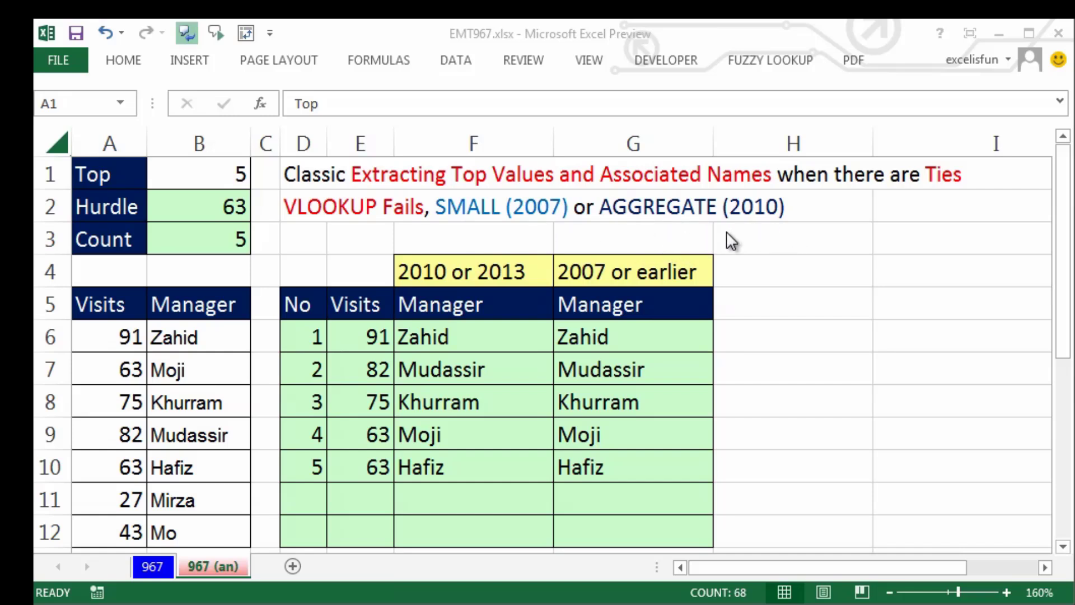
- Set the Top value in B1 of the finished 967 (an) sheet to 3
key(ctrl+a)
click(208, 177)
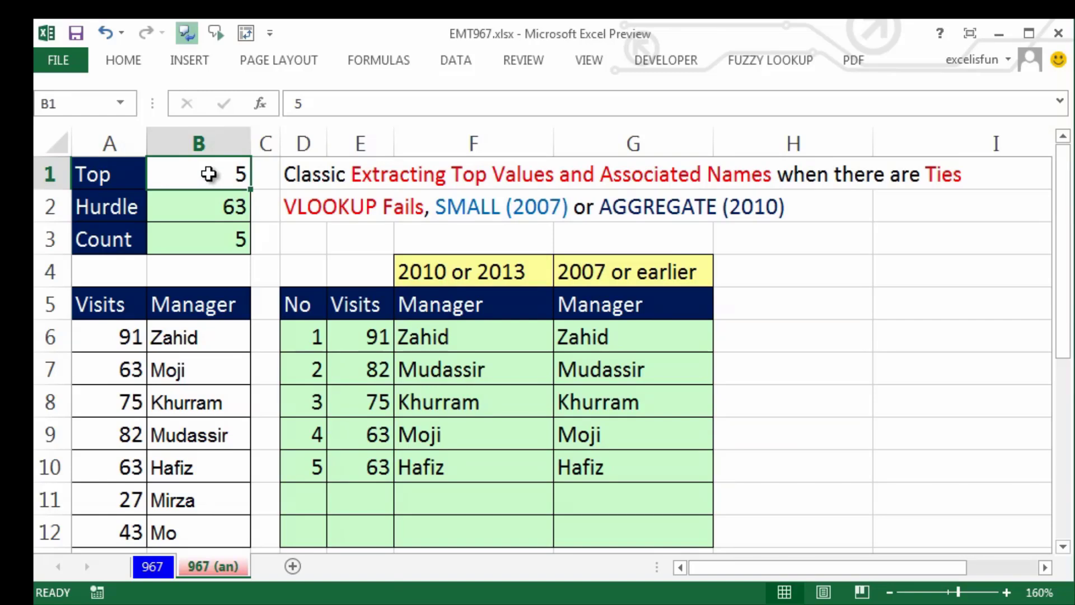
text(3)
key(ctrl+Return)
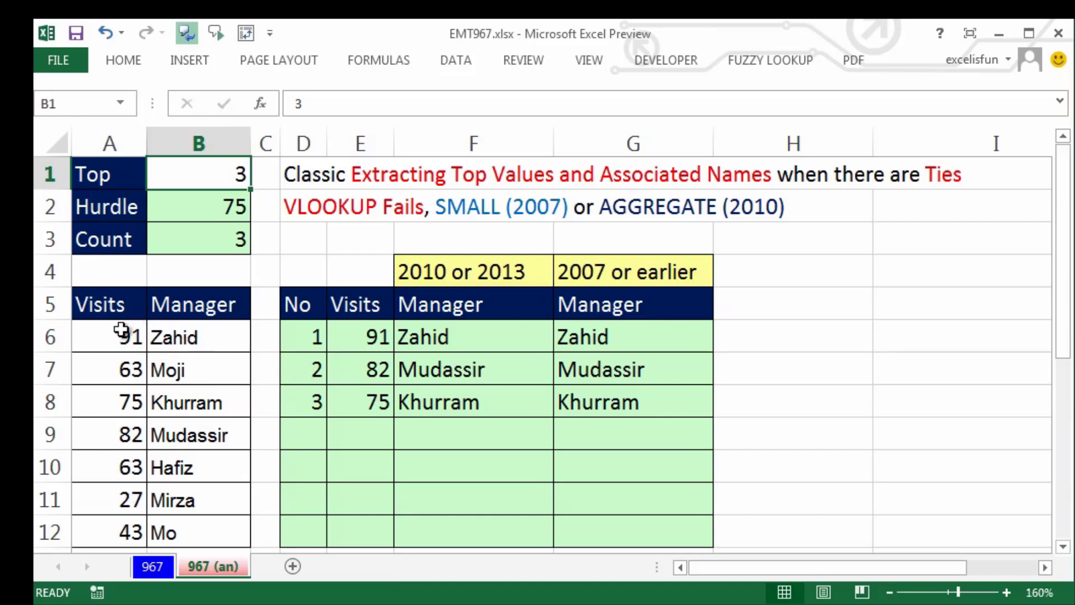
- Change the visits in A12 to 100 and set the Top value in B1 to 5
click(105, 529)
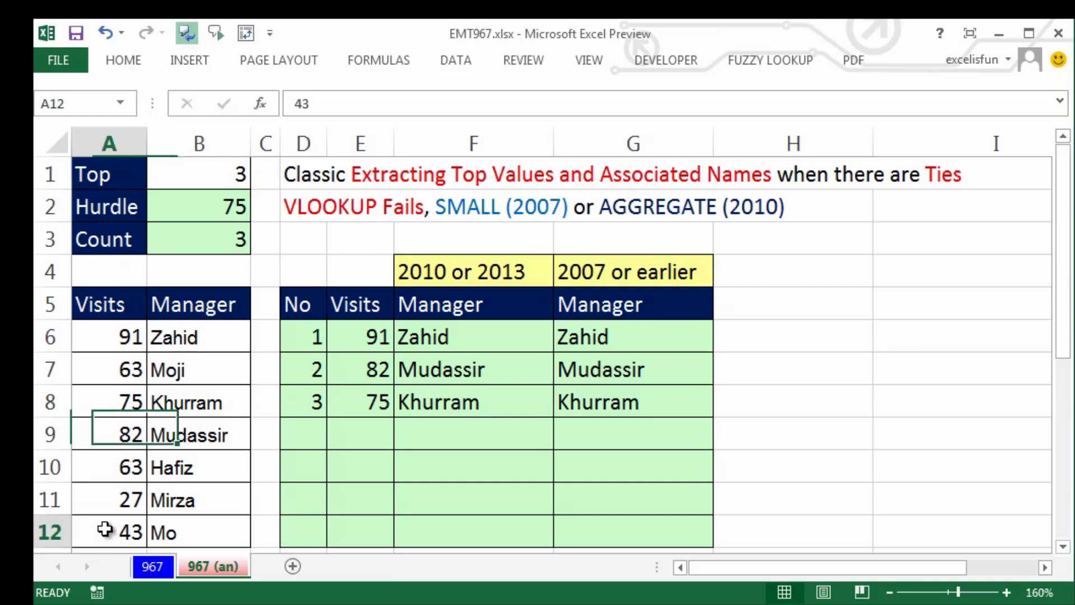
text(100)
key(ctrl+Return)
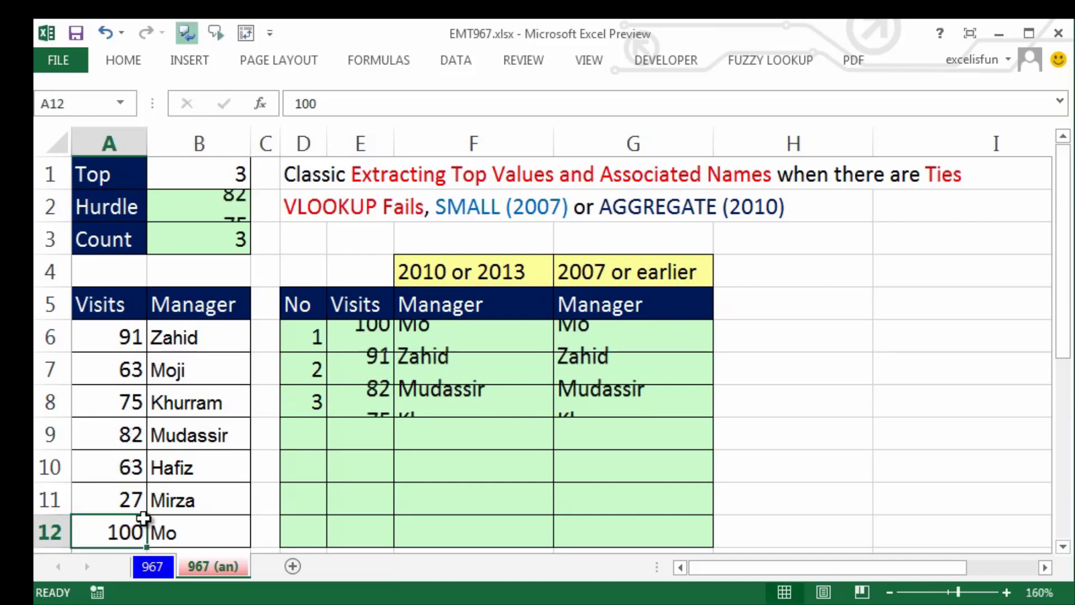
click(224, 178)
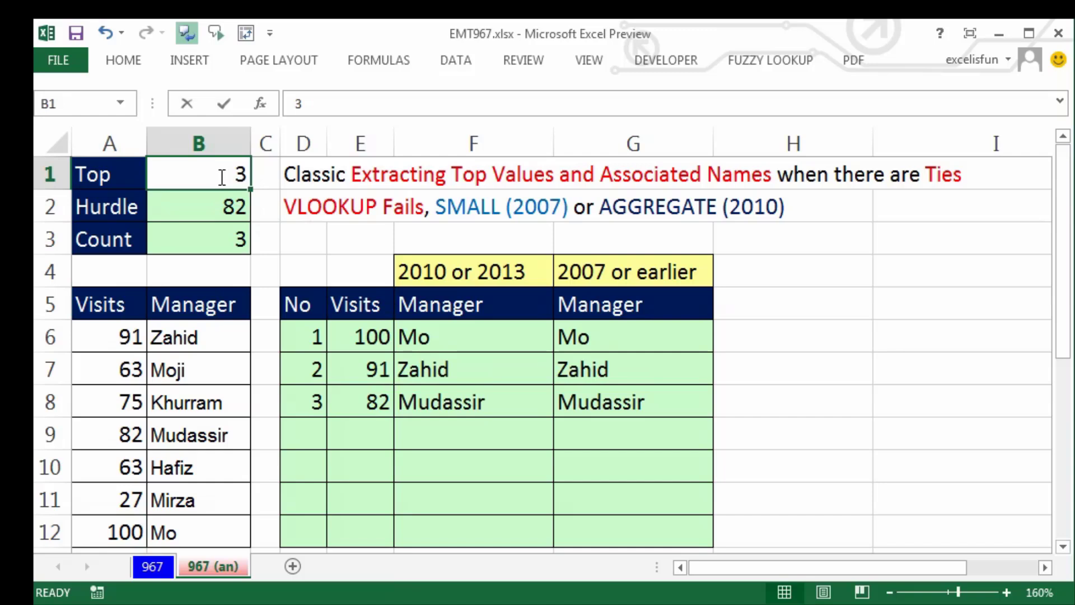
text(5)
key(ctrl+Return)
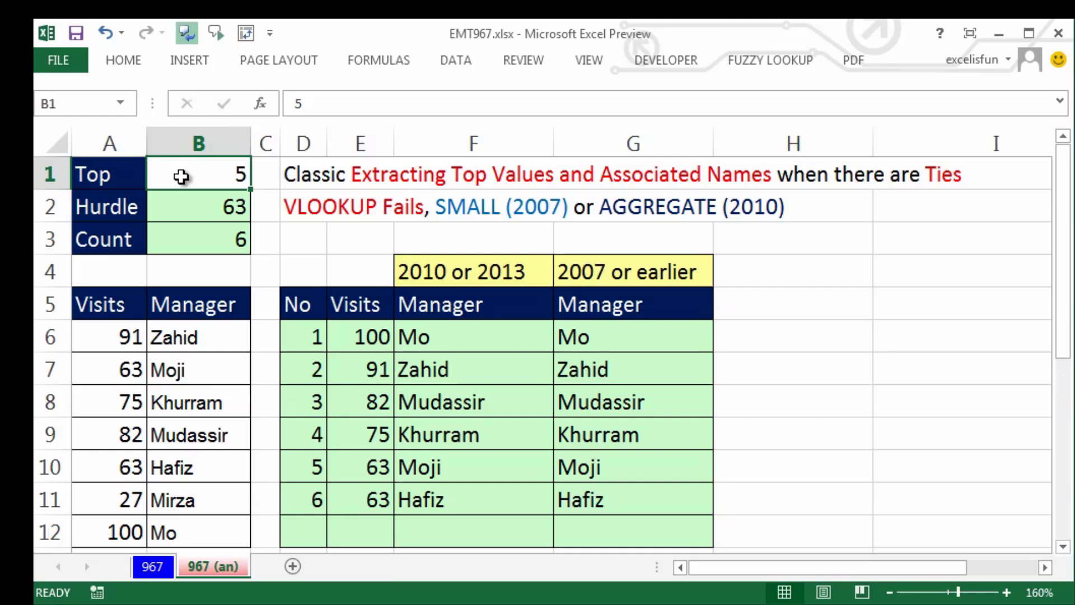
- On sheet 967, examine the Top, Hurdle and Count cells and the tied visits in A7 and A10, comparing with the 967 (an) sheet
click(152, 566)
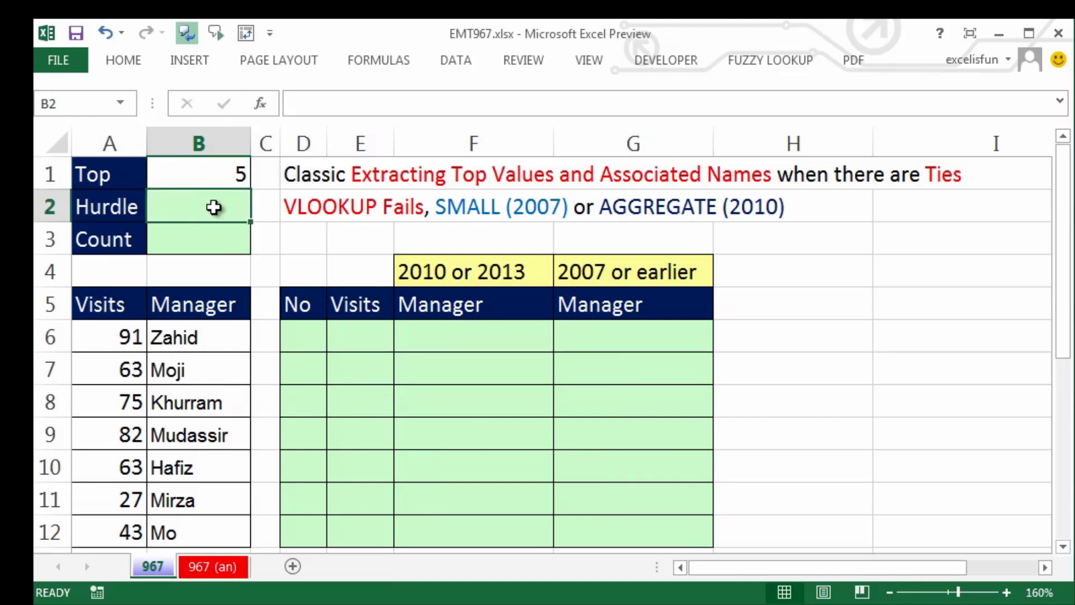
click(204, 169)
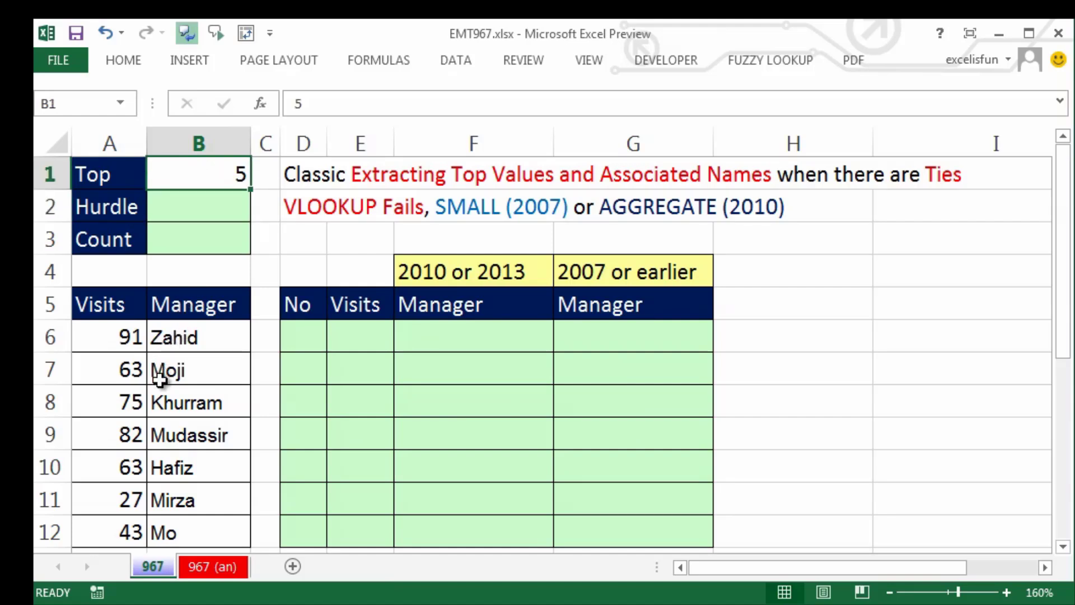
click(125, 371)
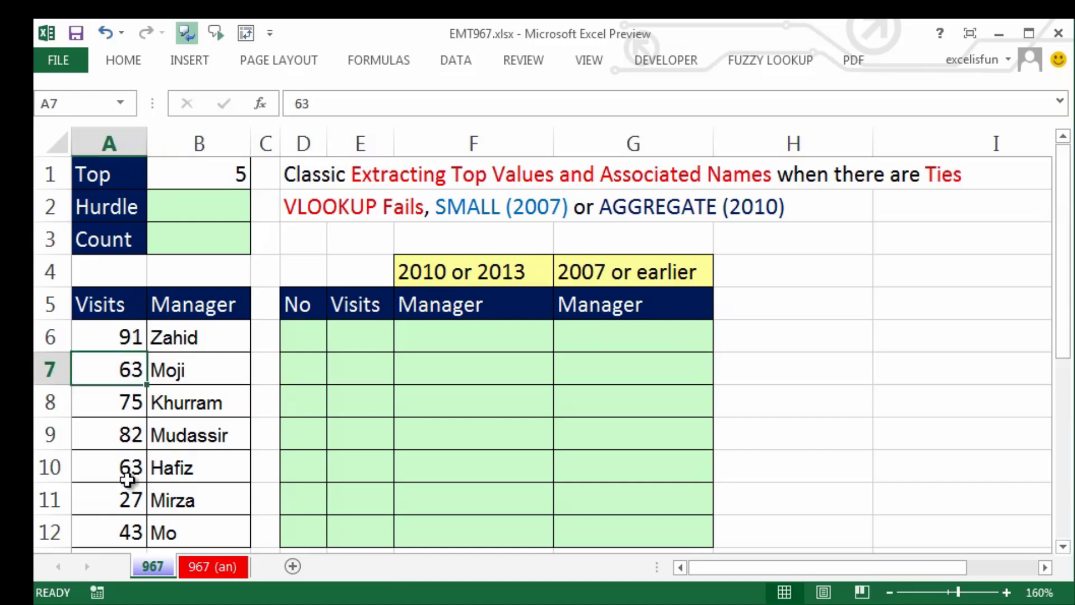
ctrl+click(122, 467)
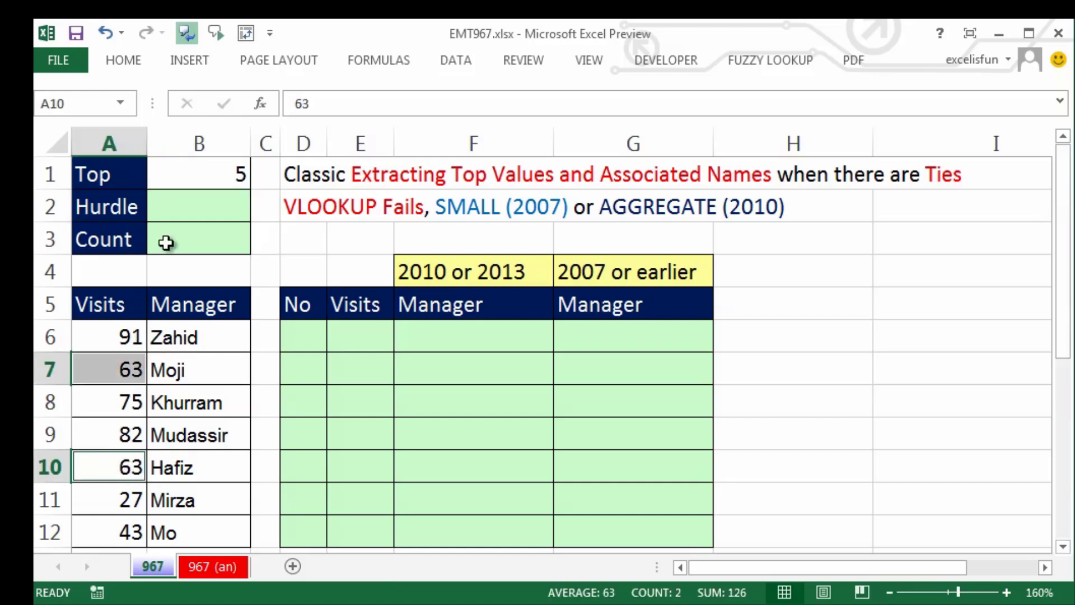
click(163, 211)
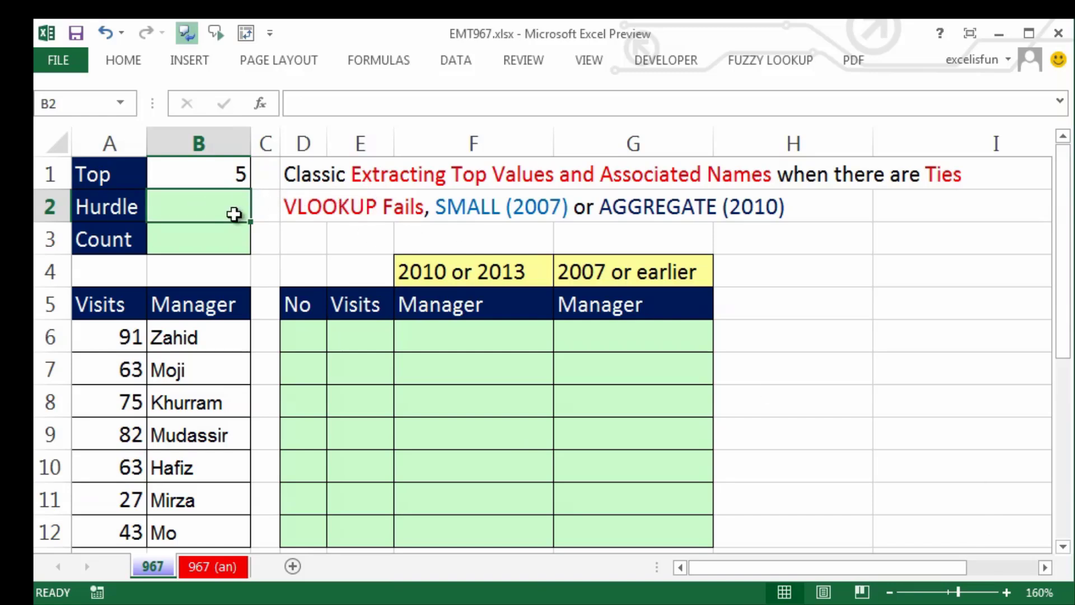
click(129, 374)
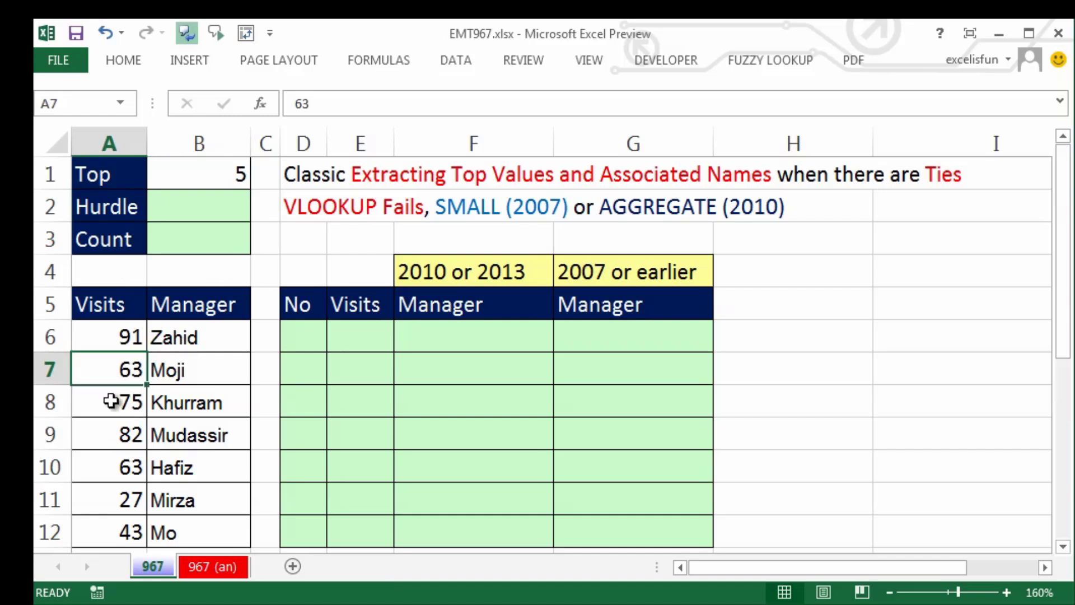
ctrl+click(115, 467)
click(221, 566)
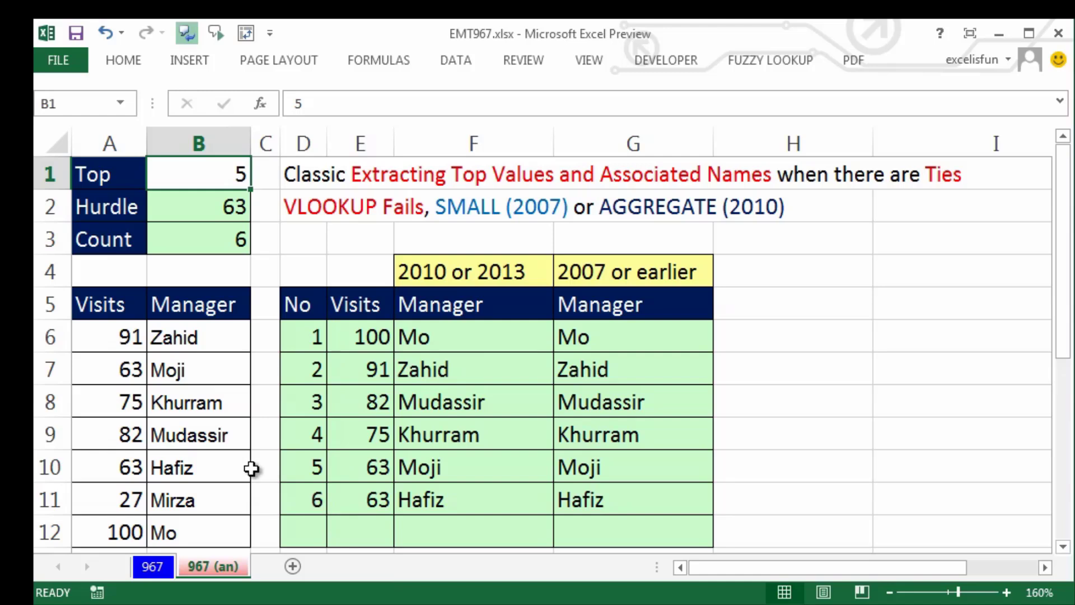
click(162, 567)
click(200, 210)
click(200, 235)
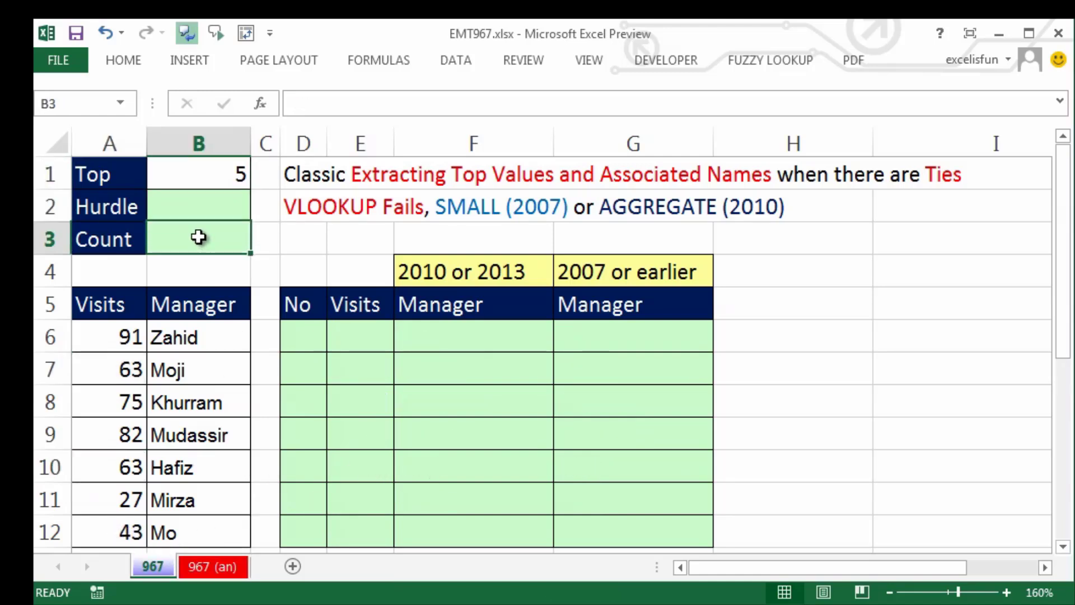
- Calculate the hurdle in B2 of sheet 967 with the formula =LARGE(A6:A12,B1)
click(209, 211)
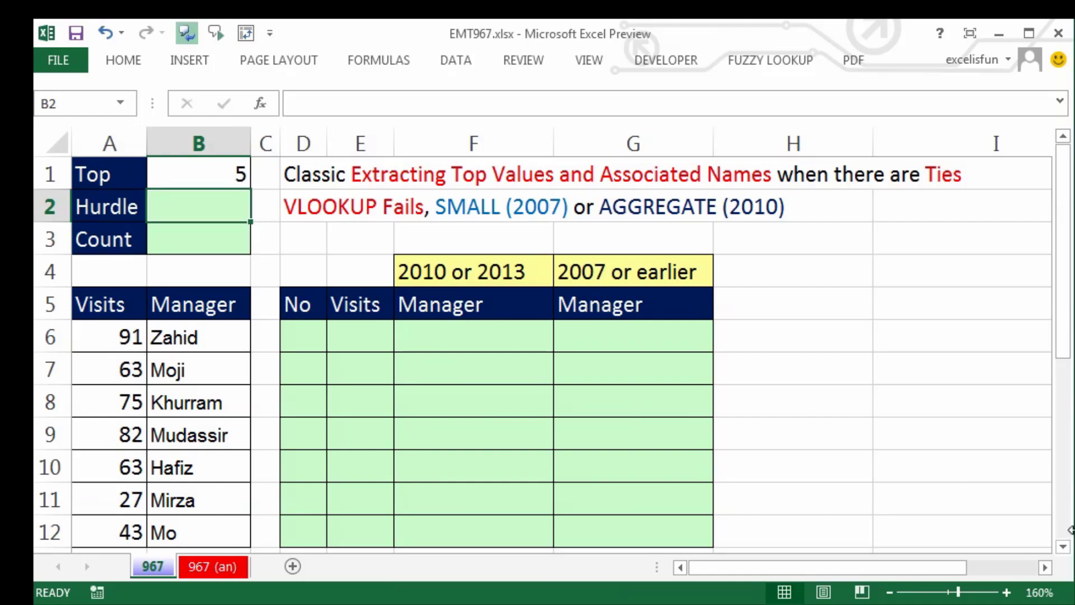
text(=large)
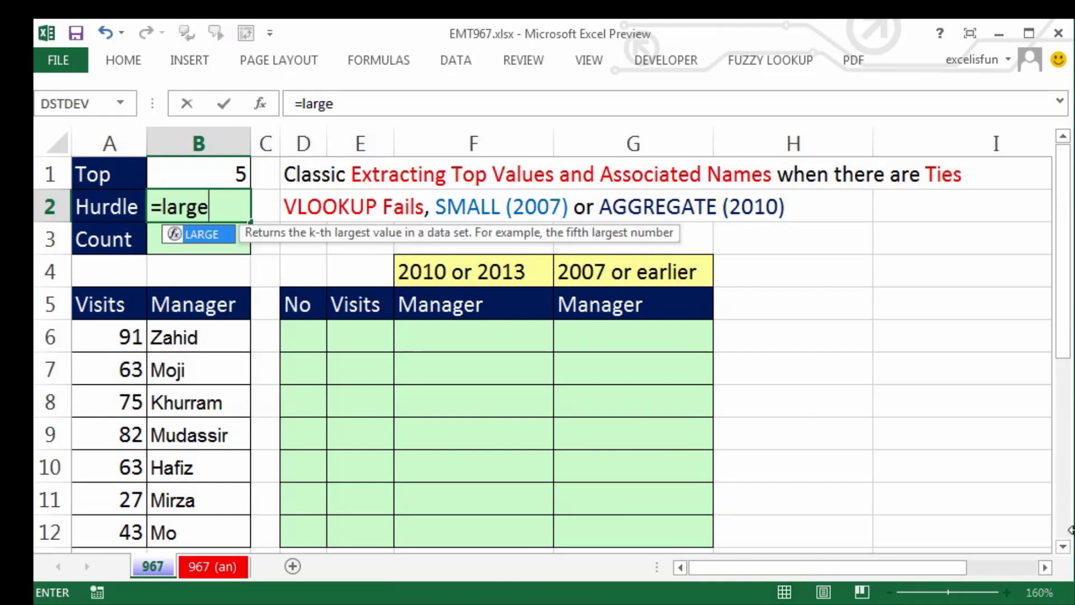
key(Tab)
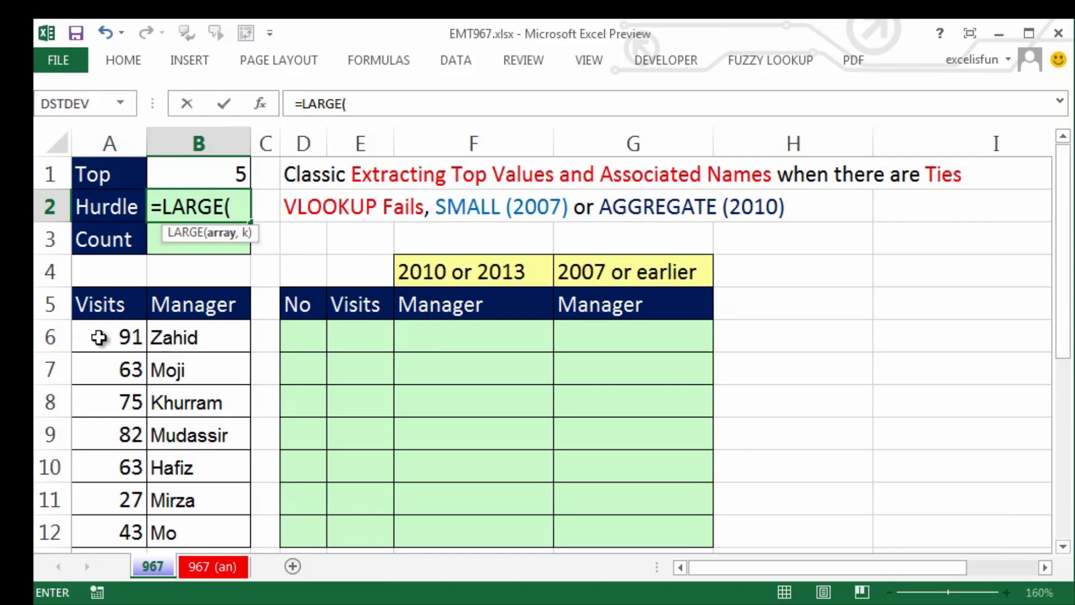
drag(101, 338, 127, 527)
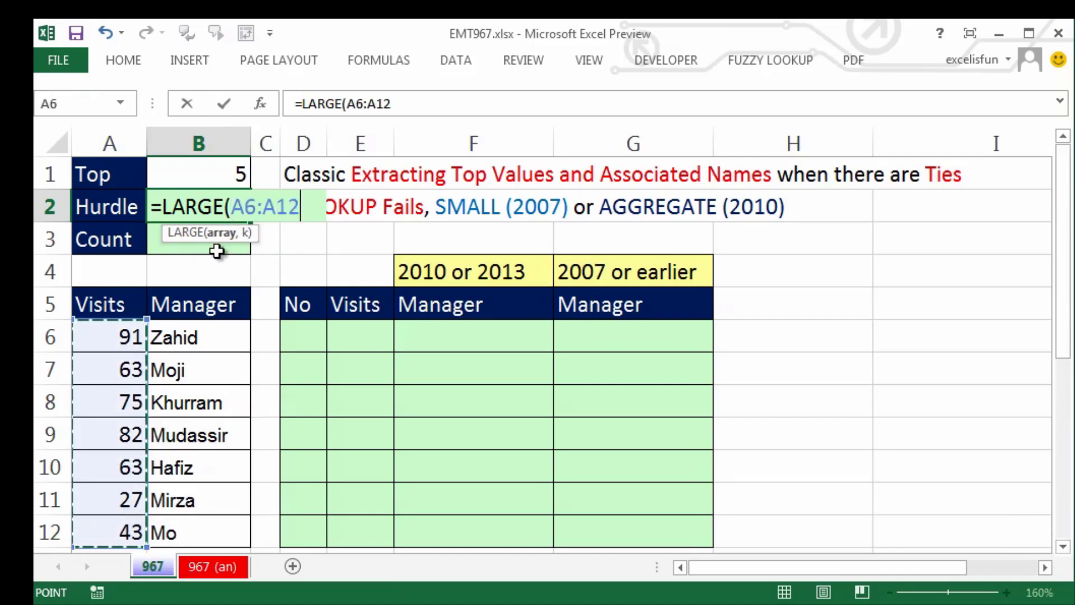
text(,)
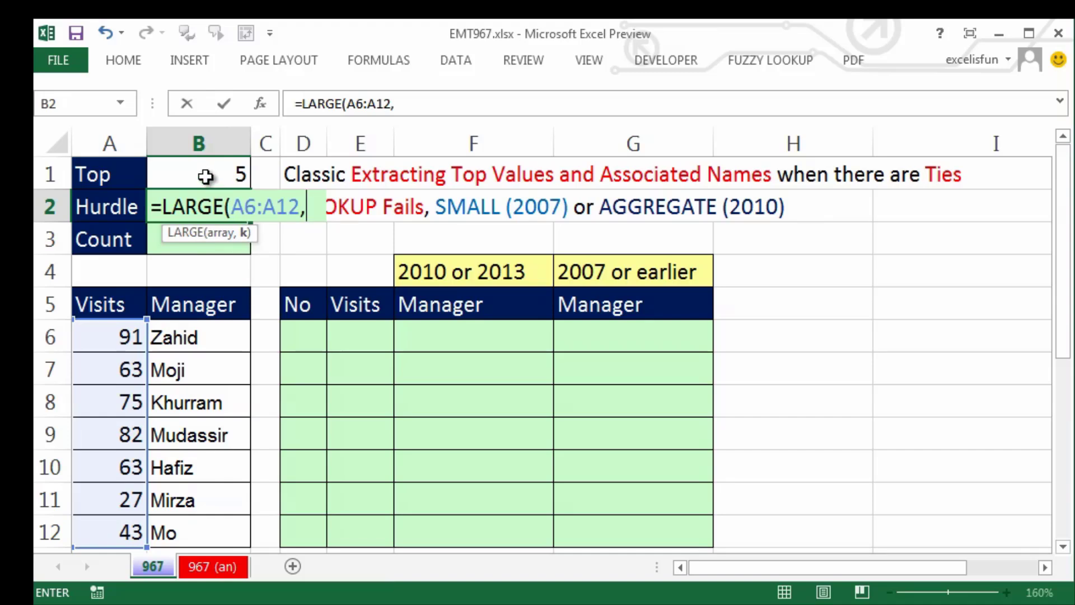
click(207, 176)
key(ctrl+Return)
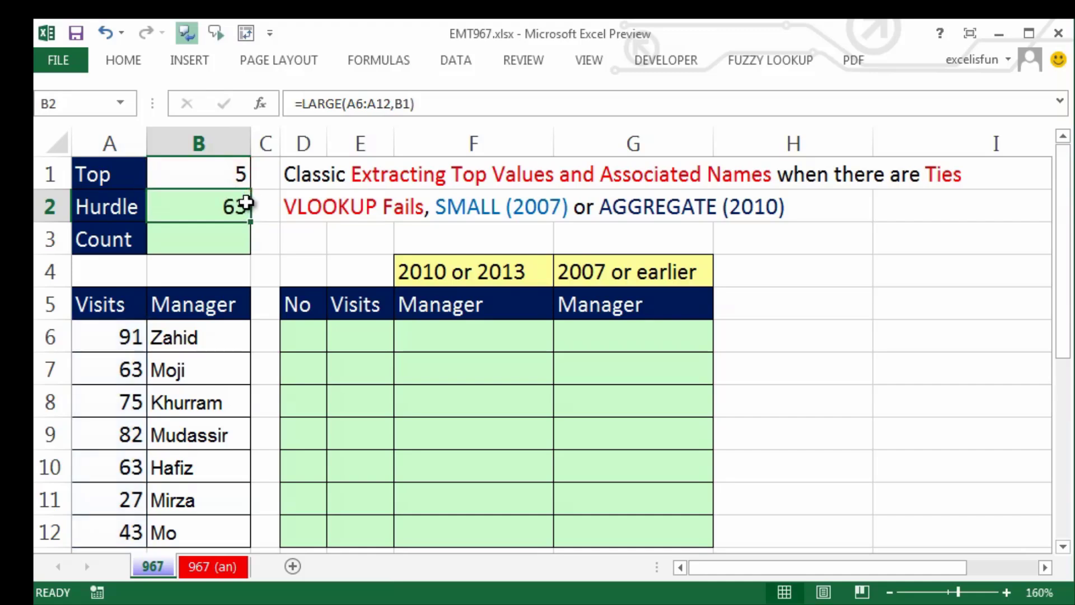
- Try a Top value of 1 in B1 to test the hurdle formula, and undo the change
click(239, 172)
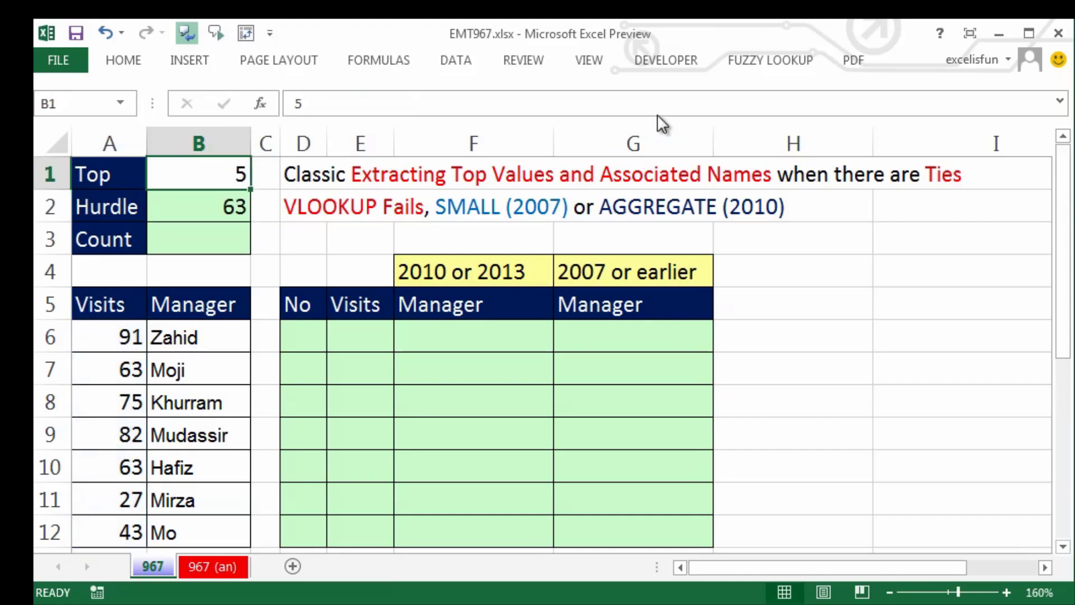
text(1)
key(ctrl+Return)
key(ctrl+z)
- Count the visits at or above the hurdle in B3 with the formula =COUNTIF(A6:A12,">="&B2)
click(183, 245)
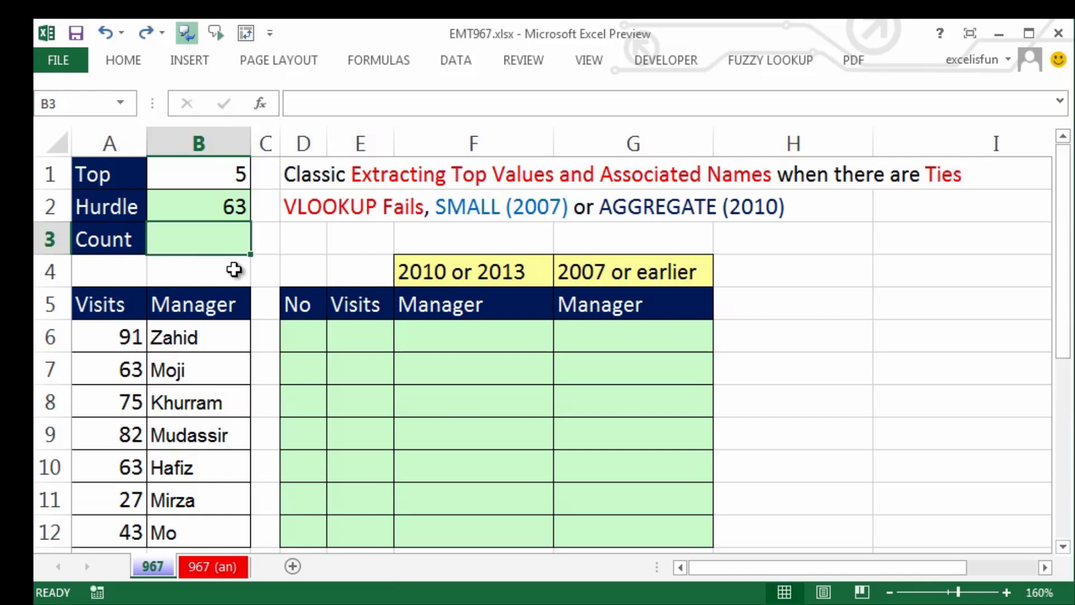
text(=counti)
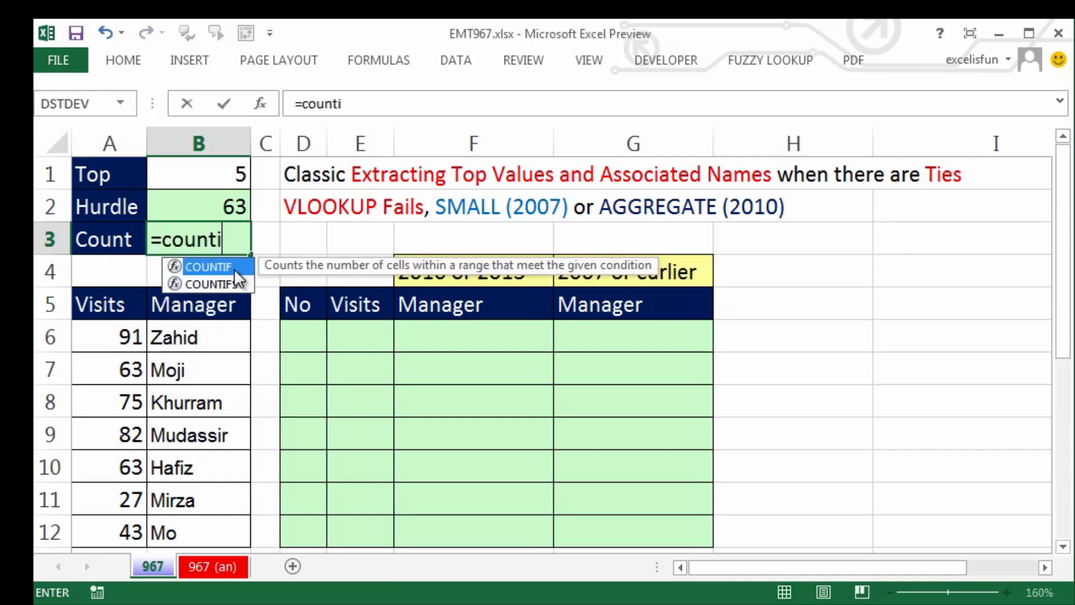
key(Tab)
drag(101, 336, 113, 538)
text(,">=)
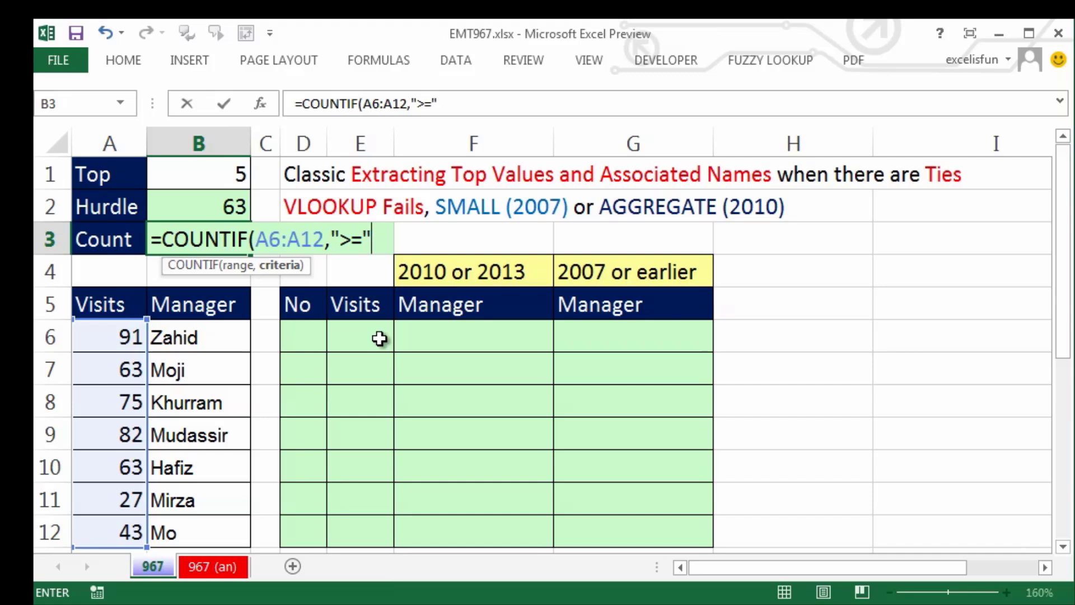
text(&)
click(173, 210)
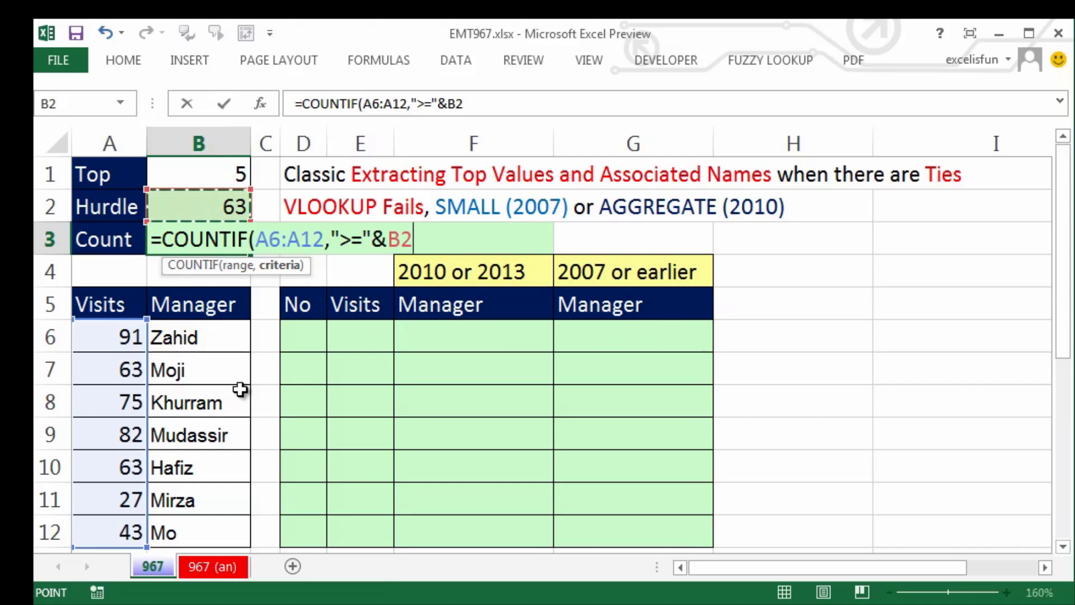
text())
key(ctrl+Return)
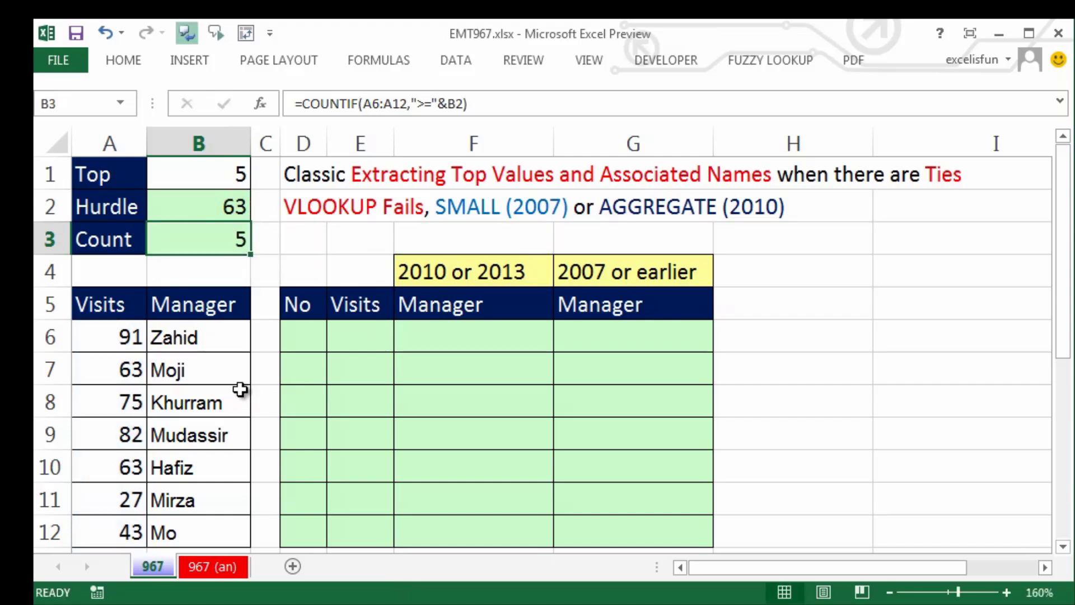
- Try 100 visits in A12 to test the count formula
click(115, 529)
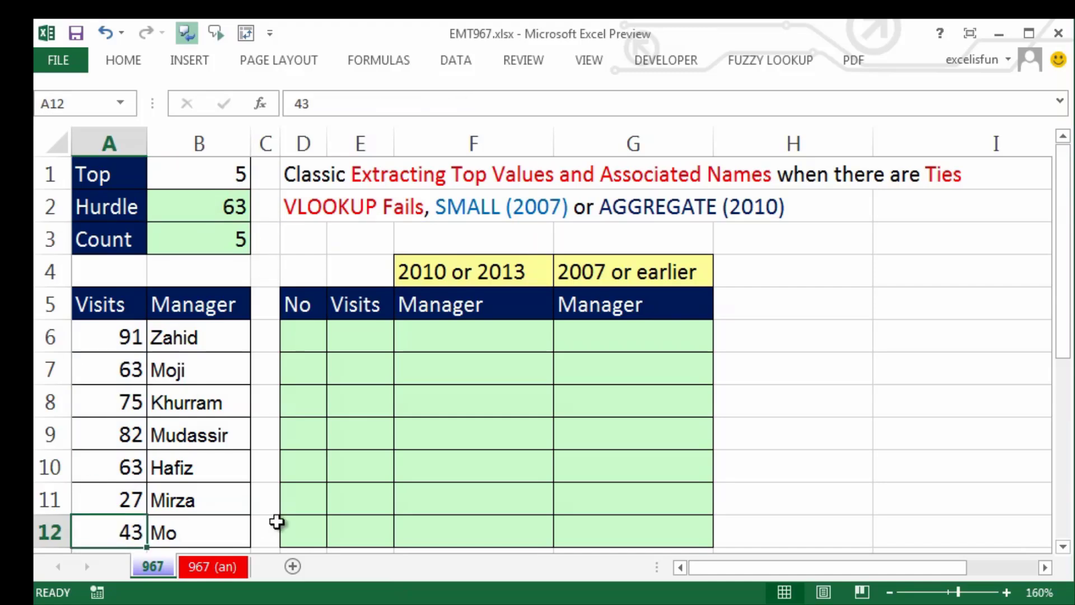
text(100)
key(ctrl+Return)
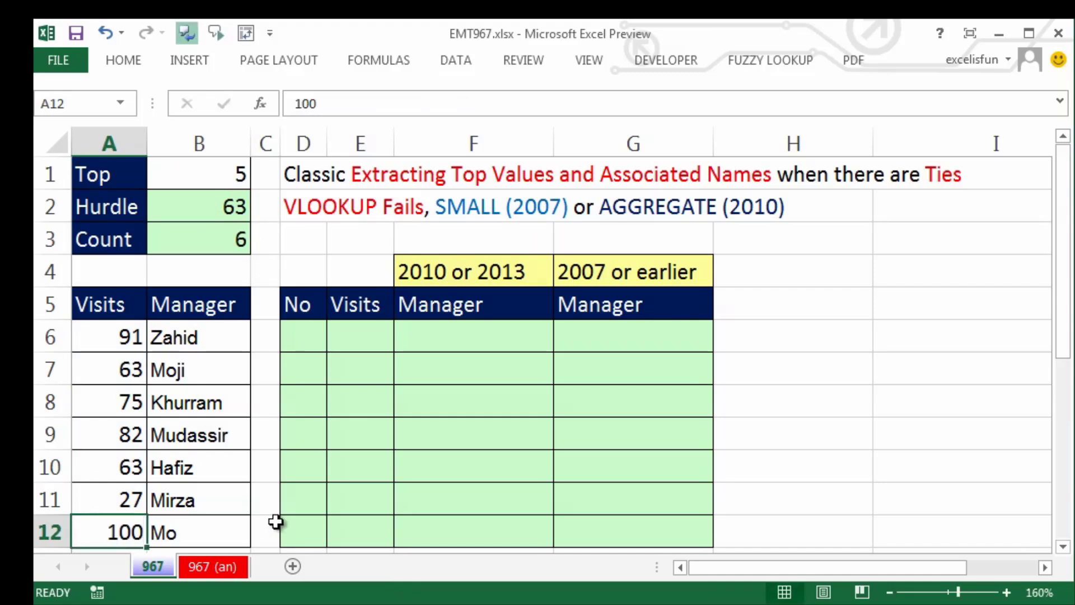
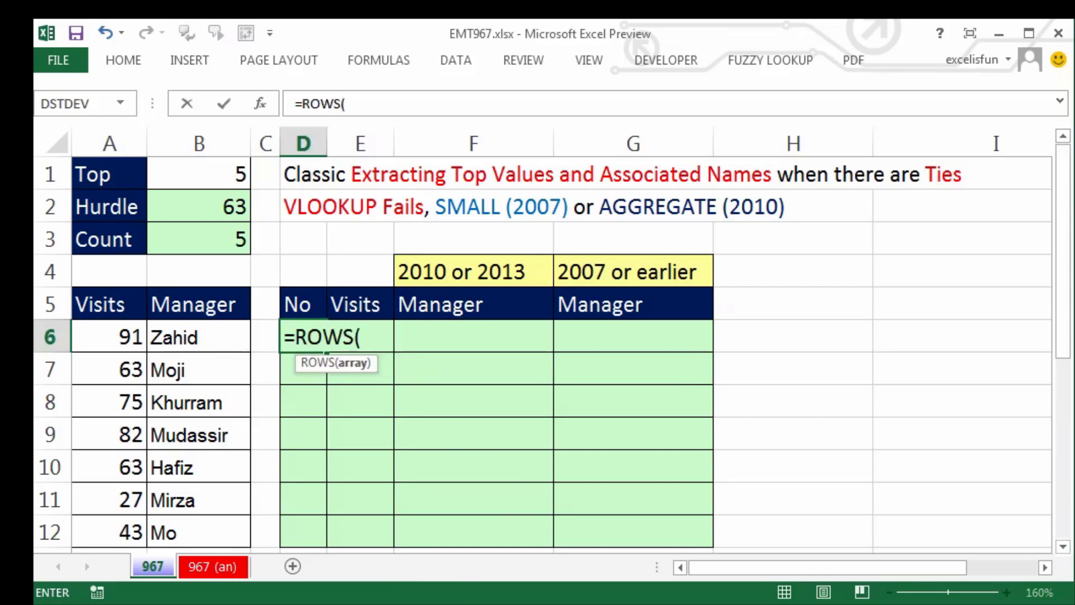
- Enter =ROWS(D$6:D6) in D6 as the row counter, fill it down to D12, and check the copied formula in D9
text(D$6)
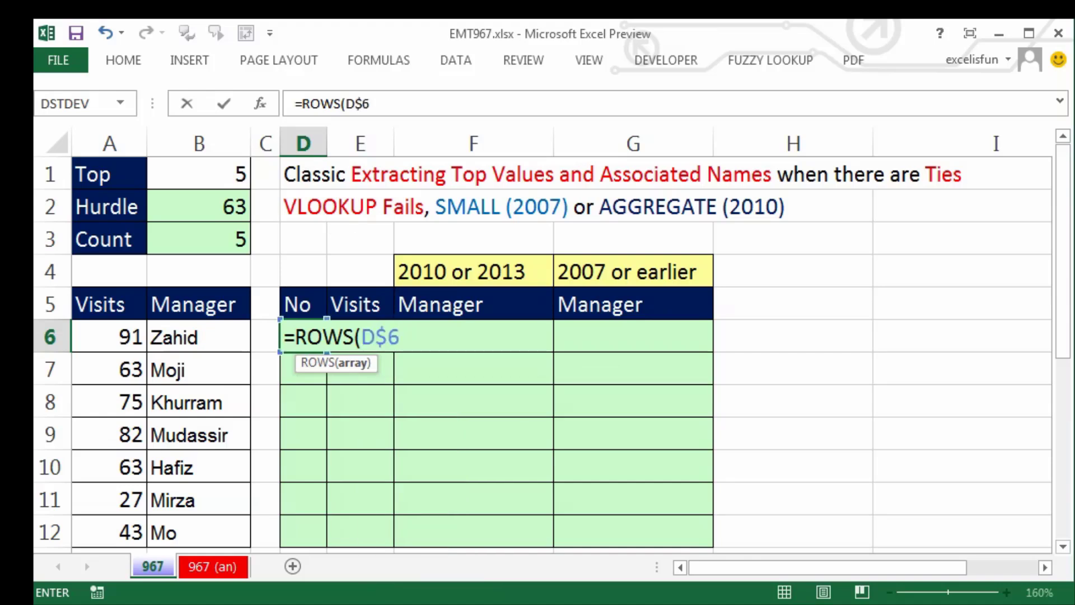
text(:D6)
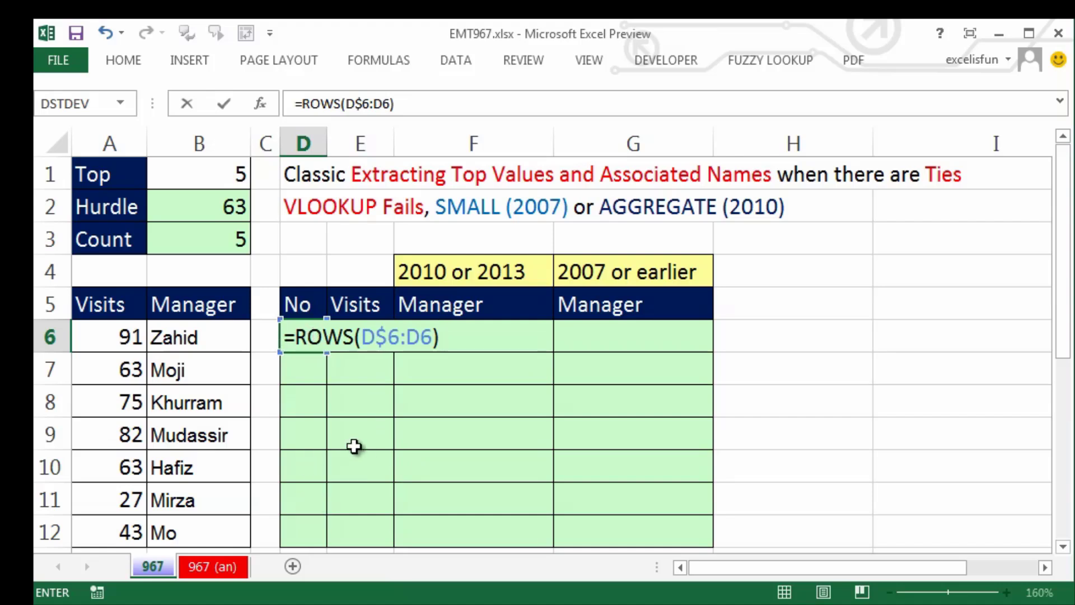
key(ctrl+Return)
drag(327, 352, 325, 548)
double_click(311, 434)
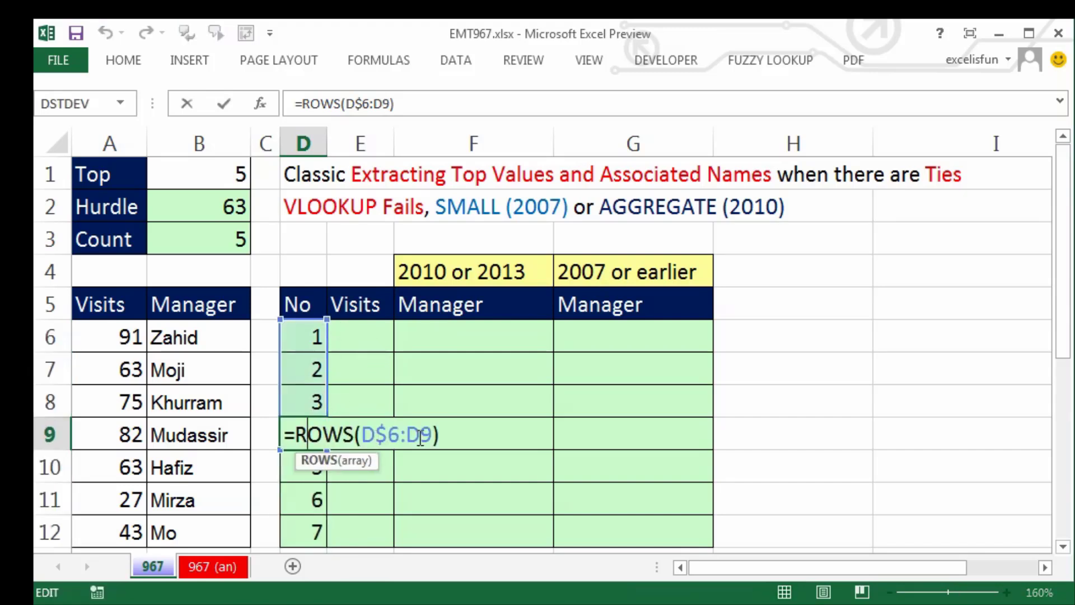
key(Escape)
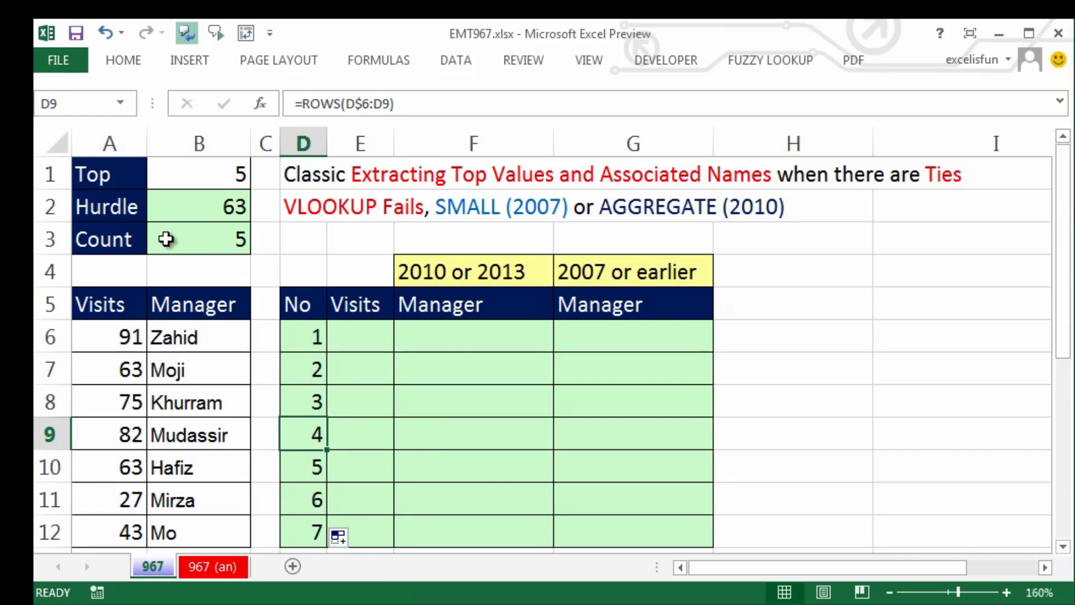
- Wrap the D6 row counter in an IF with the logical test ROWS(D$6:D6)>$B$3, keeping a copy of the ROWS expression
click(308, 338)
double_click(308, 335)
drag(298, 341, 542, 354)
key(ctrl+c)
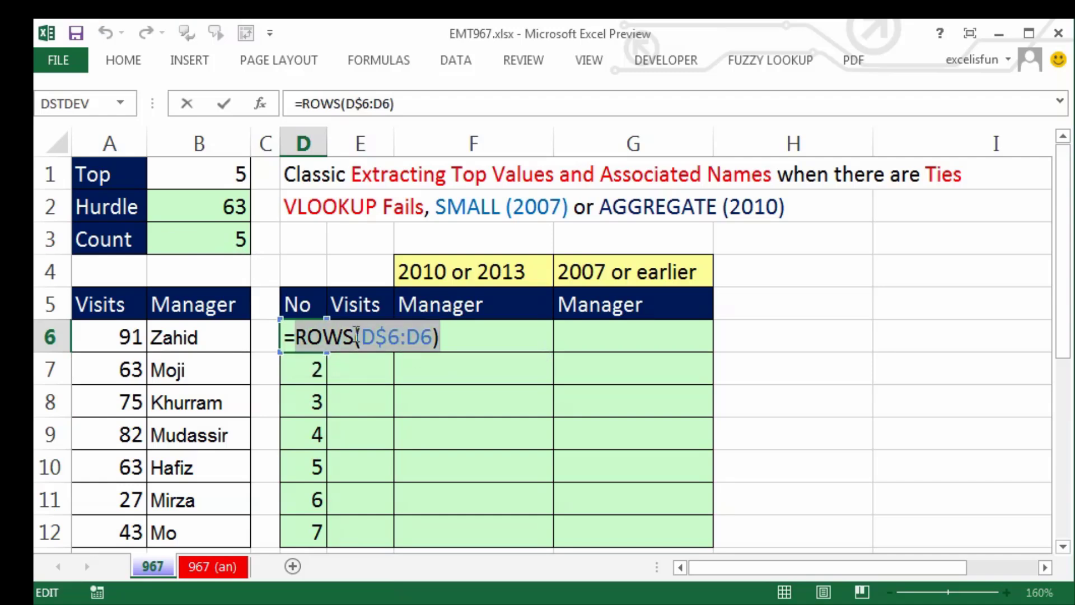
click(301, 332)
text(IF()
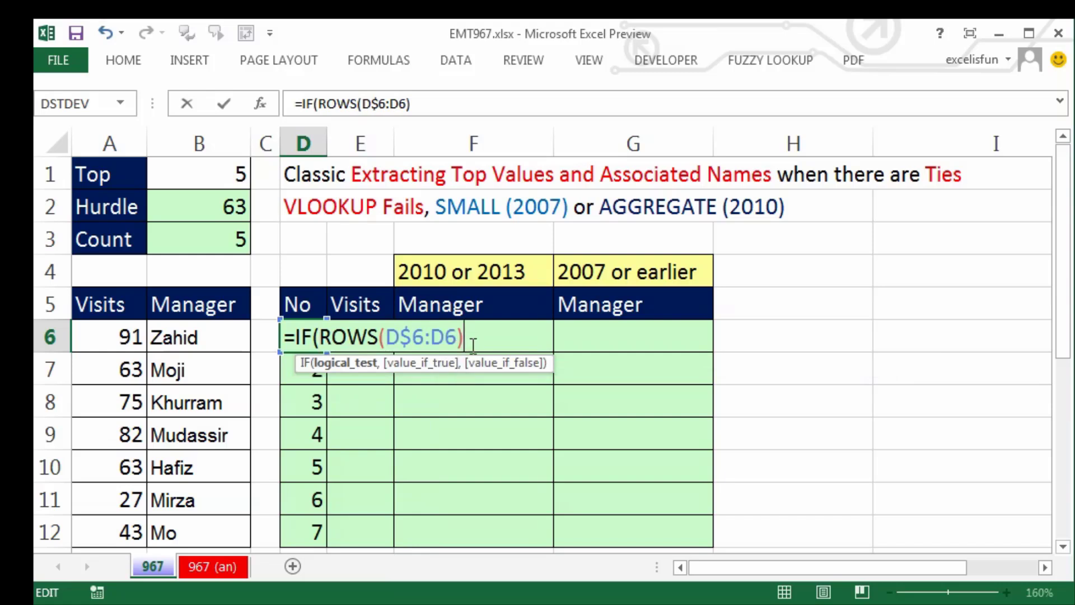
text(>)
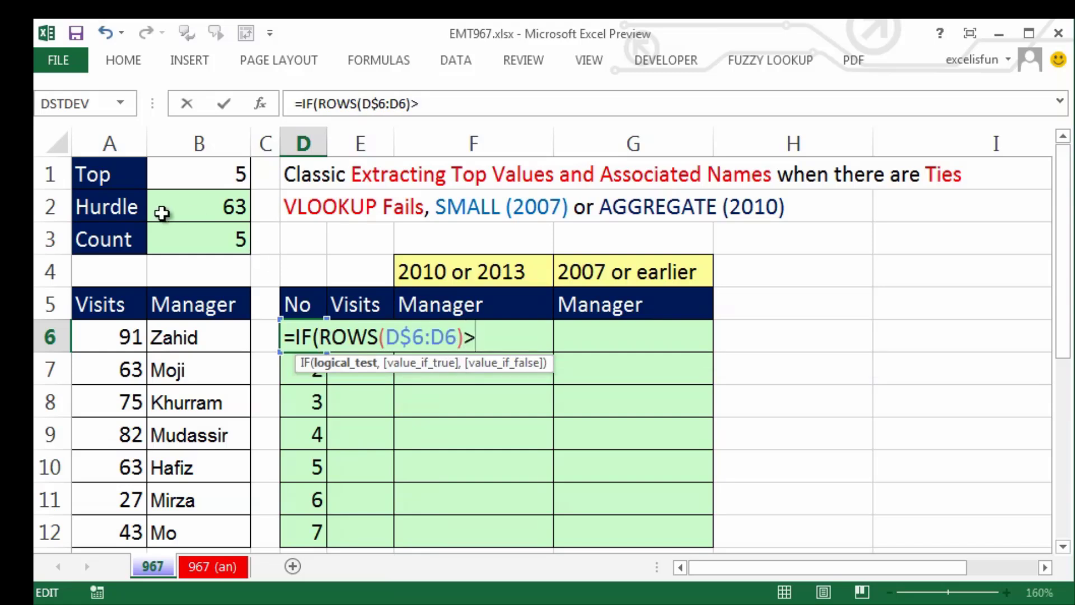
click(179, 240)
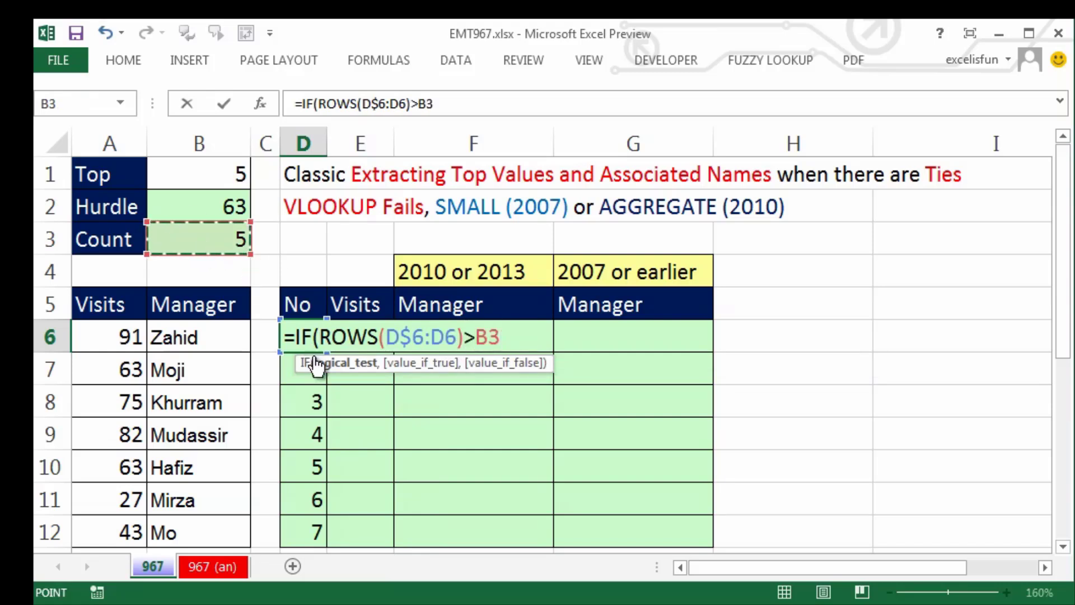
key(F4)
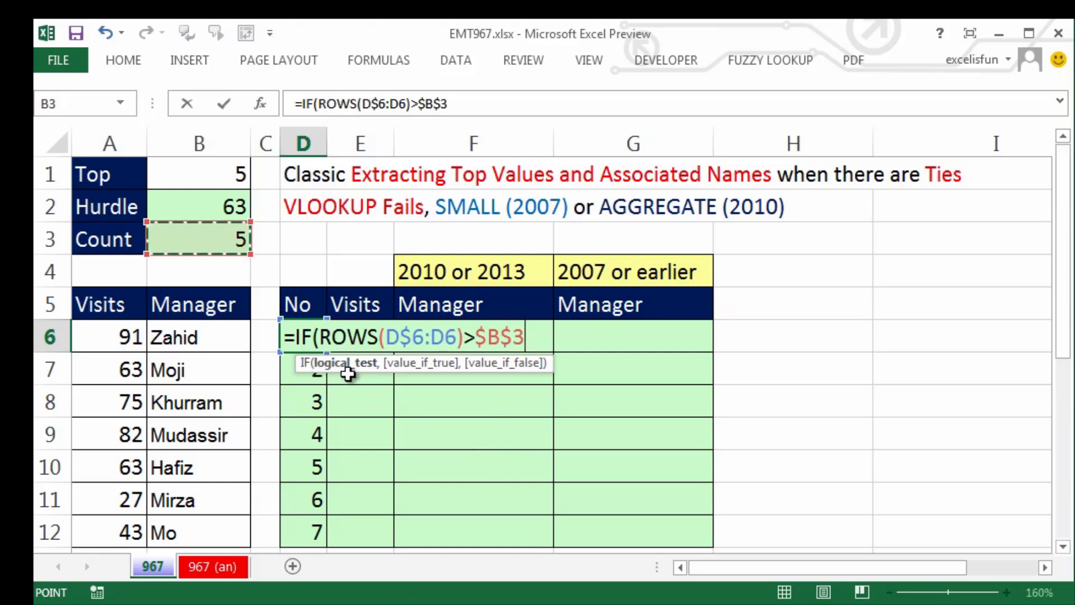
- Complete D6's IF with "" as the true value and ROWS(D$6:D6) as the false value, and fill it down to D12
text(,)
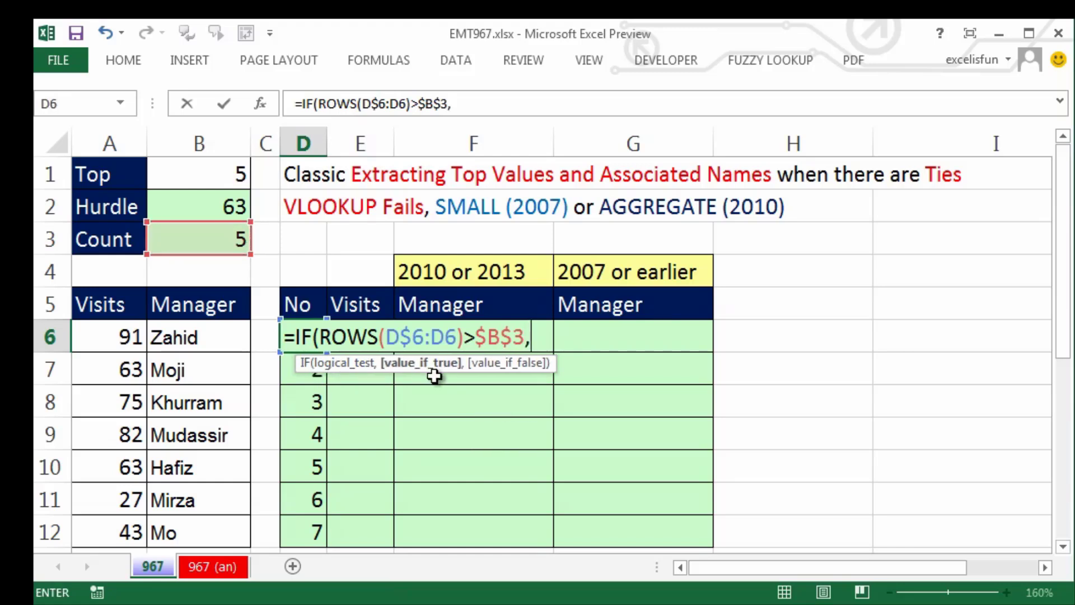
text("",)
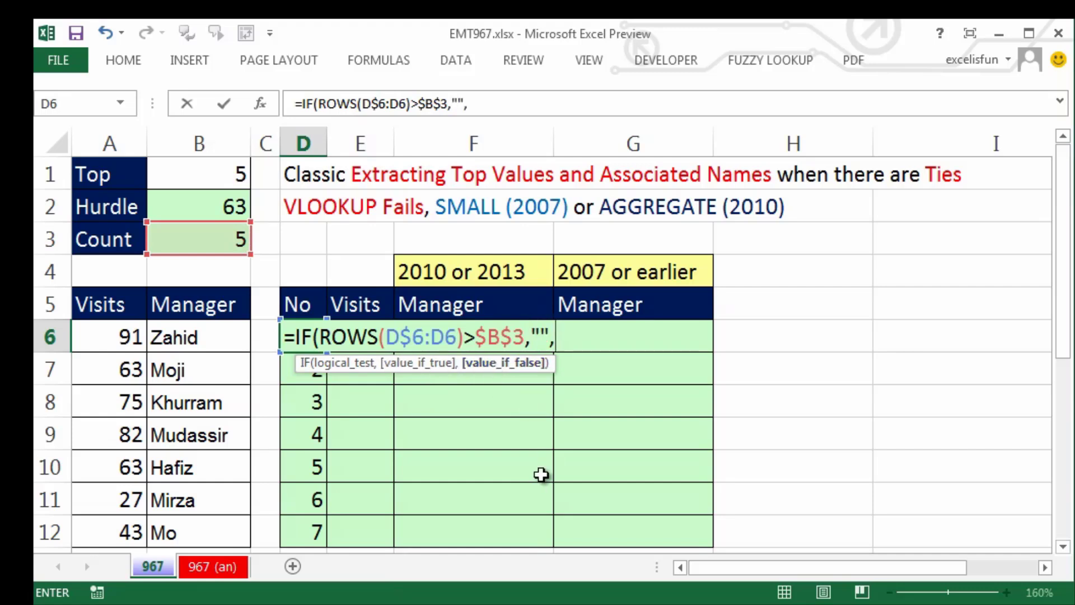
key(ctrl+v)
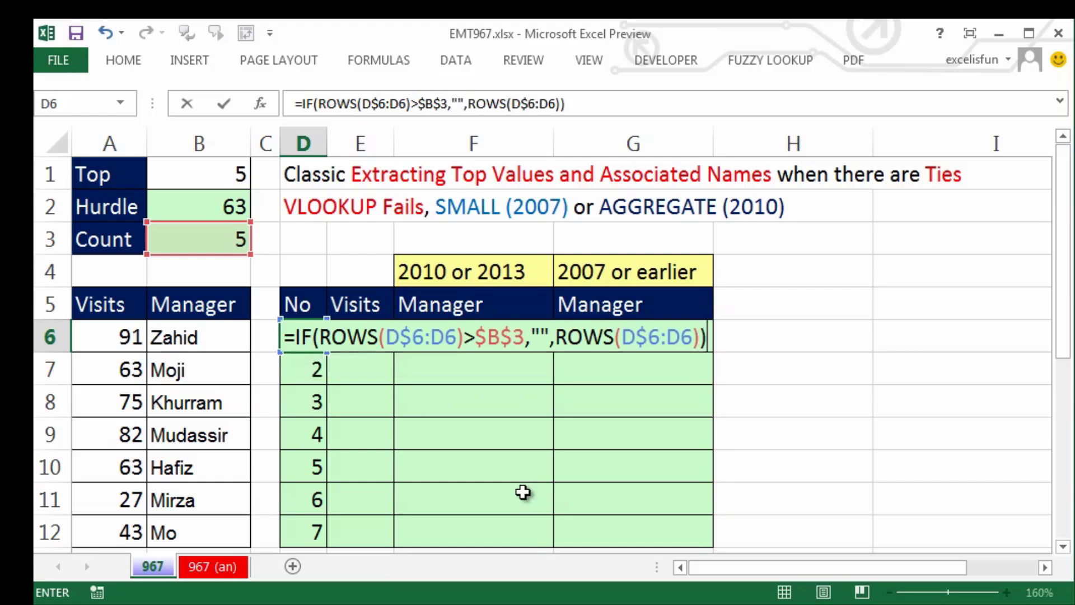
key(ctrl+Return)
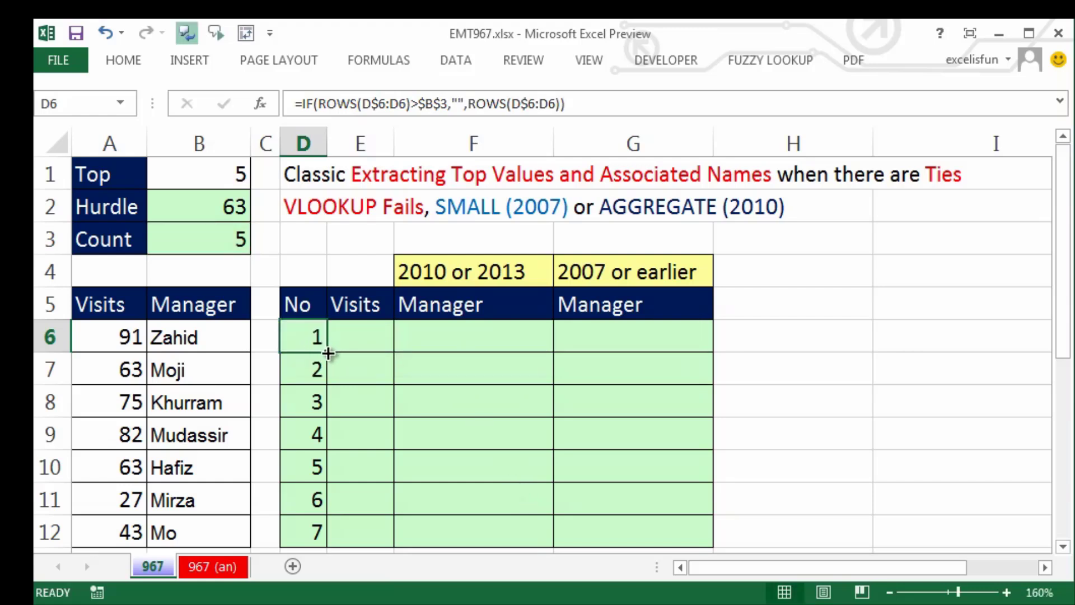
double_click(328, 353)
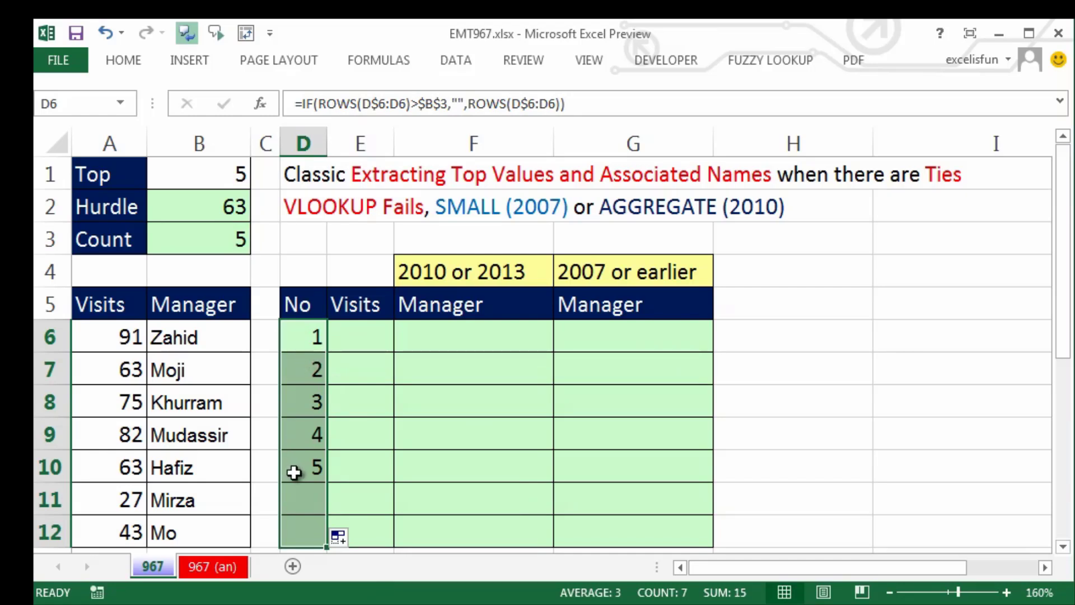
- Try 100 visits in A12 to test the row counter formula, and undo the change
click(128, 535)
text(100)
key(ctrl+Return)
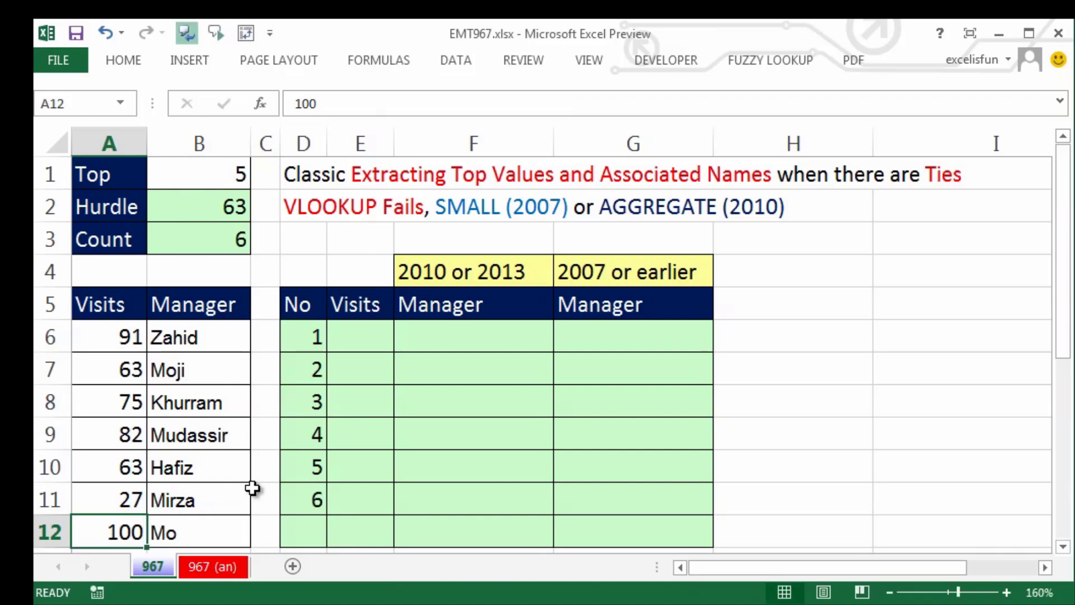
key(ctrl+z)
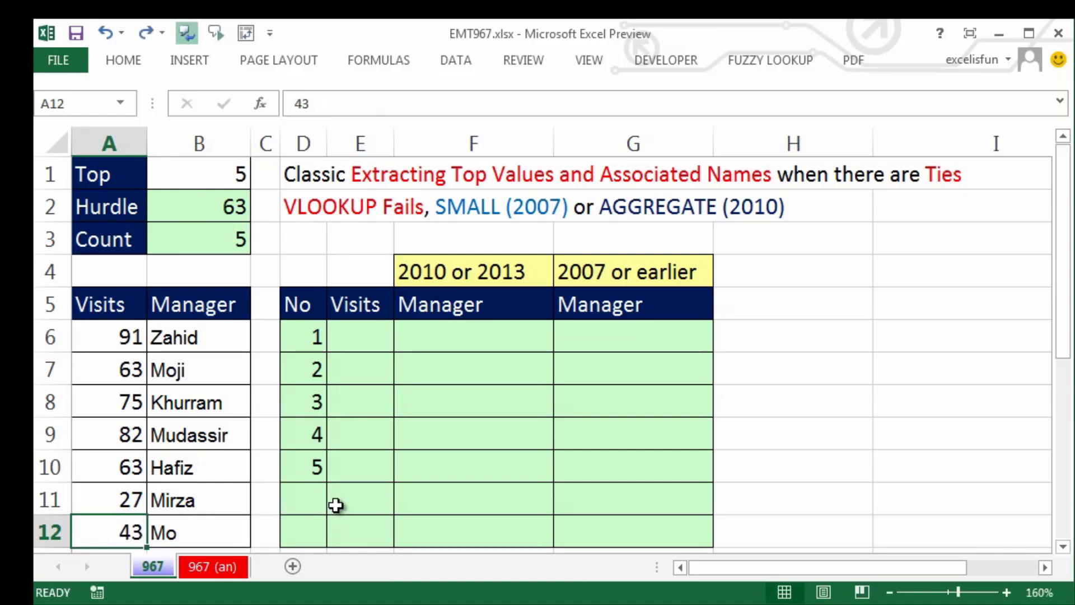
- Examine the copied IF and ROWS formula in D11 without changing it
double_click(306, 503)
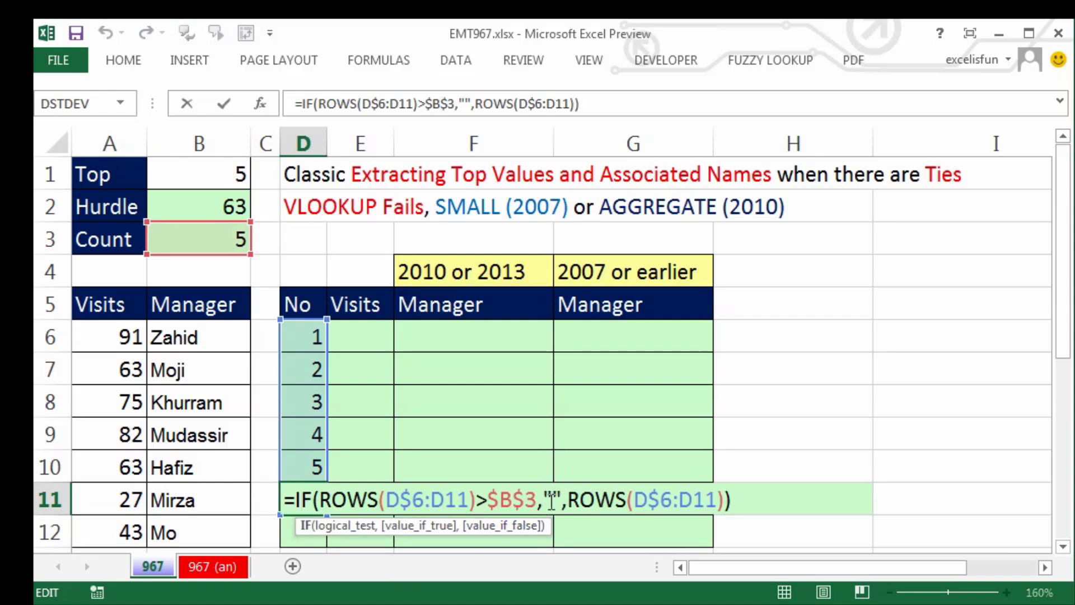
key(Escape)
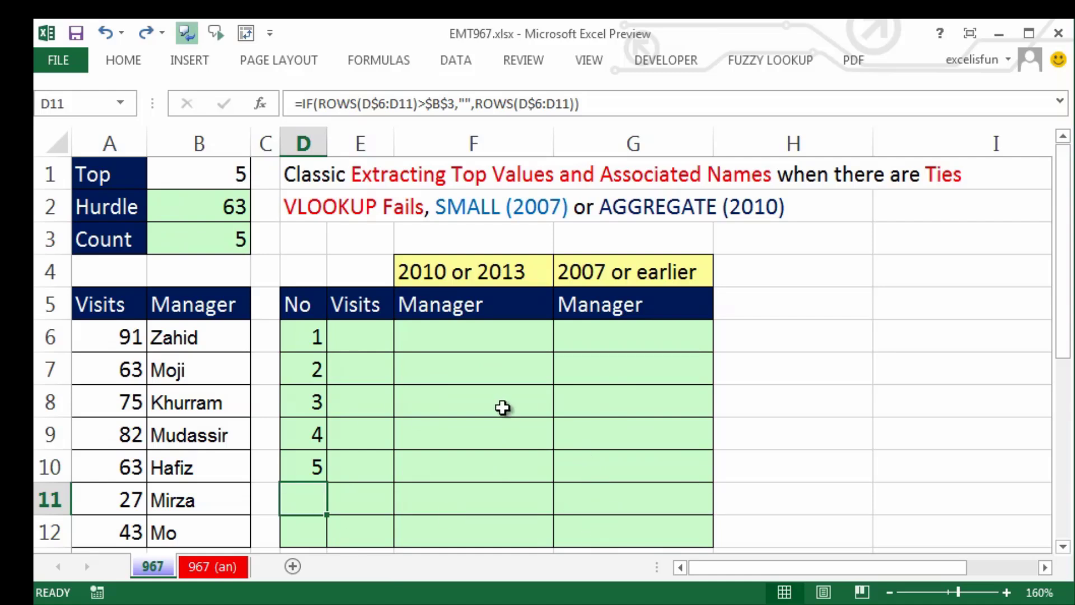
double_click(311, 503)
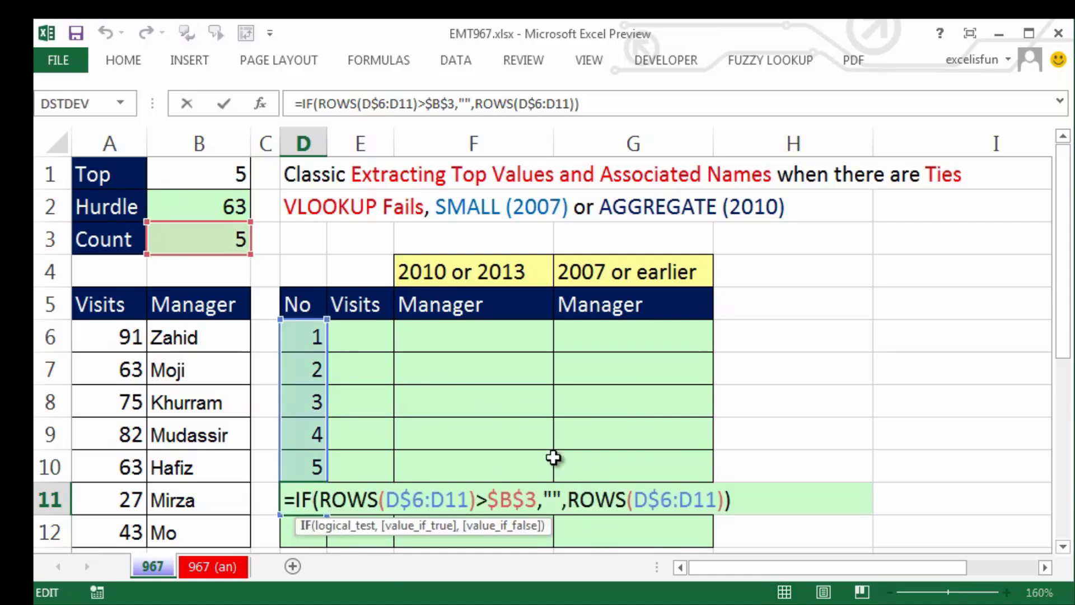
key(Escape)
- Review the hurdle formula in B2 as a model for the Visits column formula
click(365, 339)
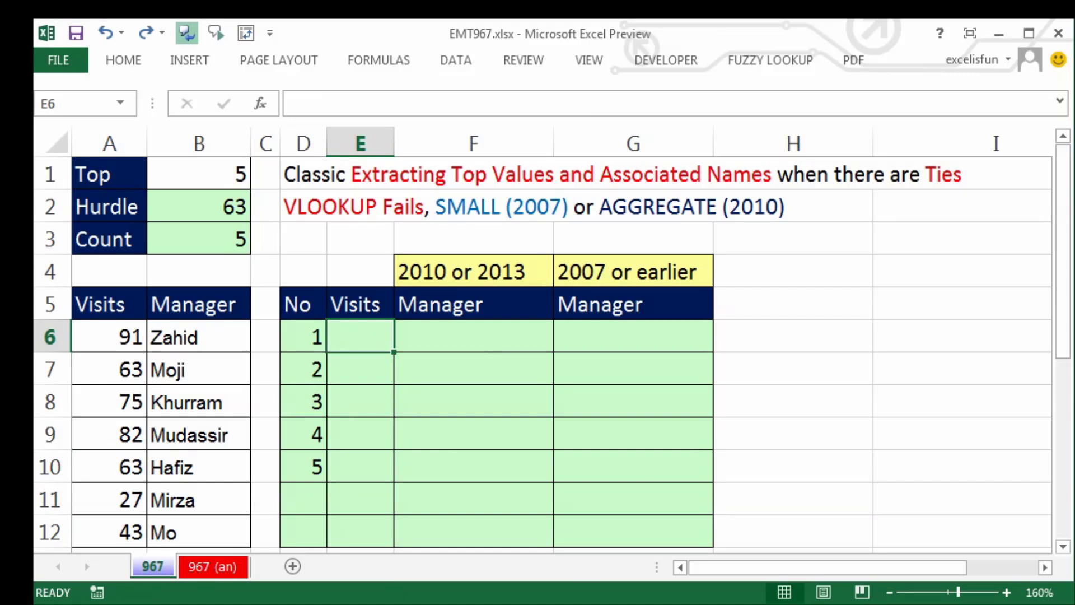
double_click(197, 207)
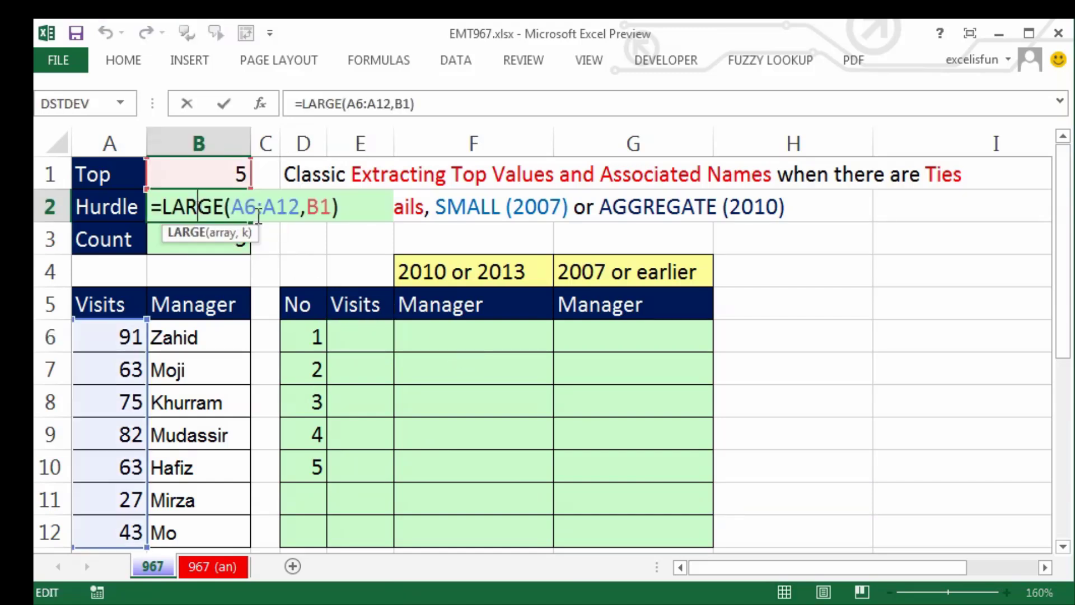
key(Escape)
- Enter =LARGE($A$6:$A$12,D6) in E6 to extract the top visits, and fill it down to E12
click(374, 330)
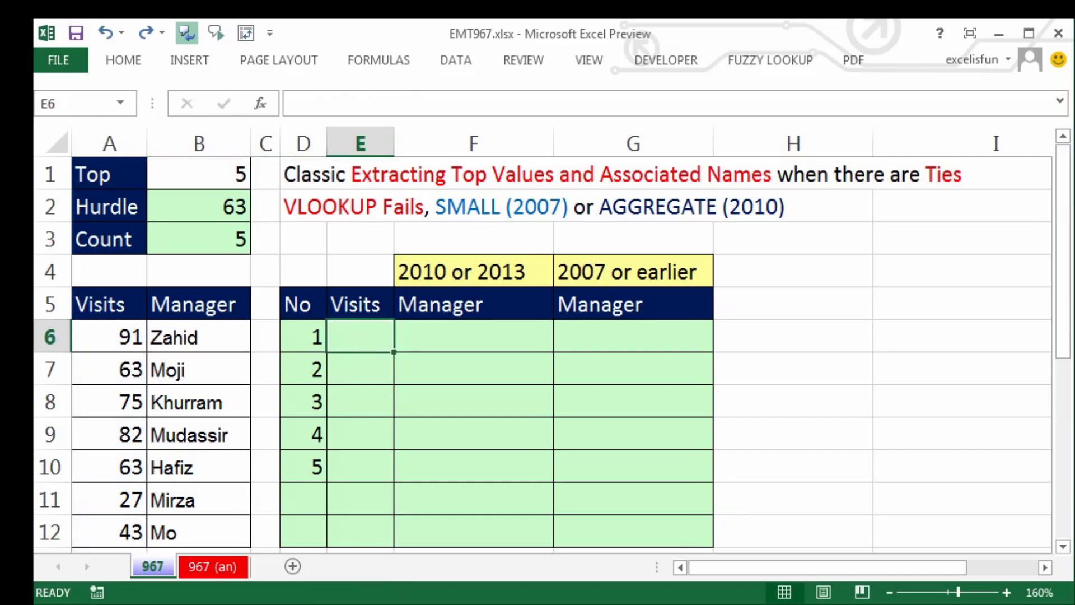
text(=la)
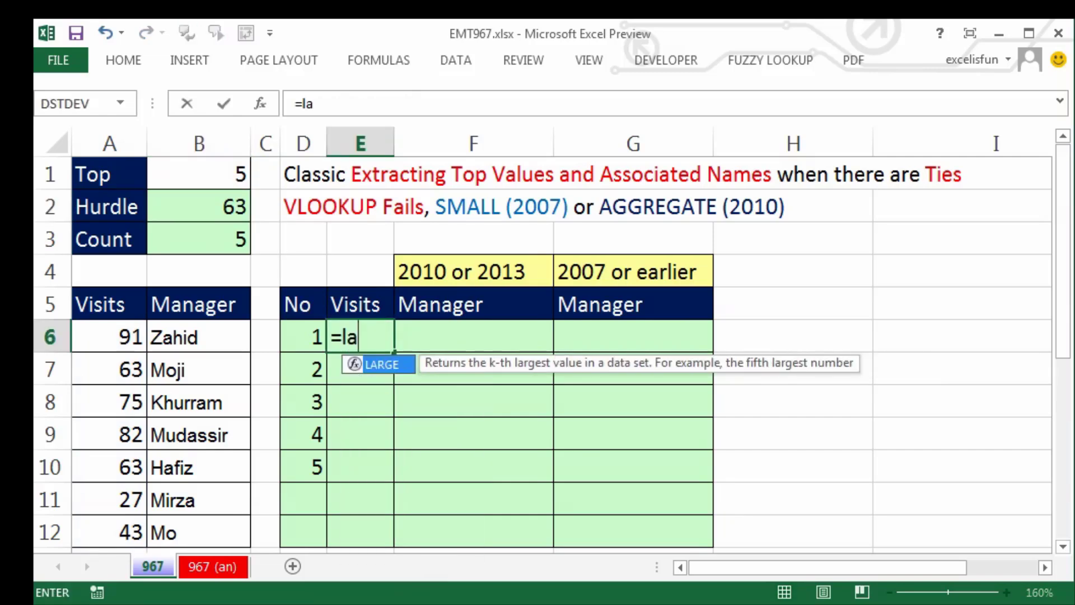
text(rg)
key(Tab)
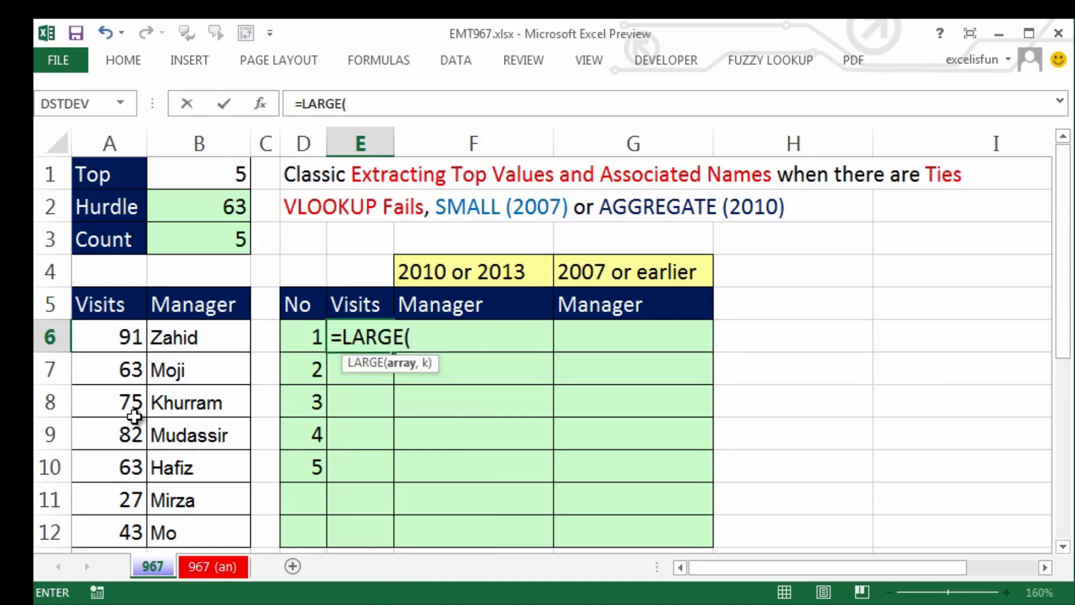
drag(106, 336, 106, 531)
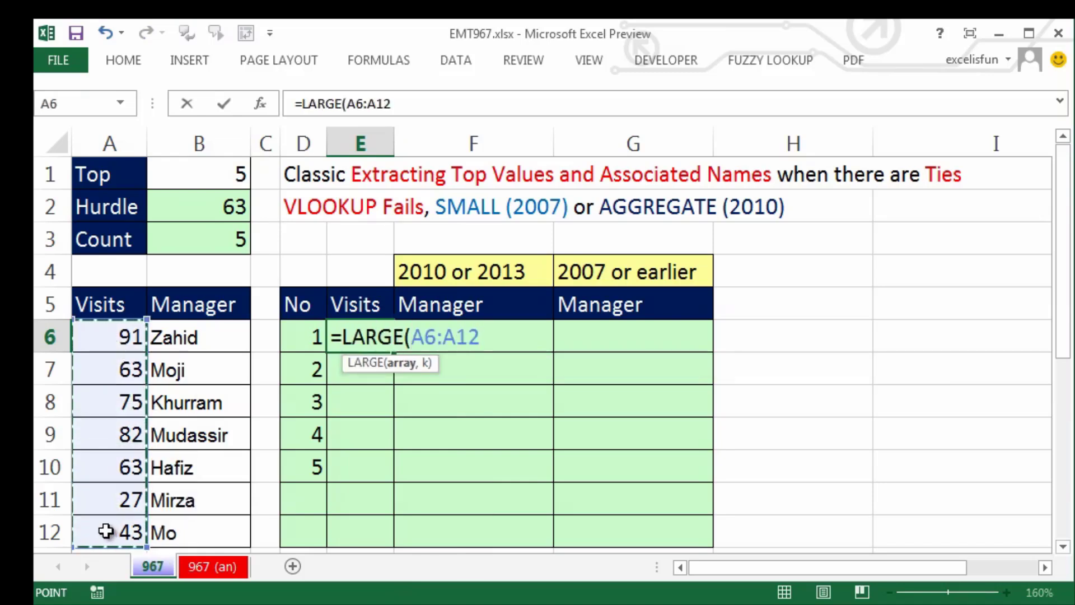
key(F4)
text(,)
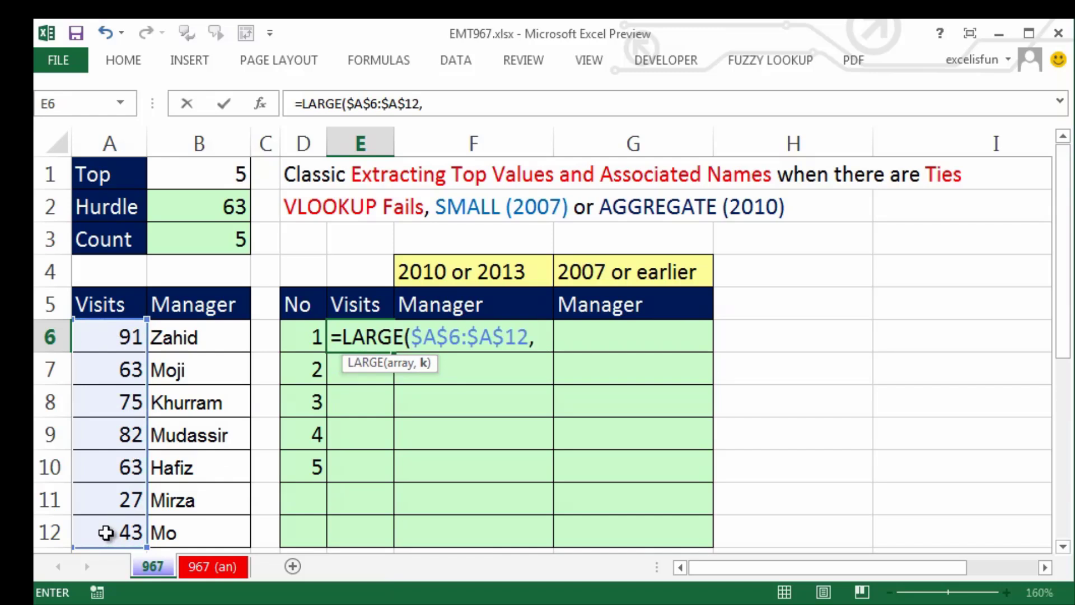
click(296, 335)
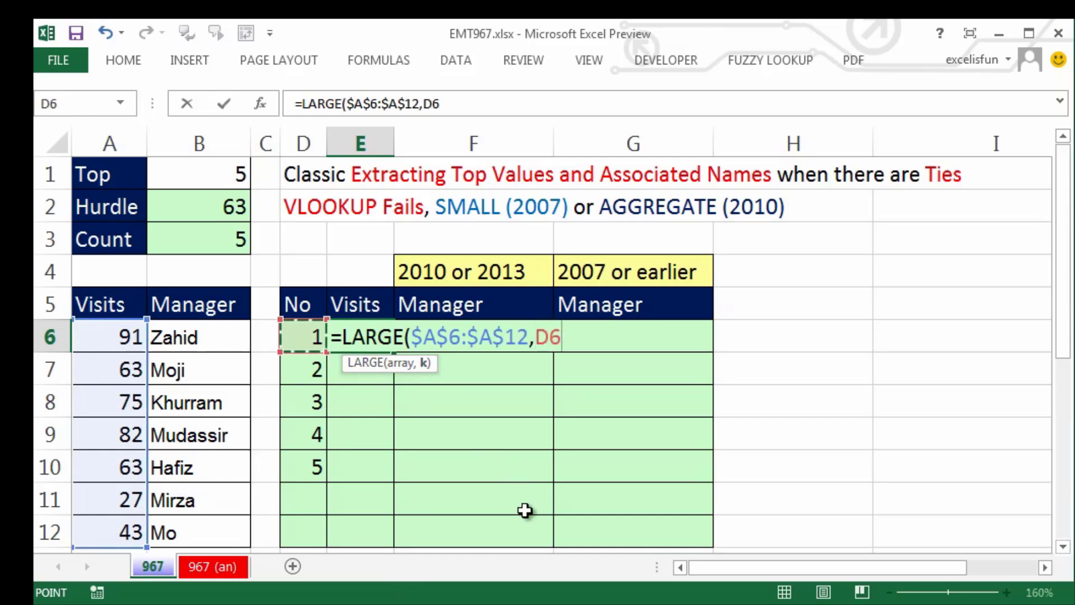
text())
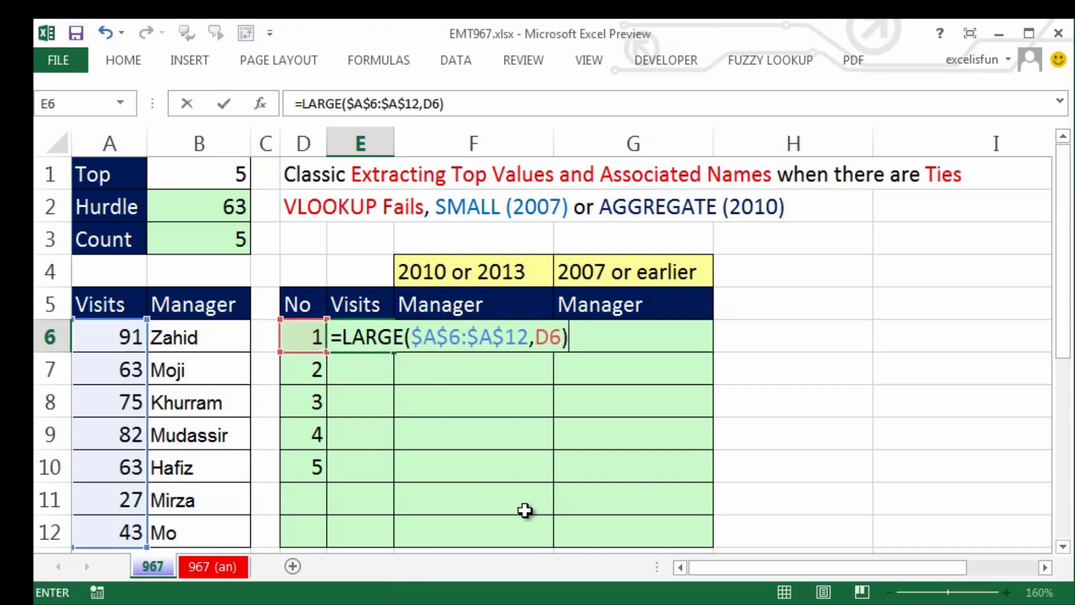
key(ctrl+Return)
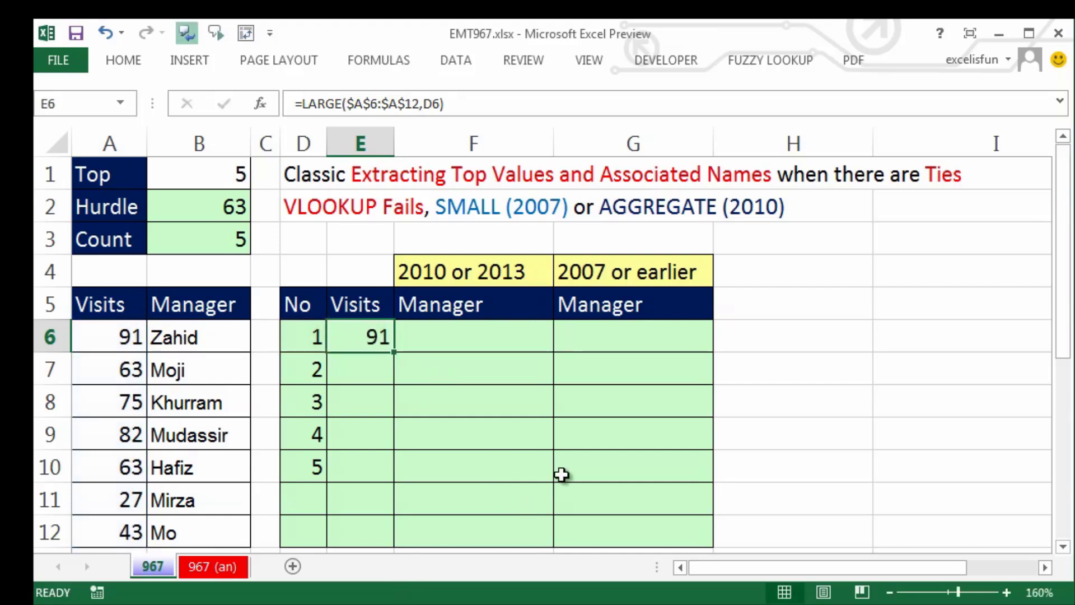
double_click(397, 354)
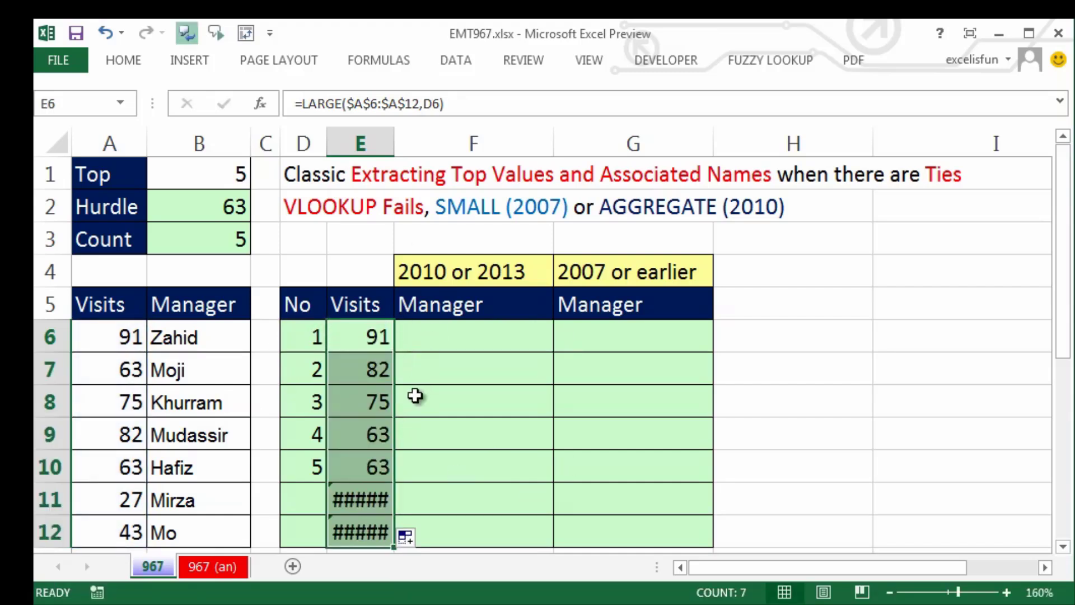
- Try widening column E to read the contents of E11 and E12, and undo the change
drag(396, 135, 417, 137)
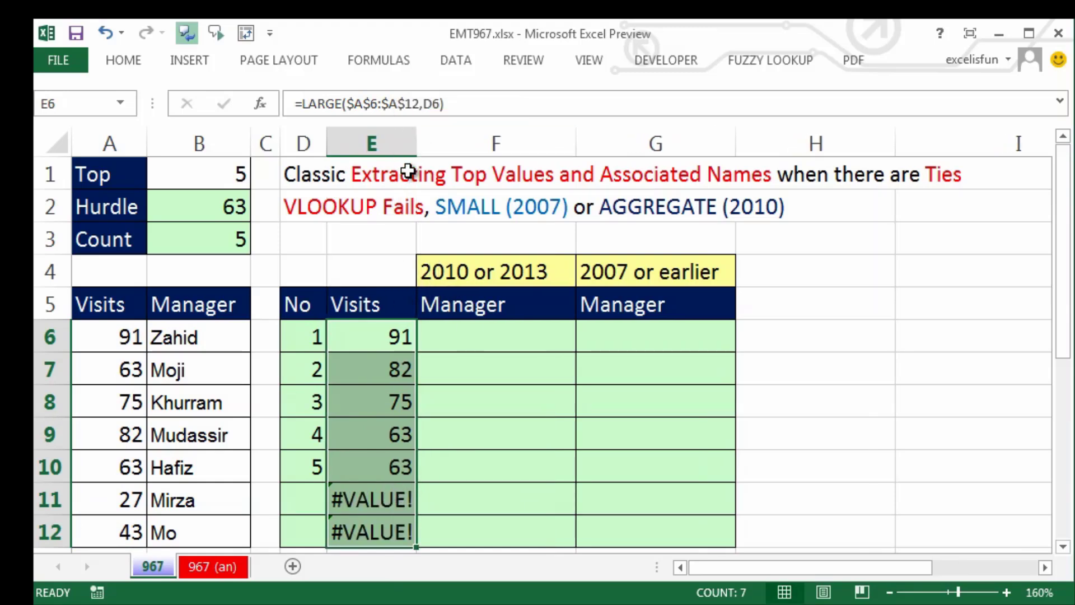
key(ctrl+z)
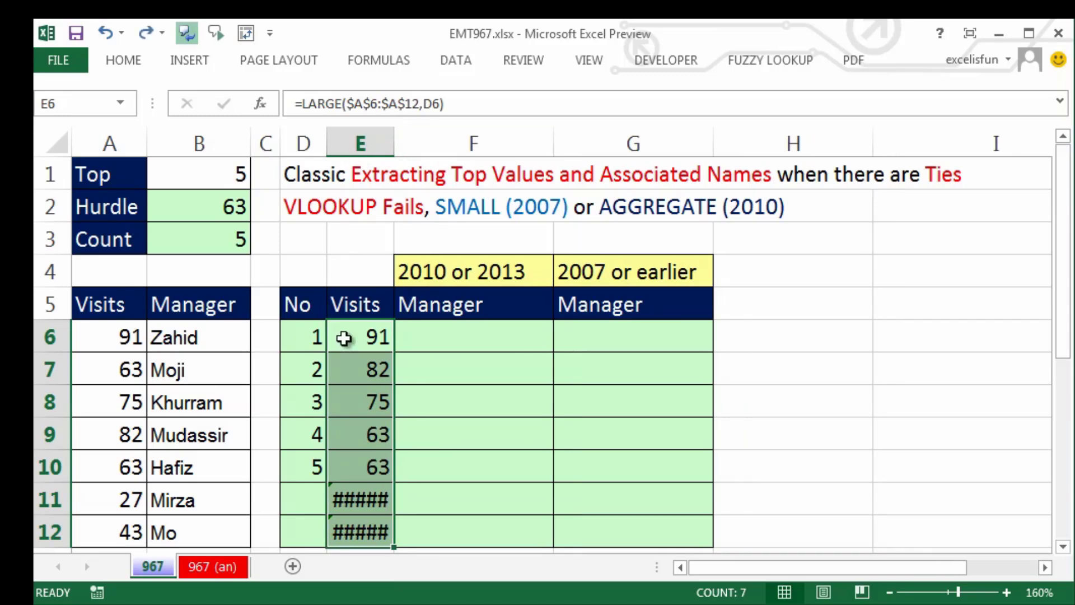
- Wrap the E6 formula as =IF(D6="","",LARGE($A$6:$A$12,D6)) so unused rows stay blank, and fill it down to E12
double_click(351, 339)
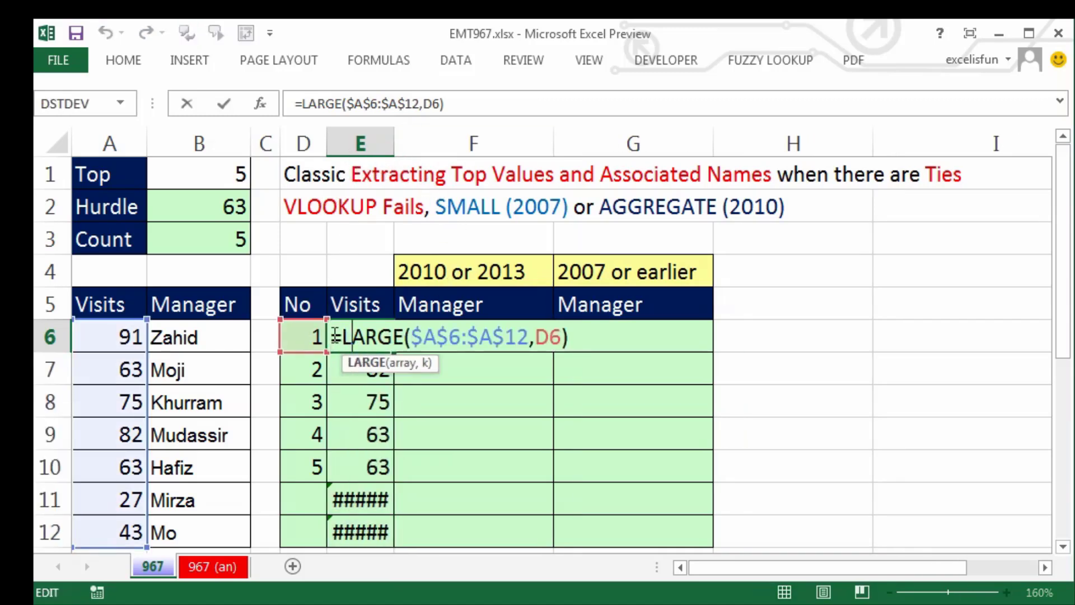
click(343, 338)
text(IF()
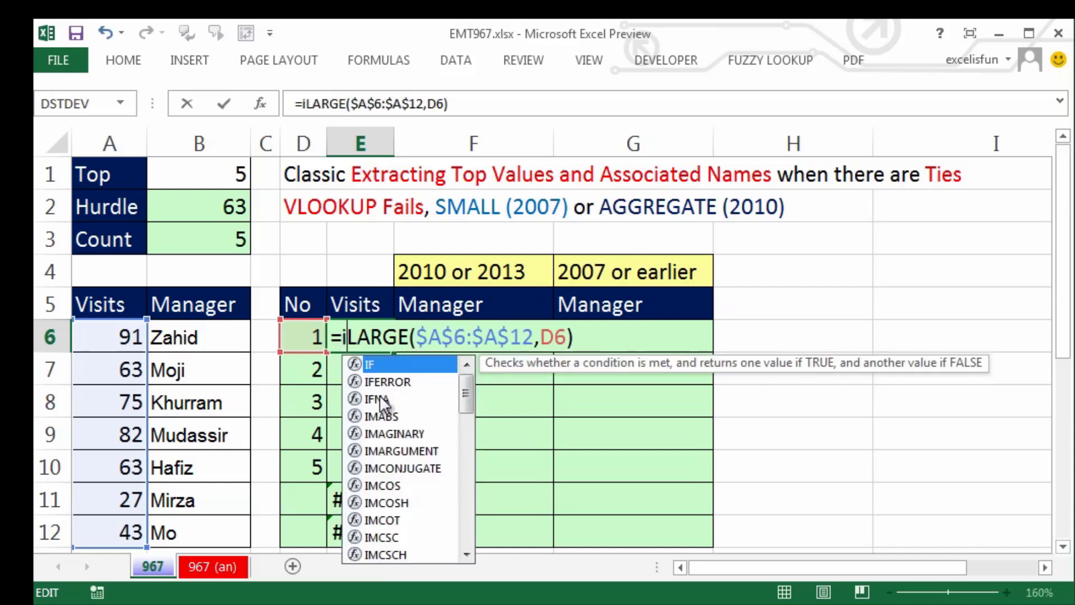
click(303, 336)
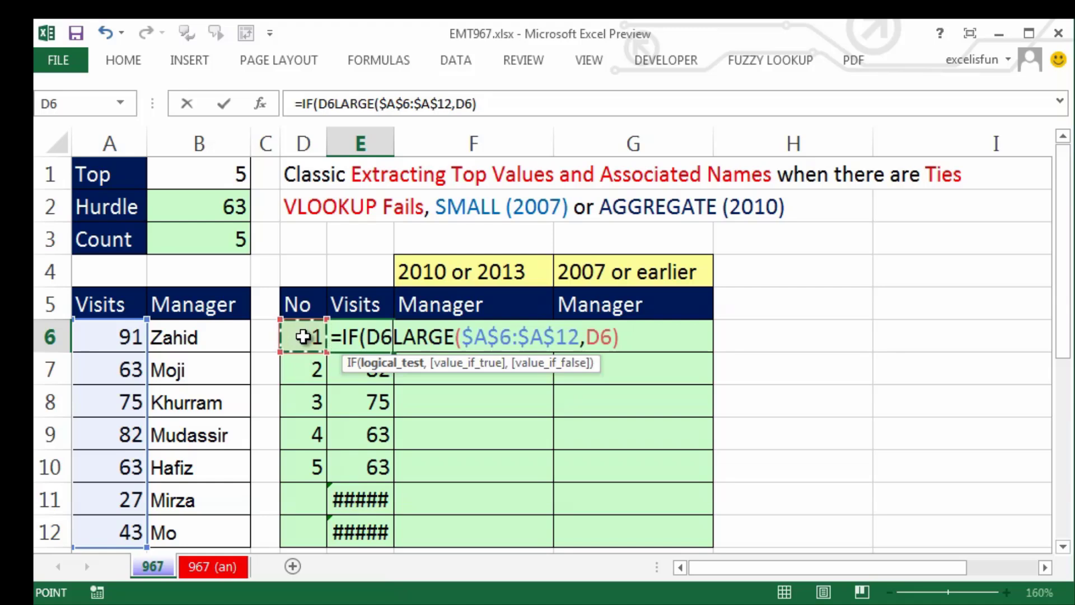
text(=)
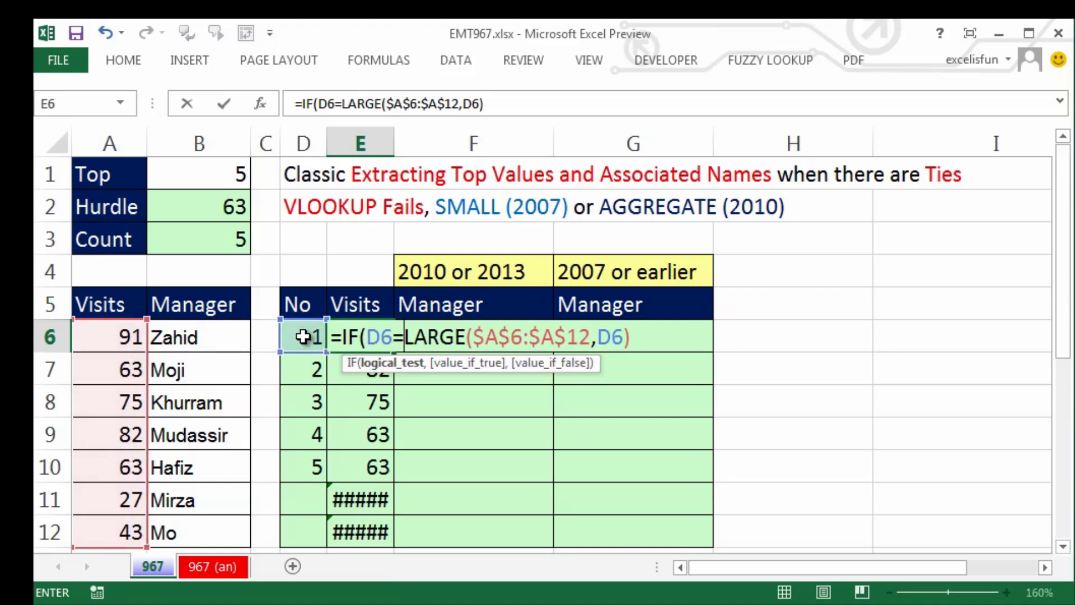
text("")
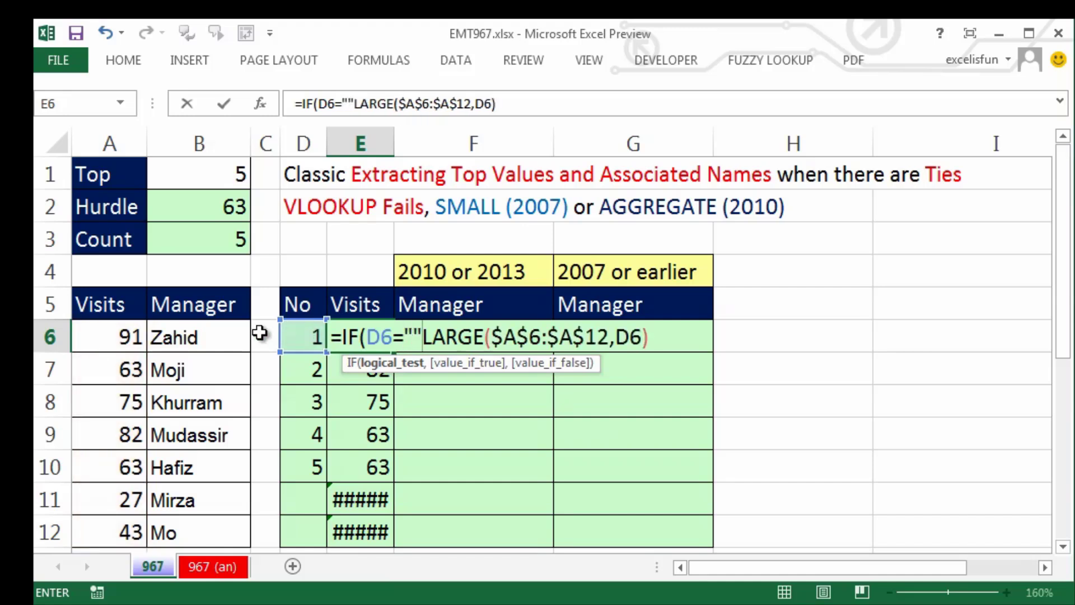
text(,)
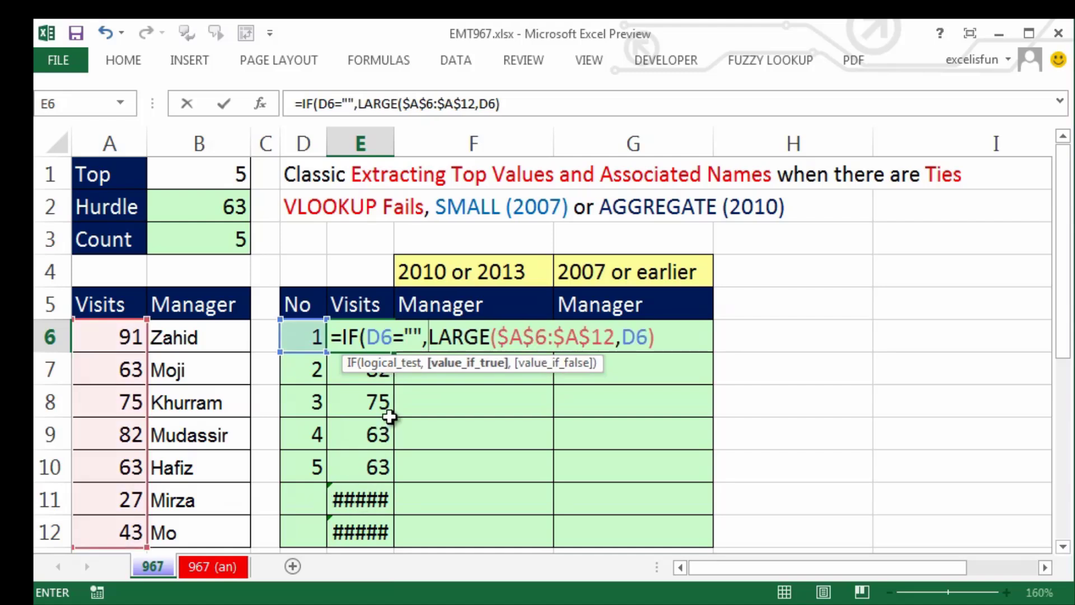
text("")
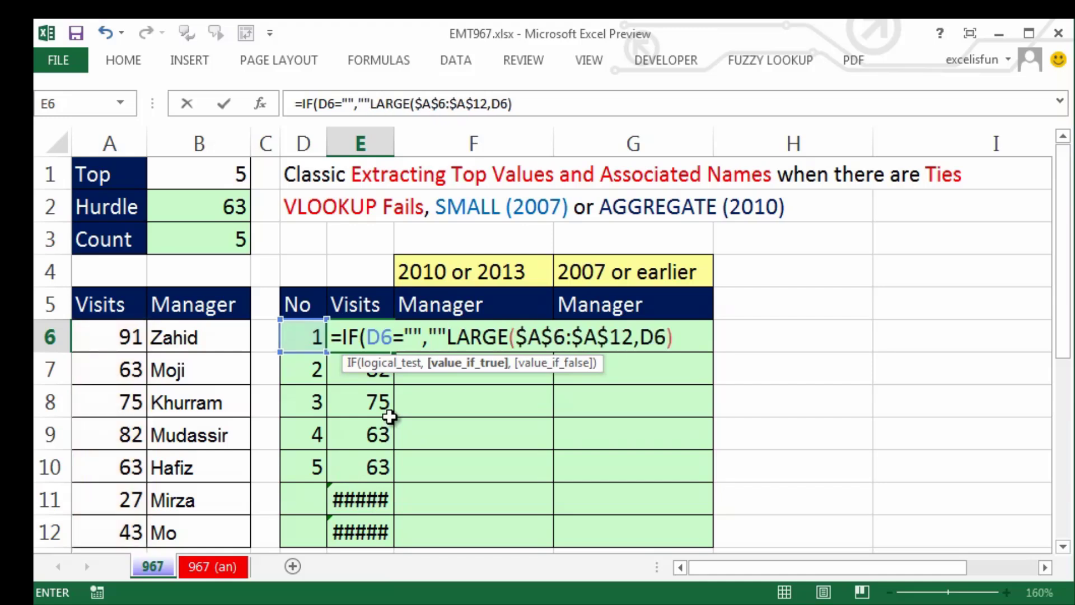
text(,)
click(682, 342)
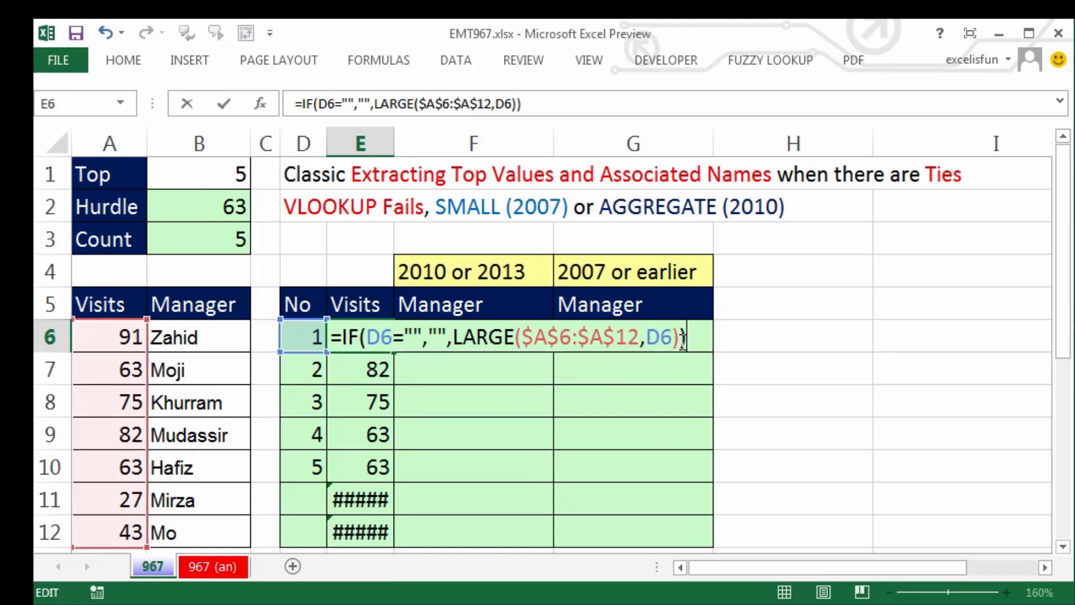
key(ctrl+Return)
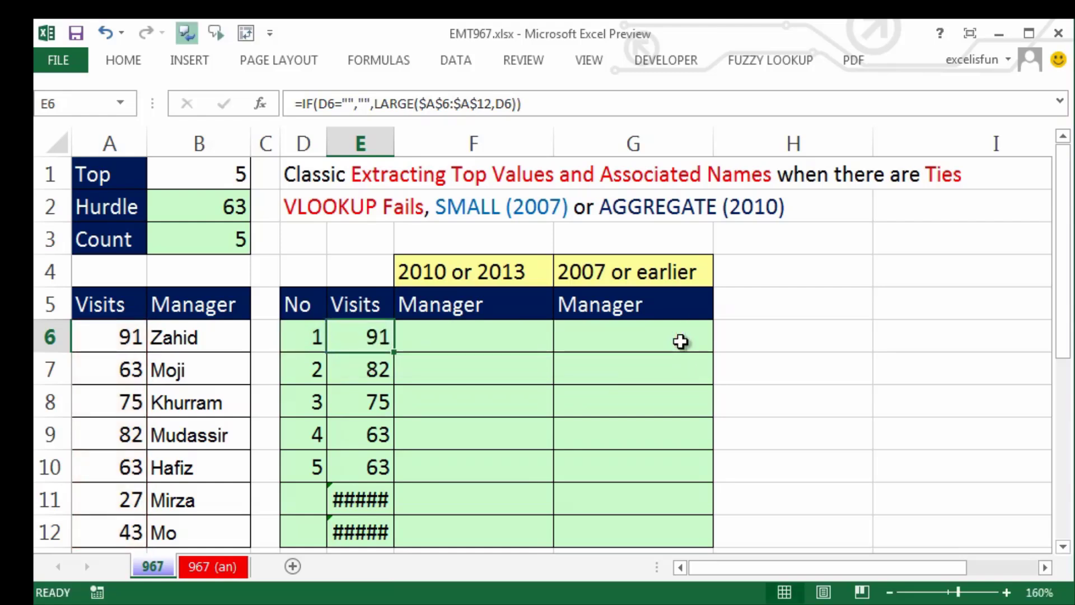
double_click(395, 354)
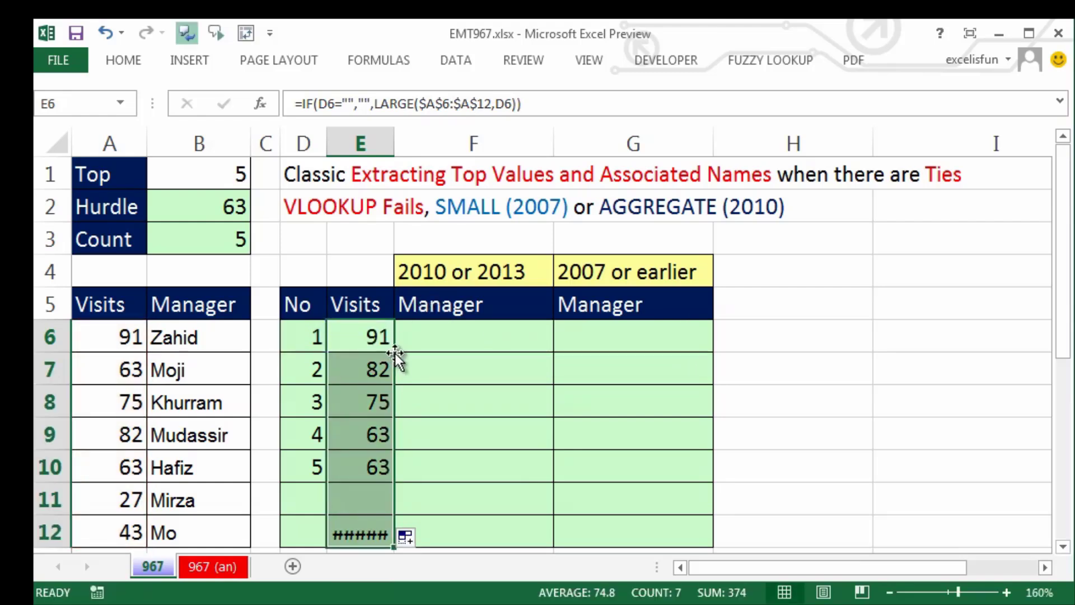
- Test the Visits formulas by entering 100 in A12, and undo that change
click(122, 526)
text(100)
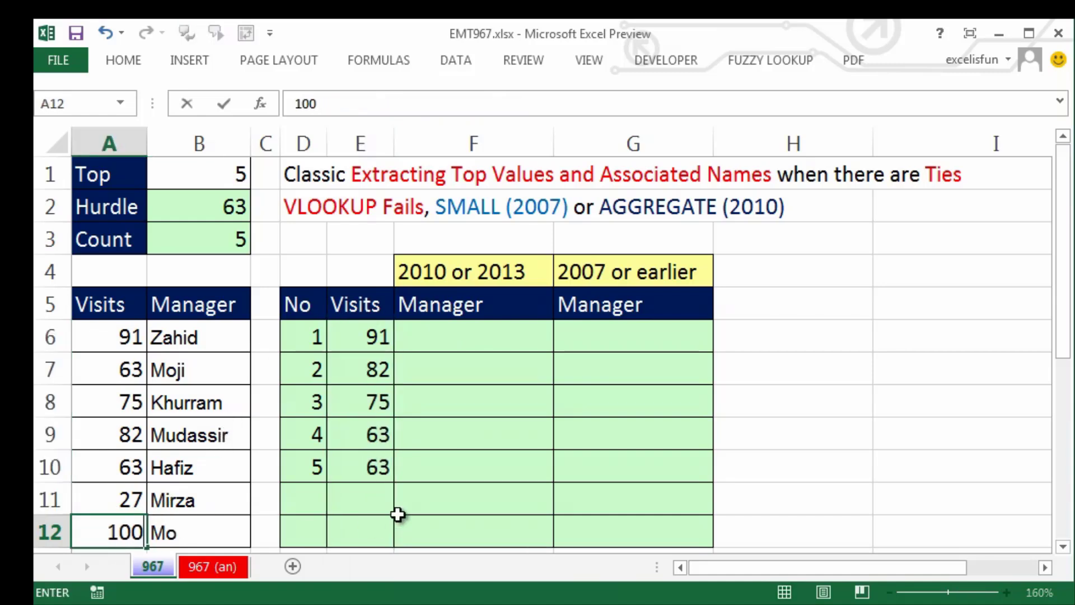
key(ctrl+Return)
key(ctrl+z)
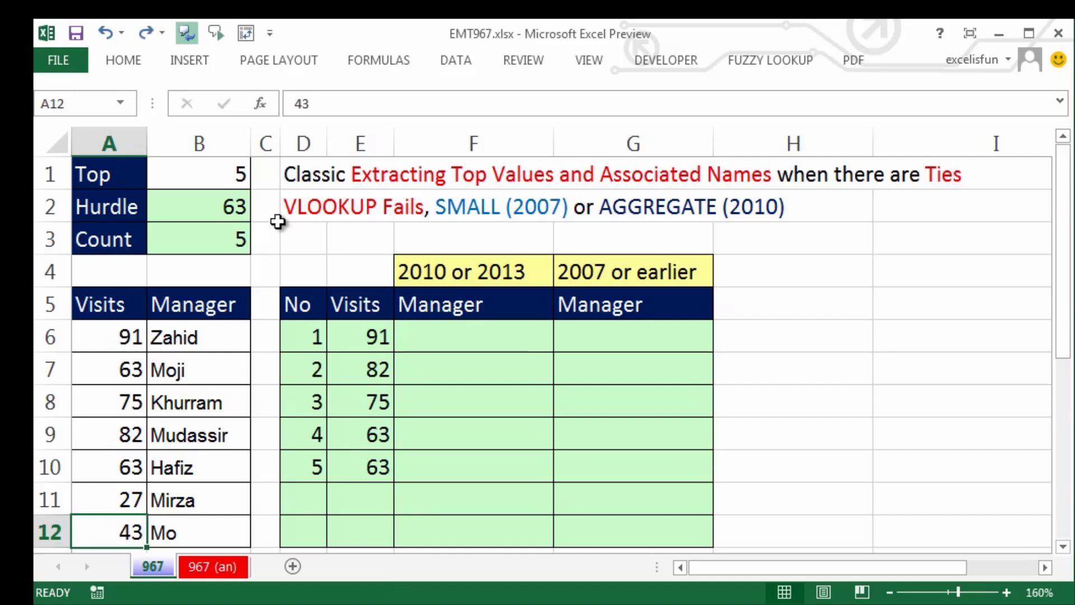
- Test the extraction with a Top value of 3 in B1, and undo that change
click(179, 177)
text(3)
key(ctrl+Return)
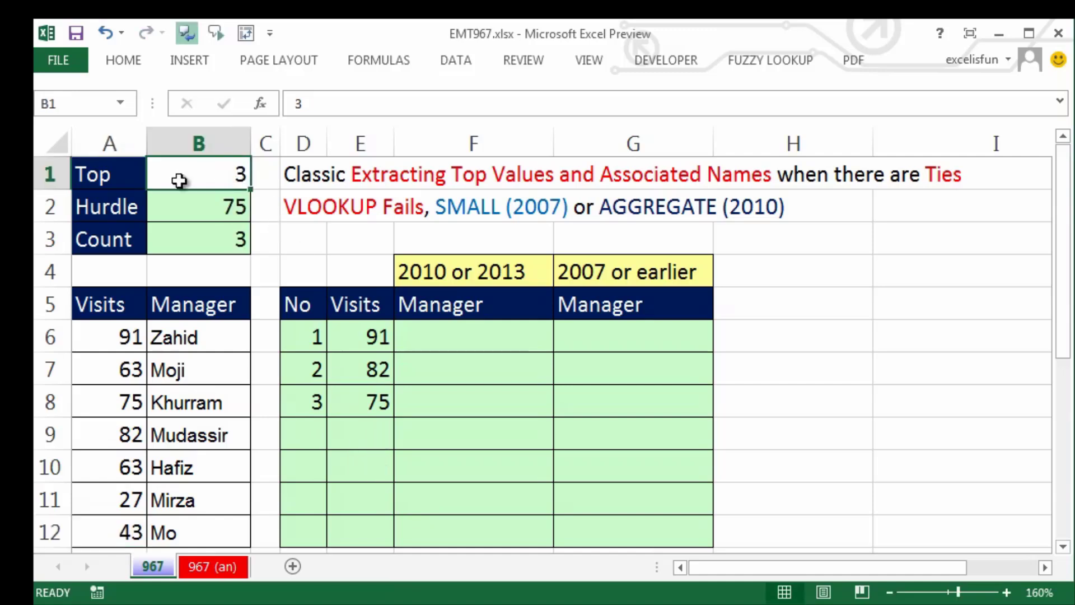
key(ctrl+z)
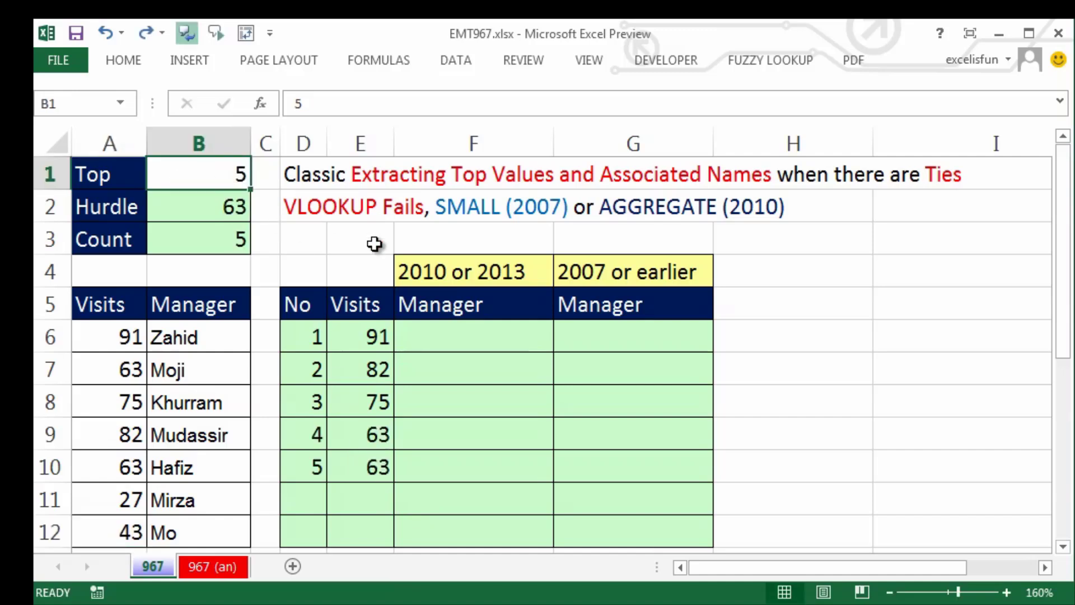
- Enter =VLOOKUP(E6,$A$6:$B$12,2,0) in F6 to look up the managers, fill it down to F12, and check the tied row's formula in F9
click(471, 340)
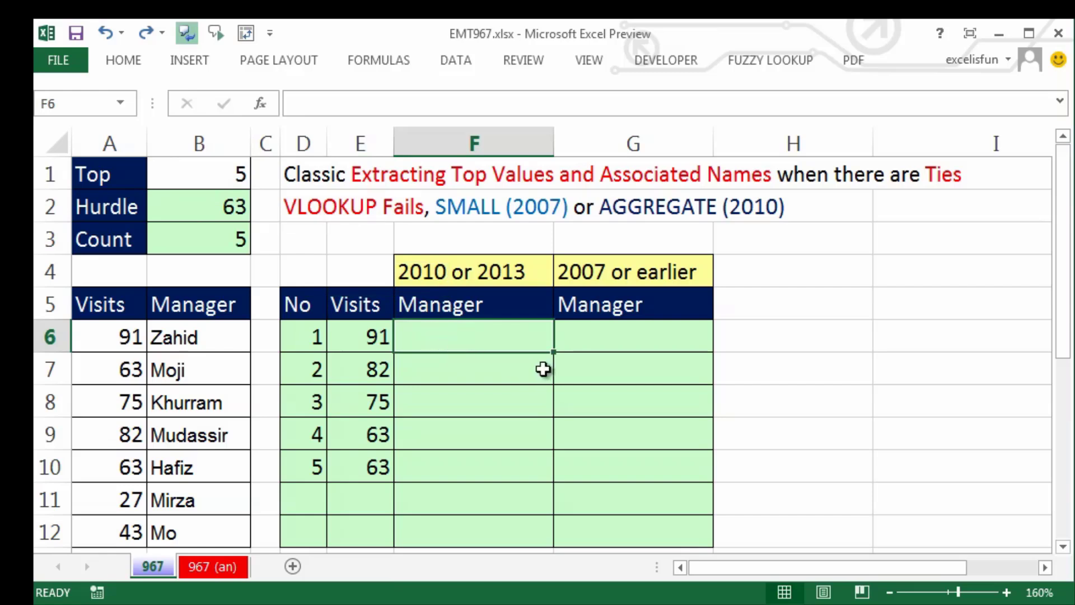
text(=v)
key(Tab)
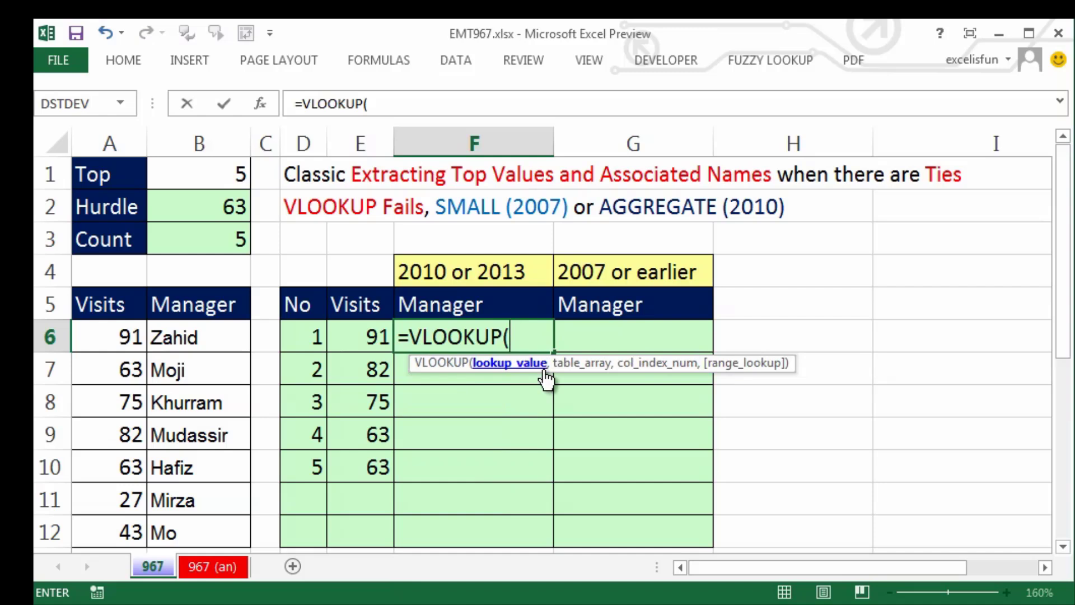
click(354, 335)
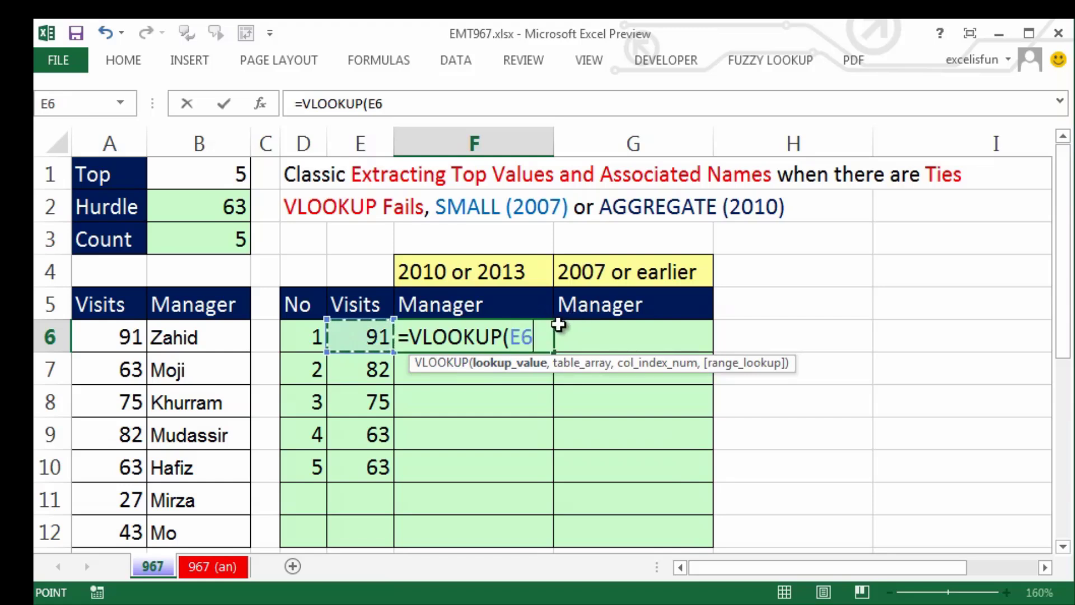
text(,)
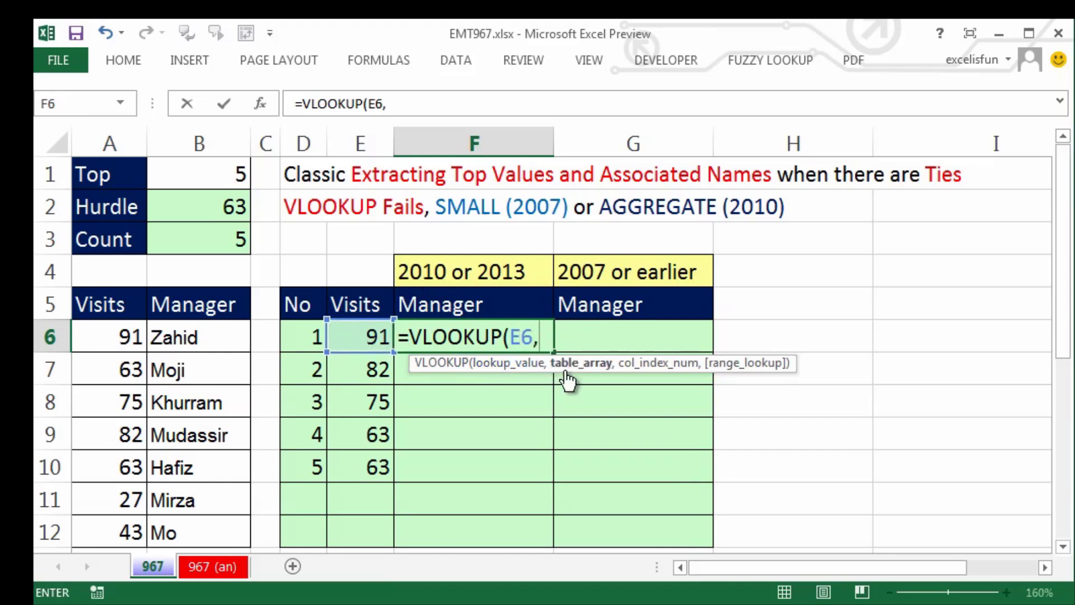
drag(133, 336, 207, 524)
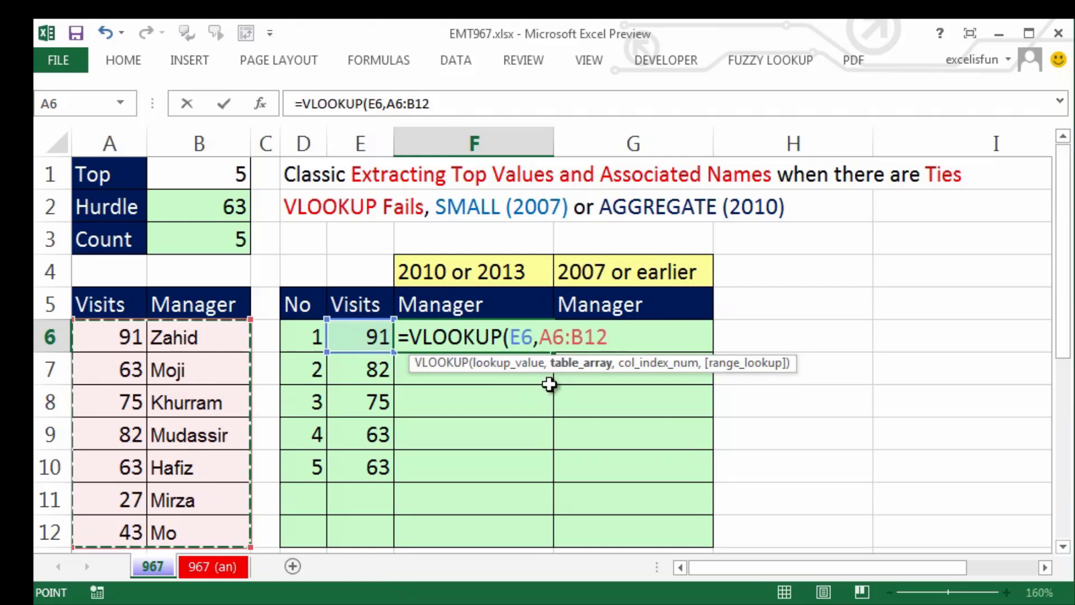
key(F4)
text(,)
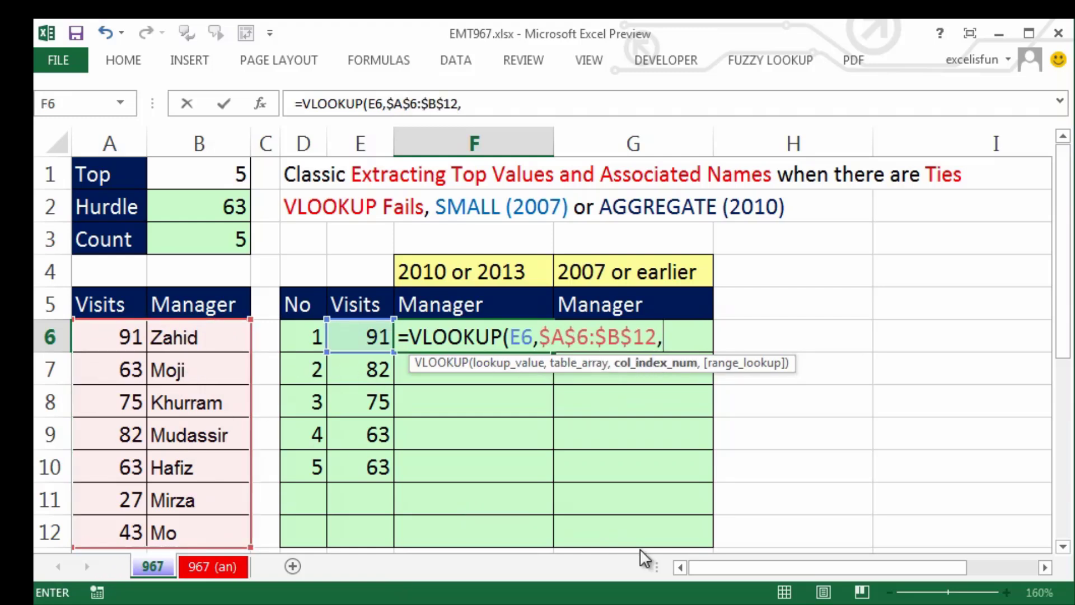
text(2,)
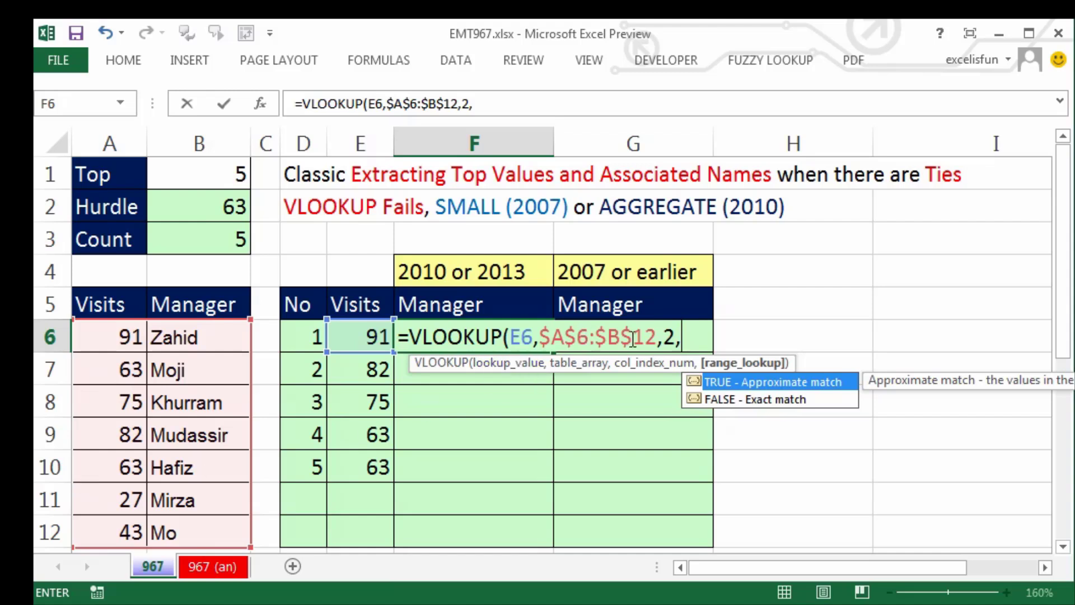
text())
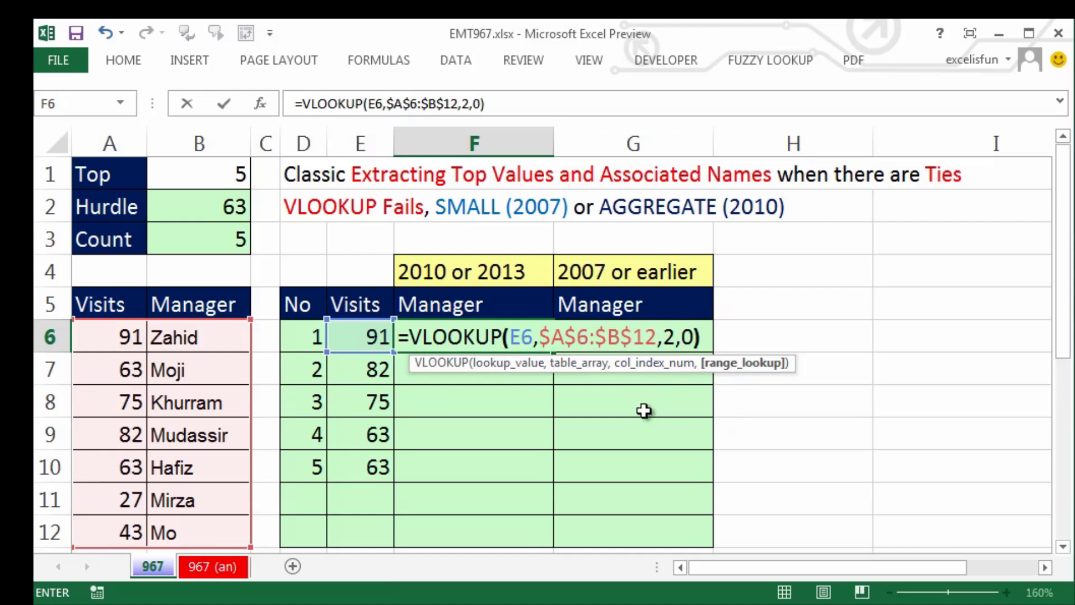
key(ctrl+Return)
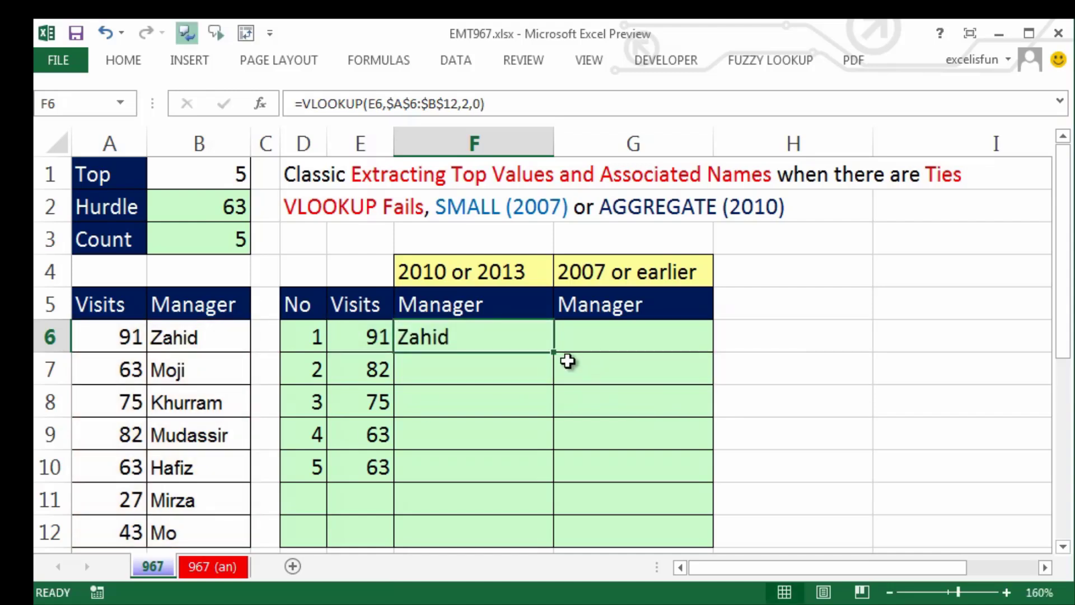
double_click(553, 352)
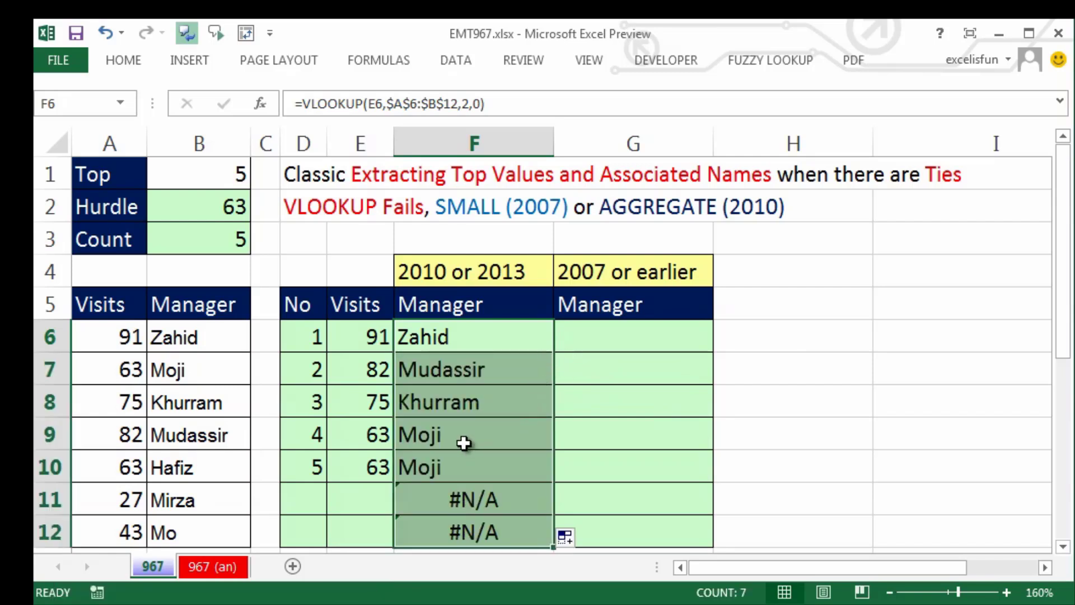
click(428, 441)
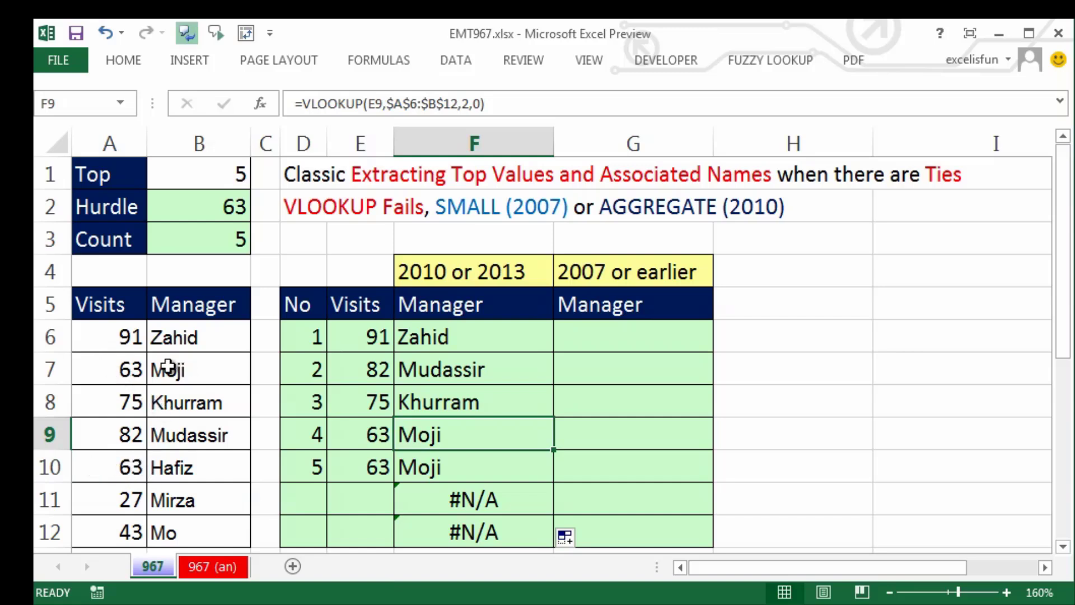
- Move the VLOOKUP formulas from F6:F12 to the VLOOKUP Manager column starting at F16
drag(479, 343, 474, 528)
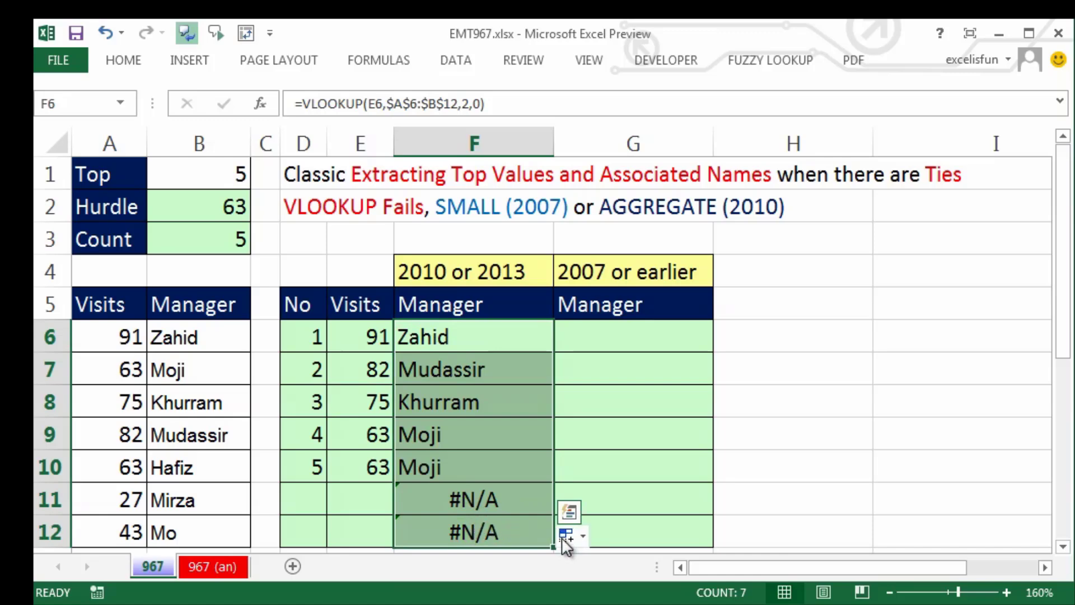
key(ctrl+c)
scroll(672, 493, down, 2)
scroll(678, 486, down, 1)
click(473, 372)
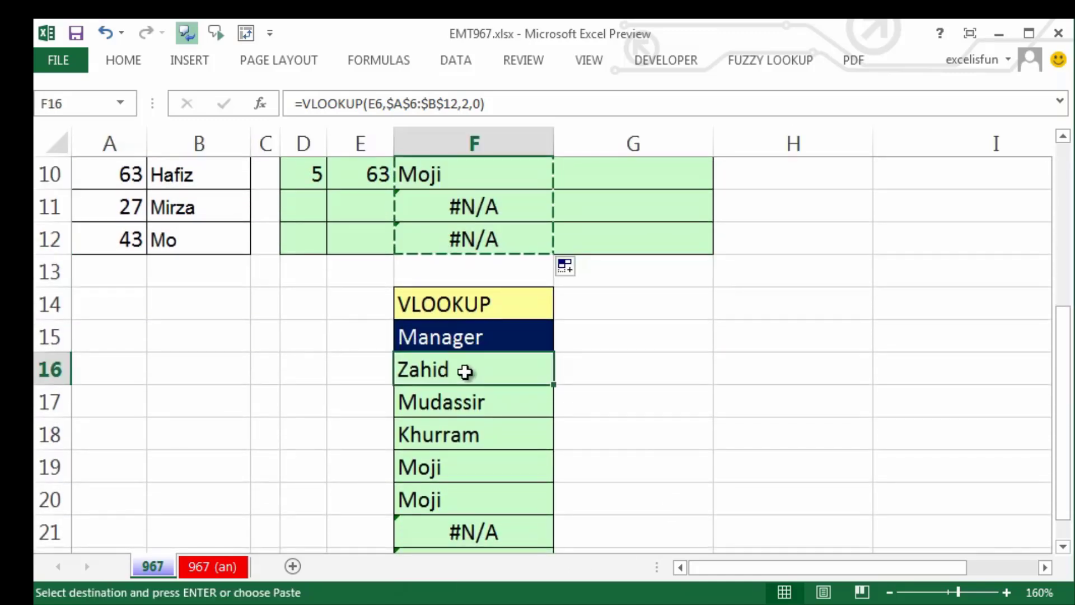
key(Return)
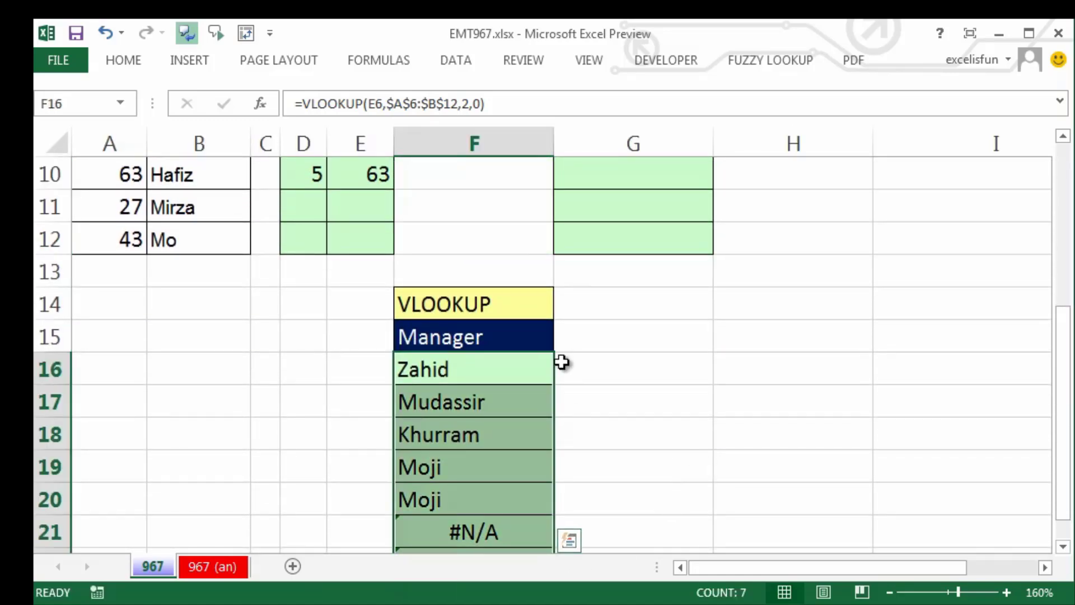
- Restore the emptied 2010 or 2013 Manager column by copying the empty formatted range G5:G12 onto F5:F12
scroll(523, 446, up, 3)
drag(612, 307, 620, 533)
key(ctrl+c)
click(475, 312)
key(ctrl+v)
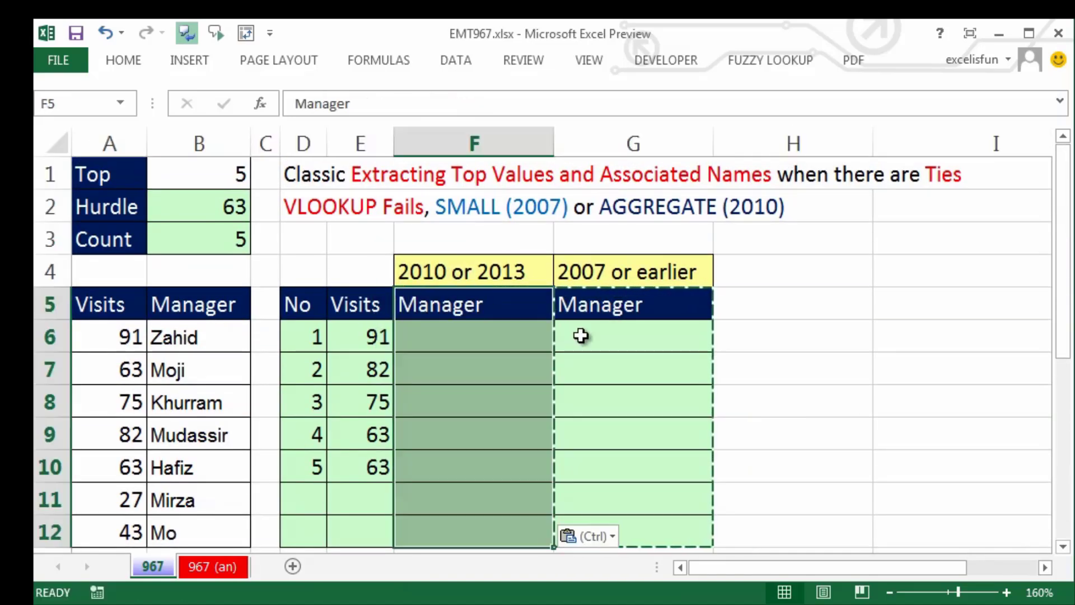
key(Escape)
click(464, 329)
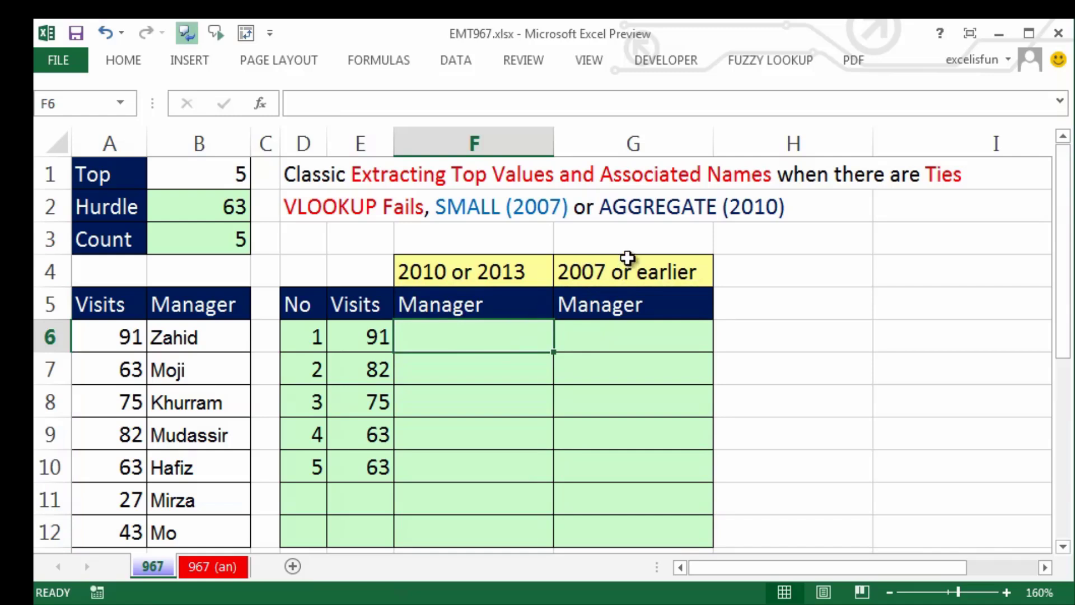
- Move the Ctrl + Shift + Enter note from J6 to I6, narrow column H, and select G6
drag(924, 566, 989, 569)
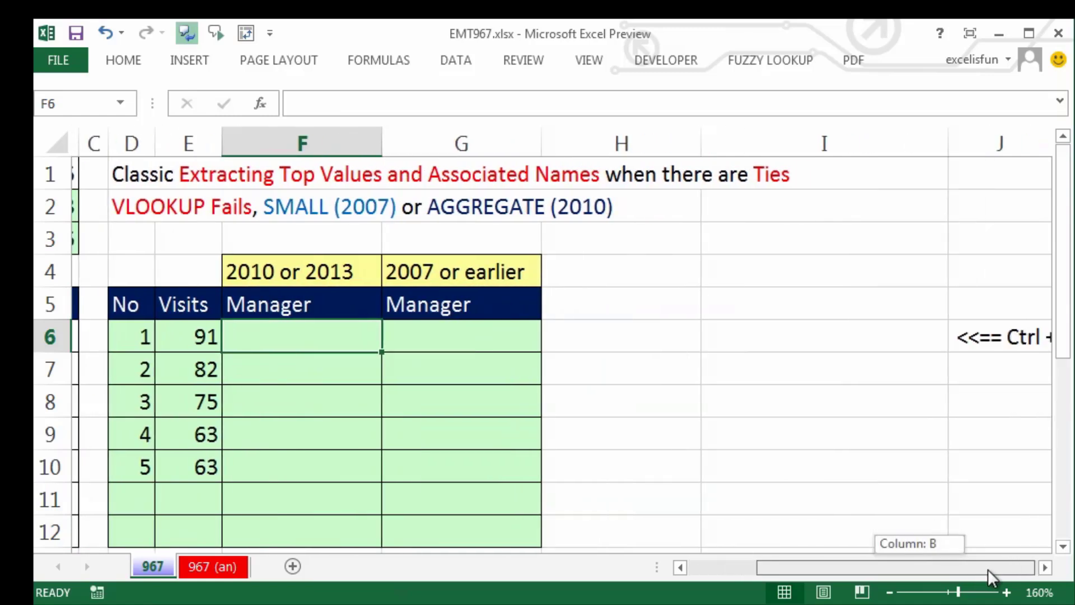
click(989, 335)
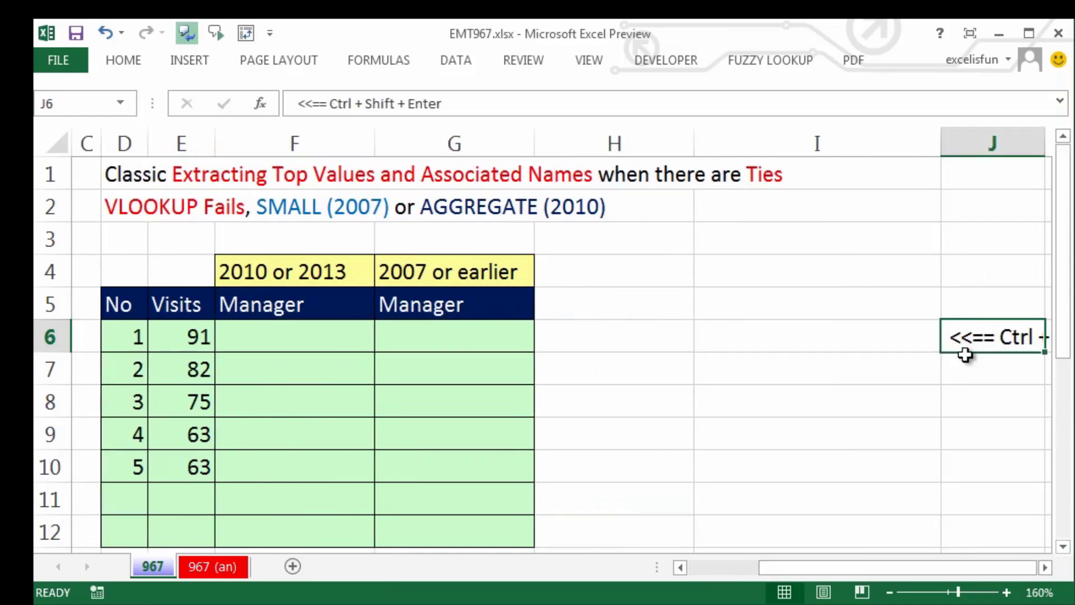
drag(972, 355, 789, 336)
drag(699, 138, 556, 143)
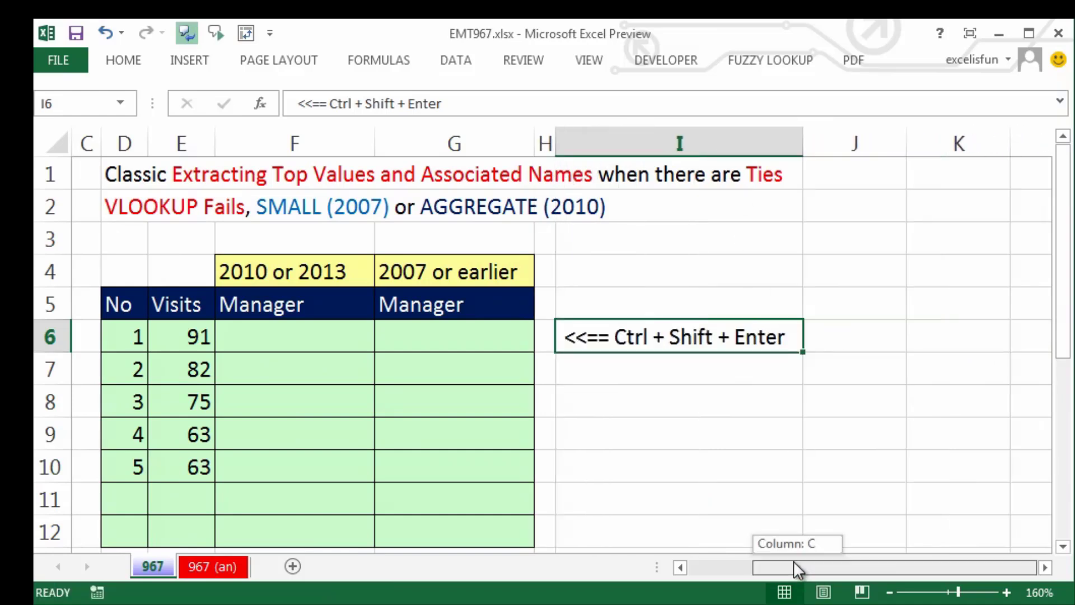
drag(801, 570, 735, 570)
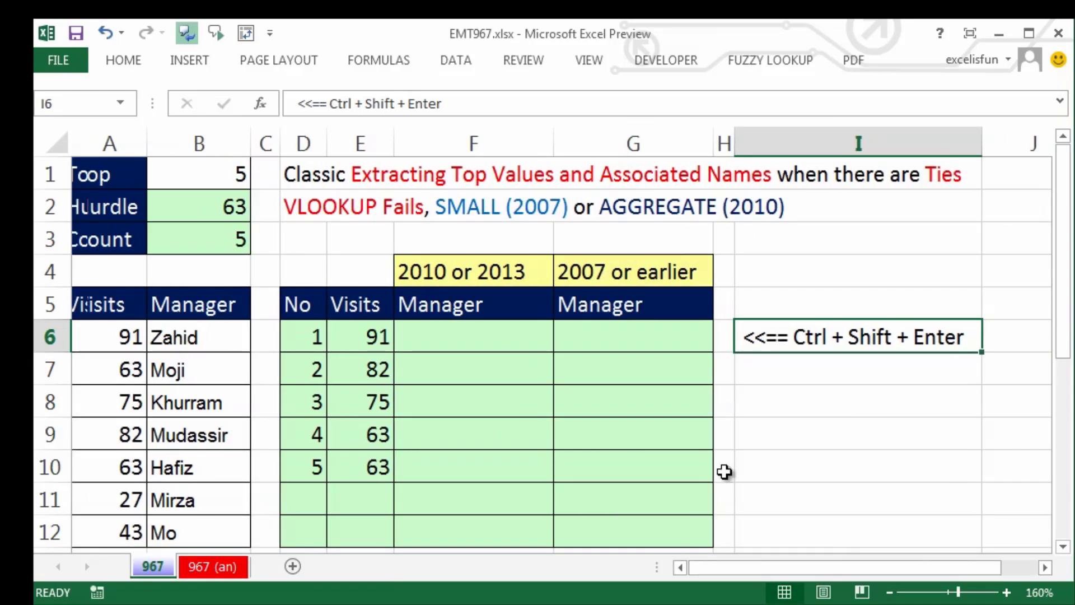
click(637, 337)
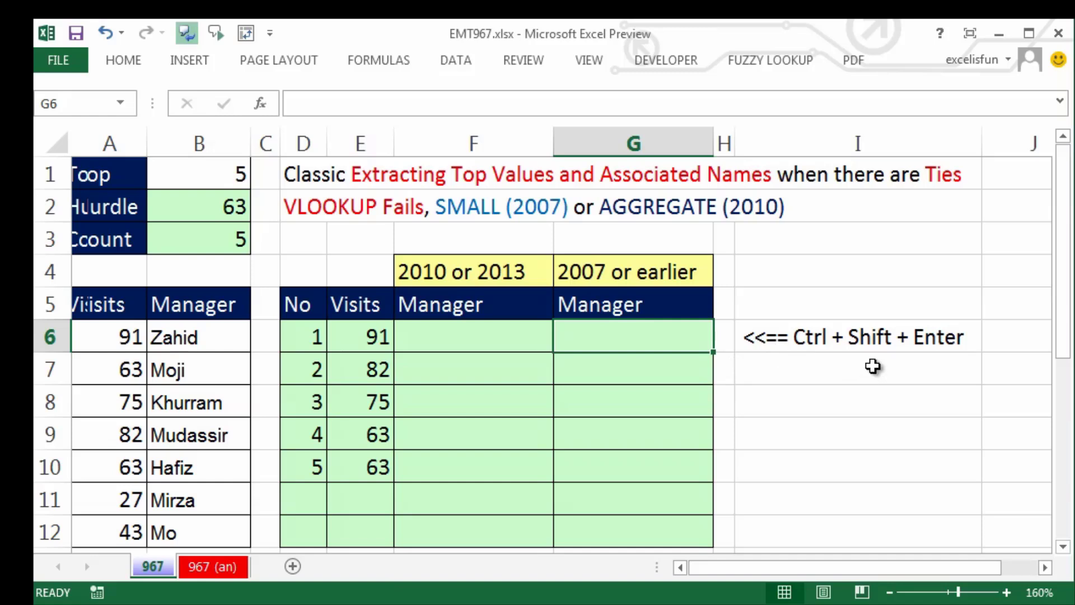
- Start an INDEX formula in G6 with the absolute manager range $B$6:$B$12 as its array argument
click(475, 342)
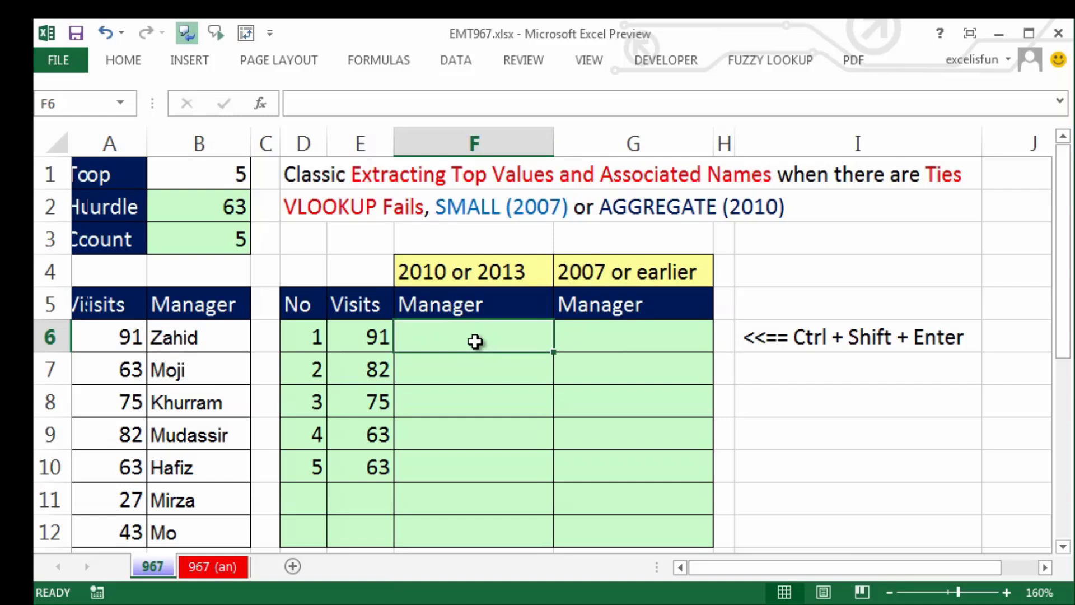
click(604, 343)
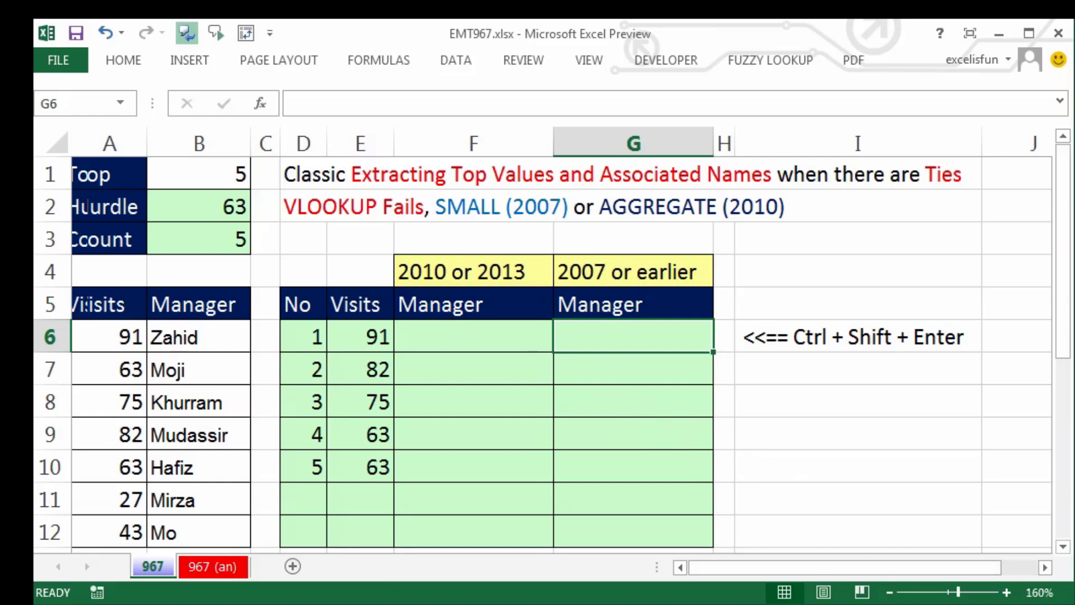
text(=in)
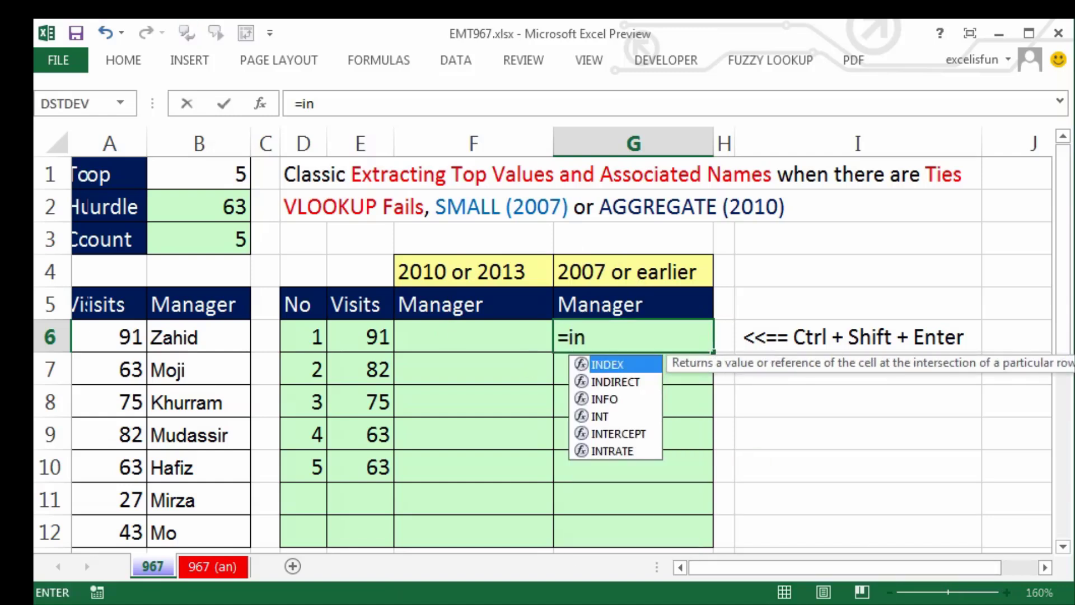
key(Tab)
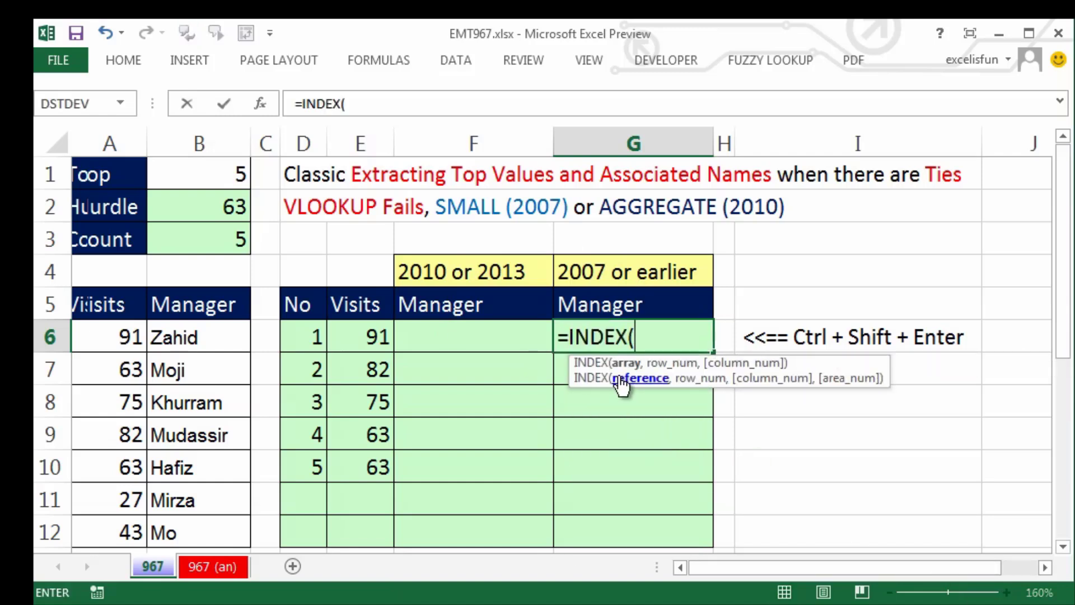
drag(185, 334, 189, 537)
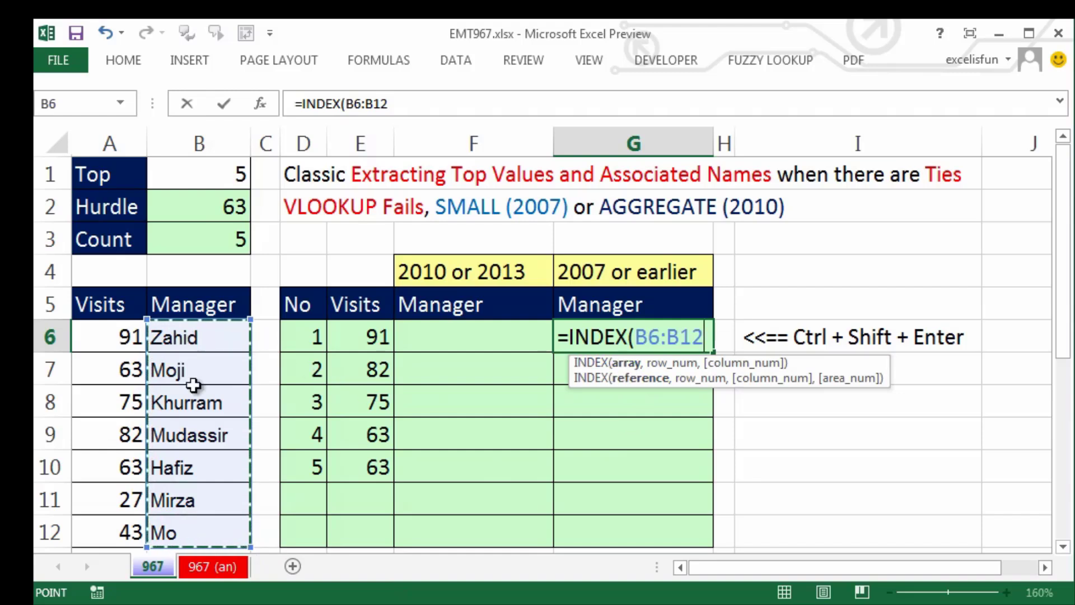
key(F4)
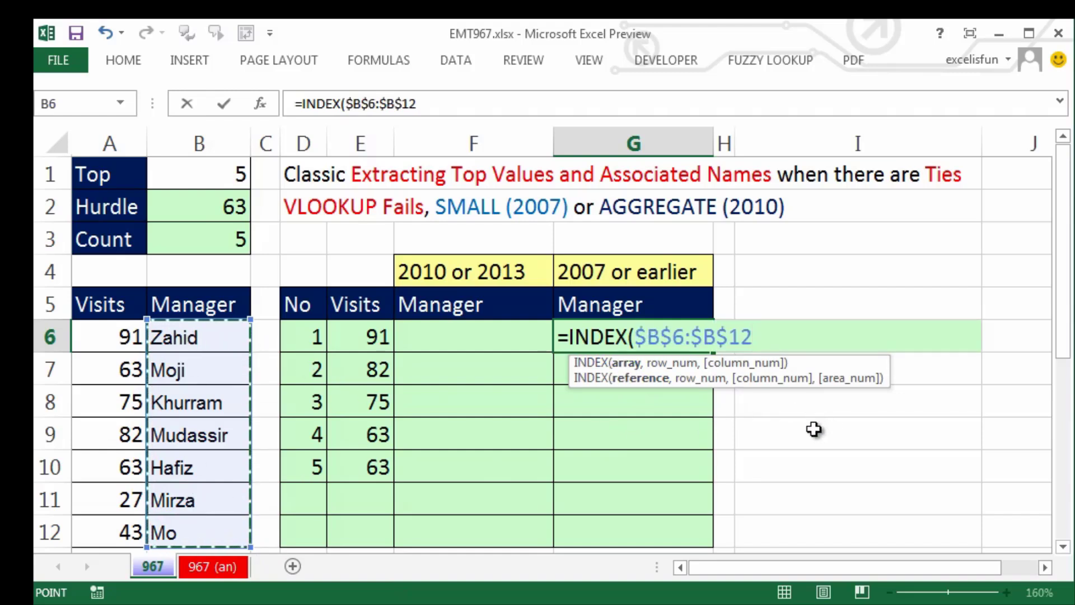
text(,)
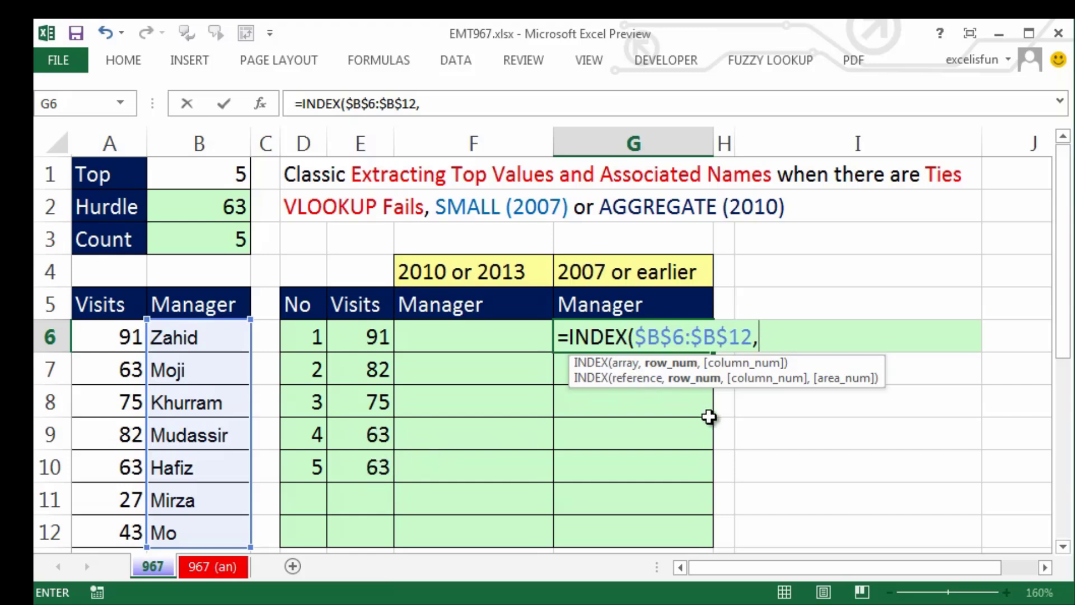
- Nest the SMALL function as INDEX's row_num argument and check which argument it occupies
text(sm)
key(Tab)
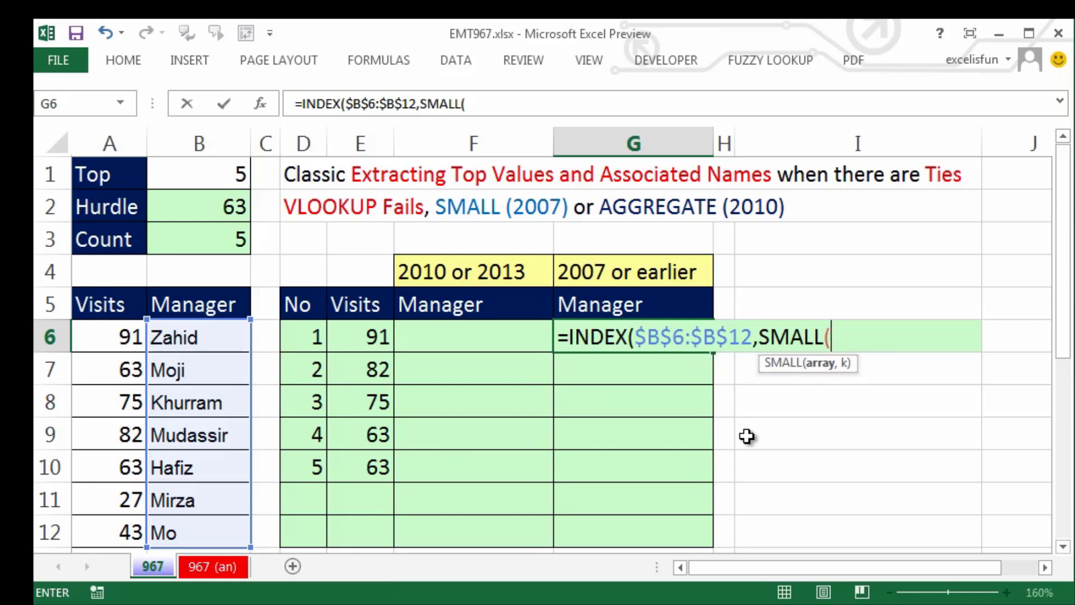
click(763, 339)
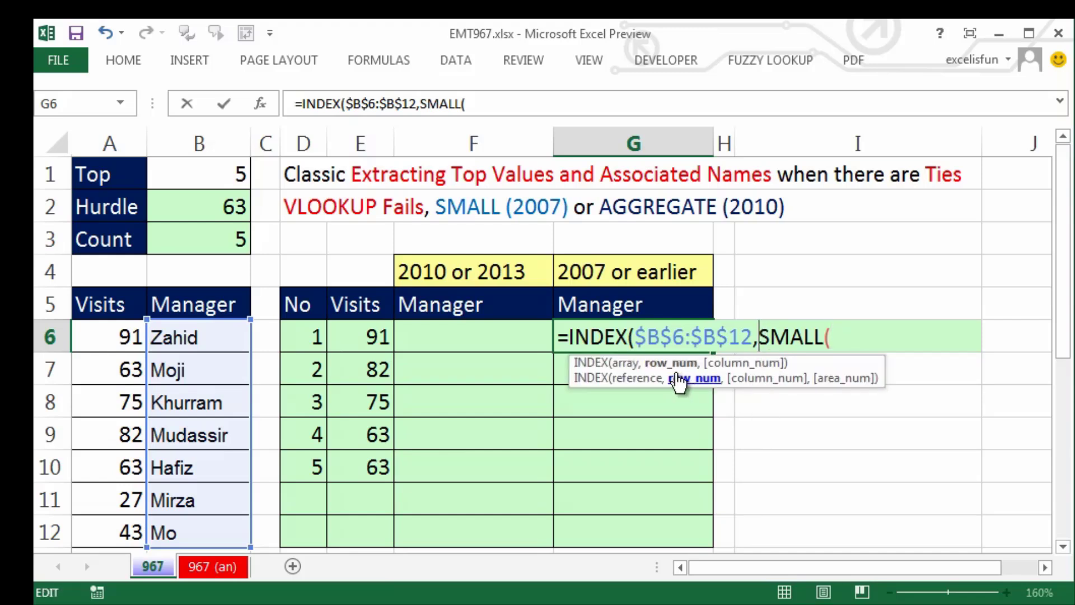
click(844, 339)
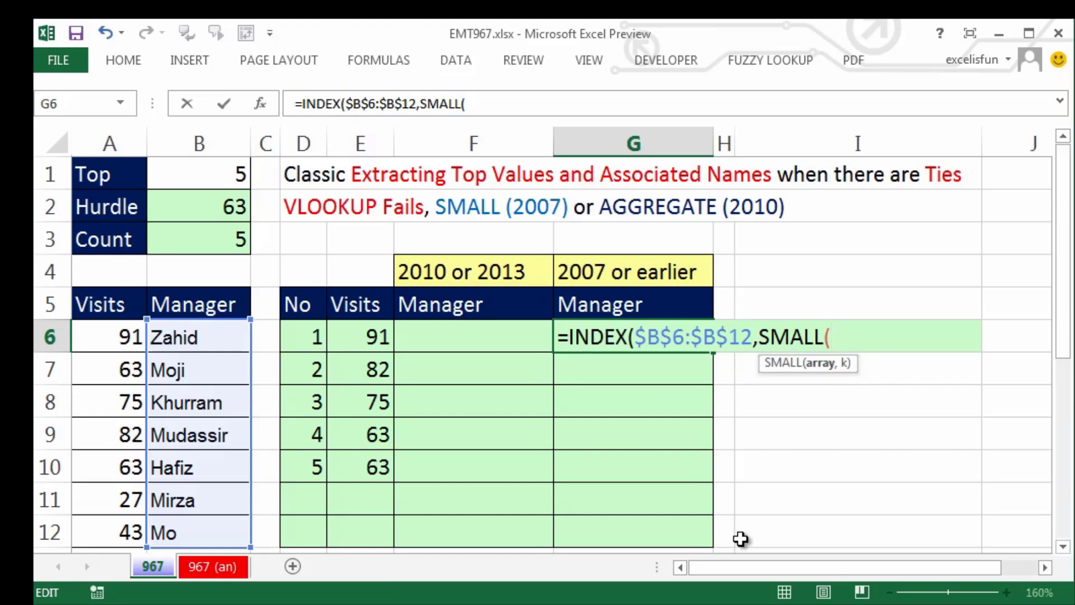
- Add an IF function inside SMALL's array argument with the logical test $A$6:$A$12=E6
text(IF()
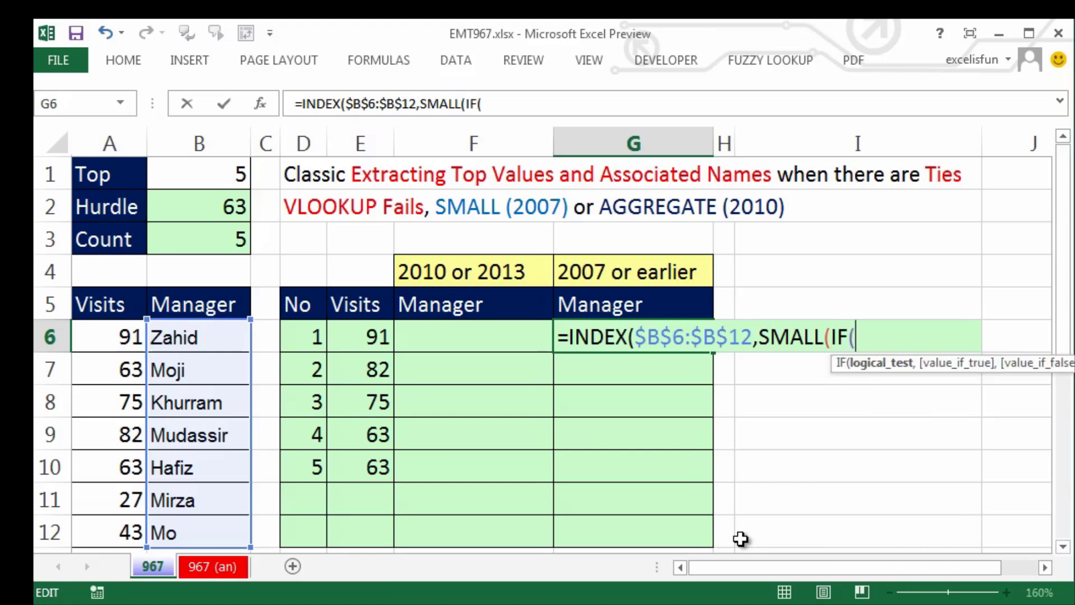
drag(116, 336, 119, 538)
key(F4)
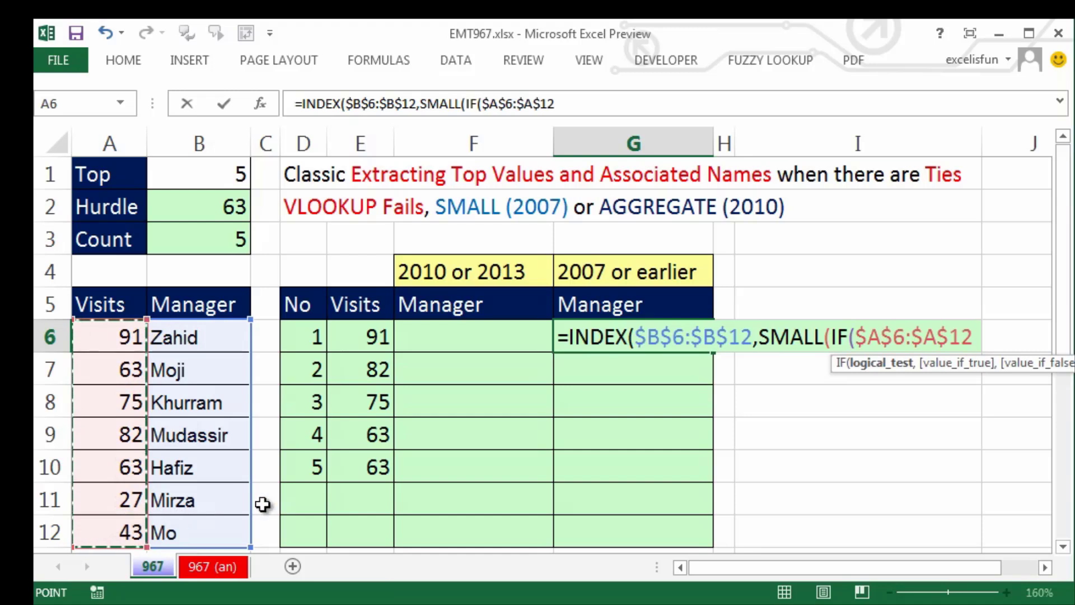
text(=)
click(369, 338)
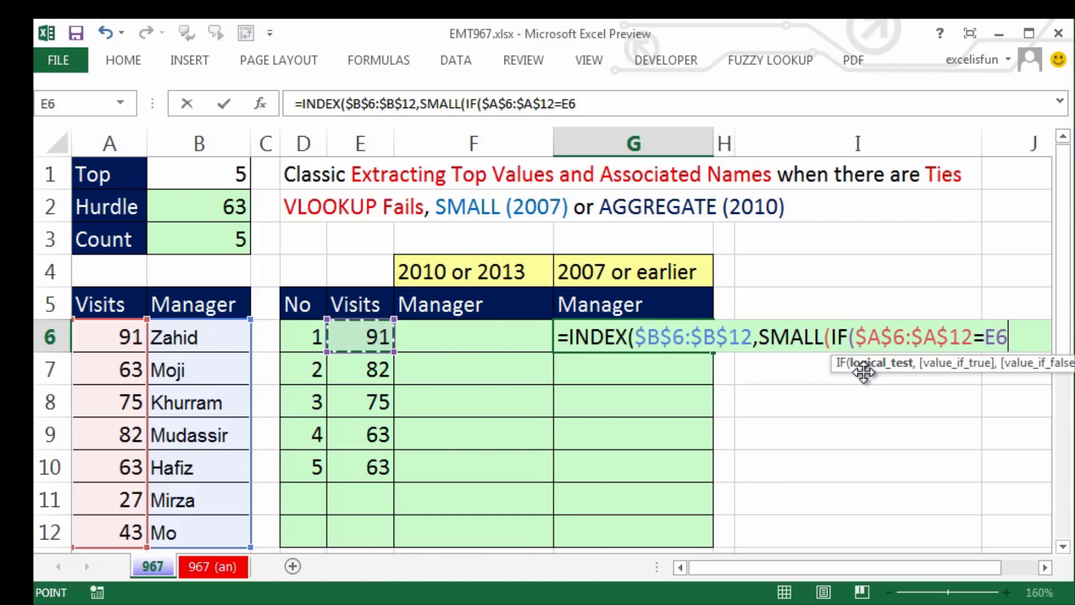
- Evaluate the IF logical test $A$6:$A$12=E6 to inspect its array, and restore the original expression
click(857, 335)
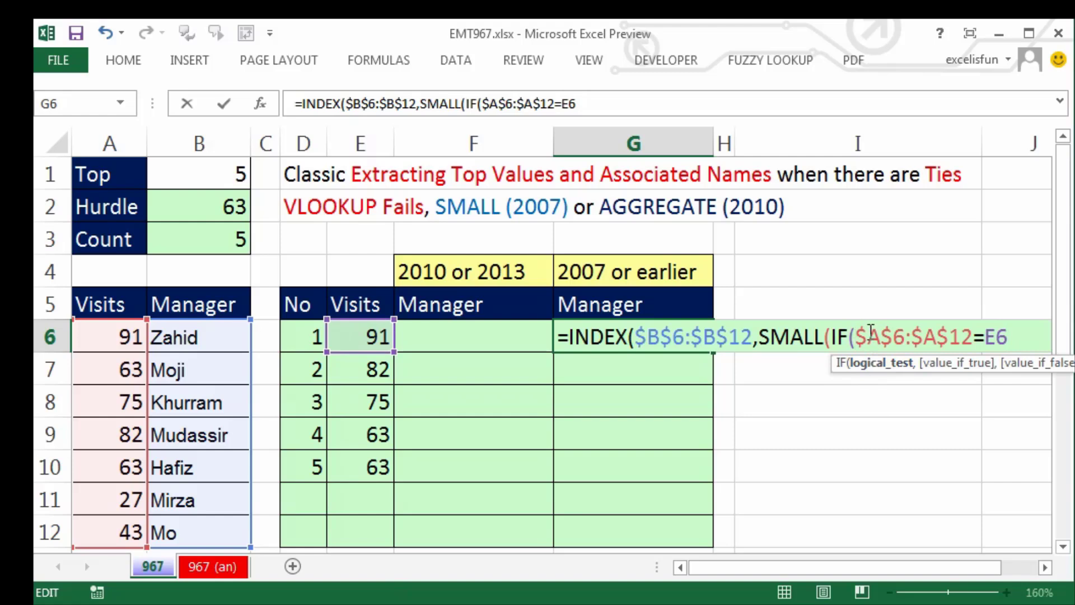
drag(857, 336, 1034, 343)
key(F9)
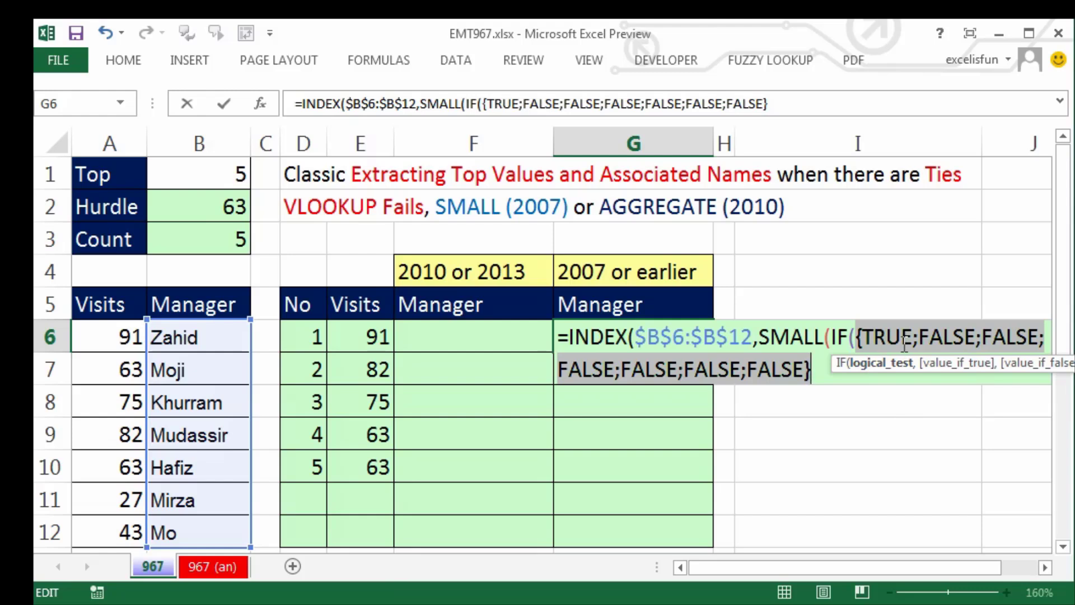
key(ctrl+z)
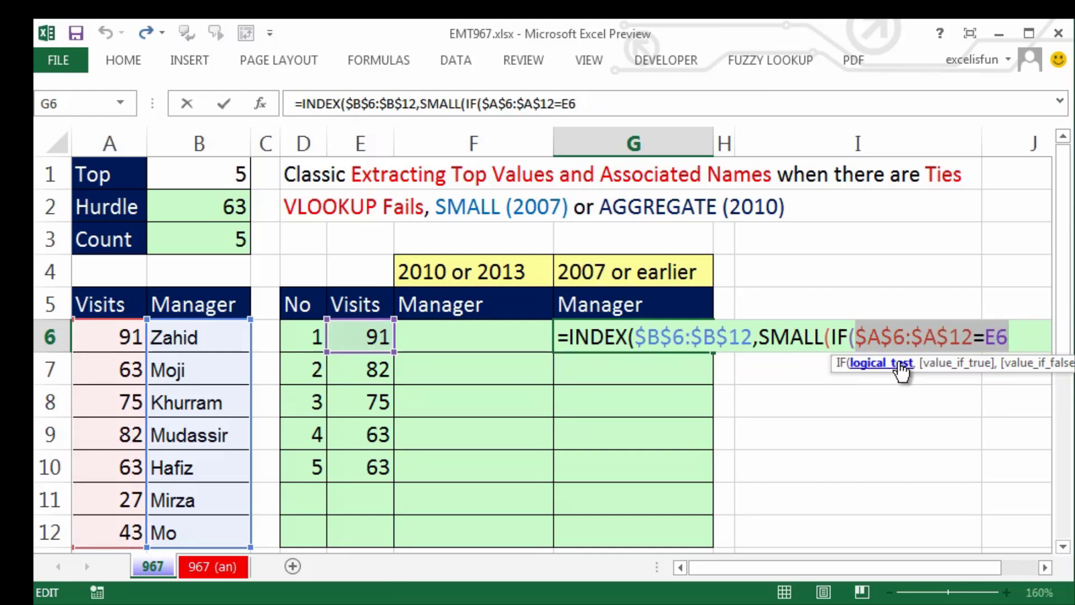
click(1010, 332)
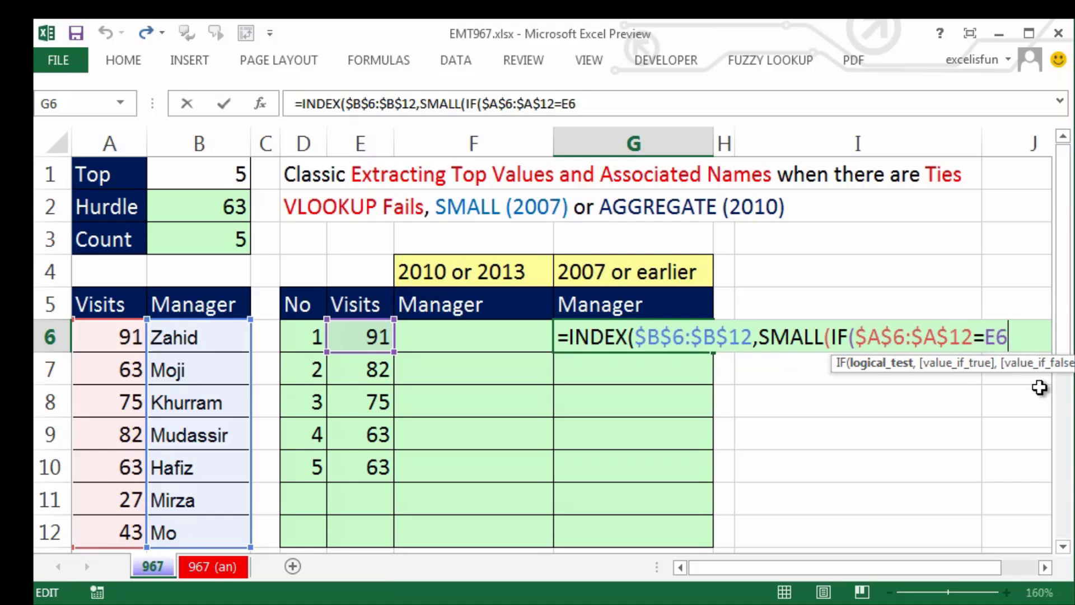
- Begin IF's value_if_true argument with ROW($A$6:$A$12)
text(,)
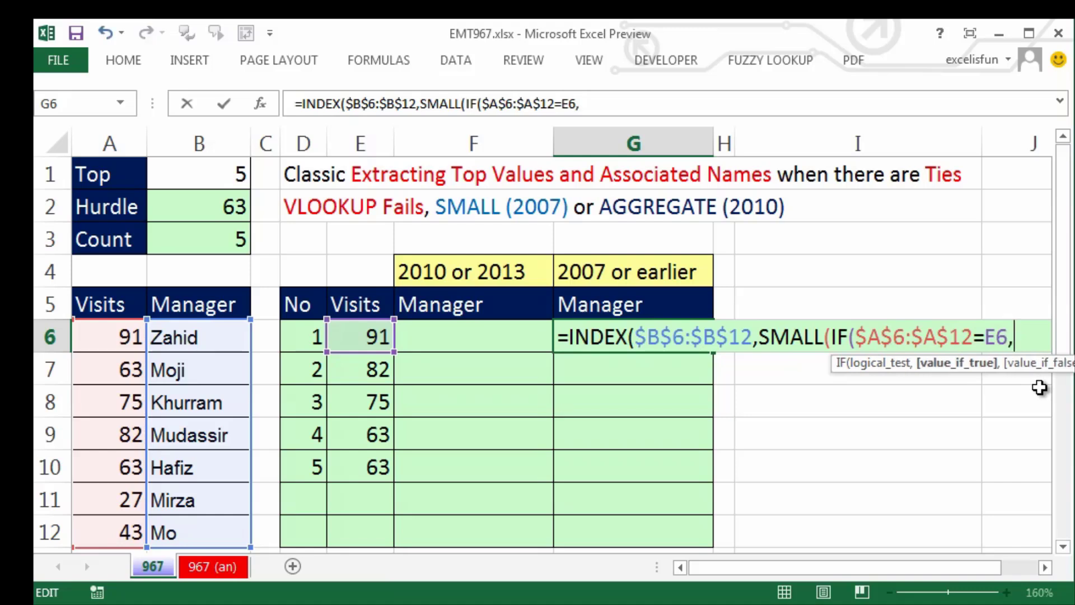
text(row()
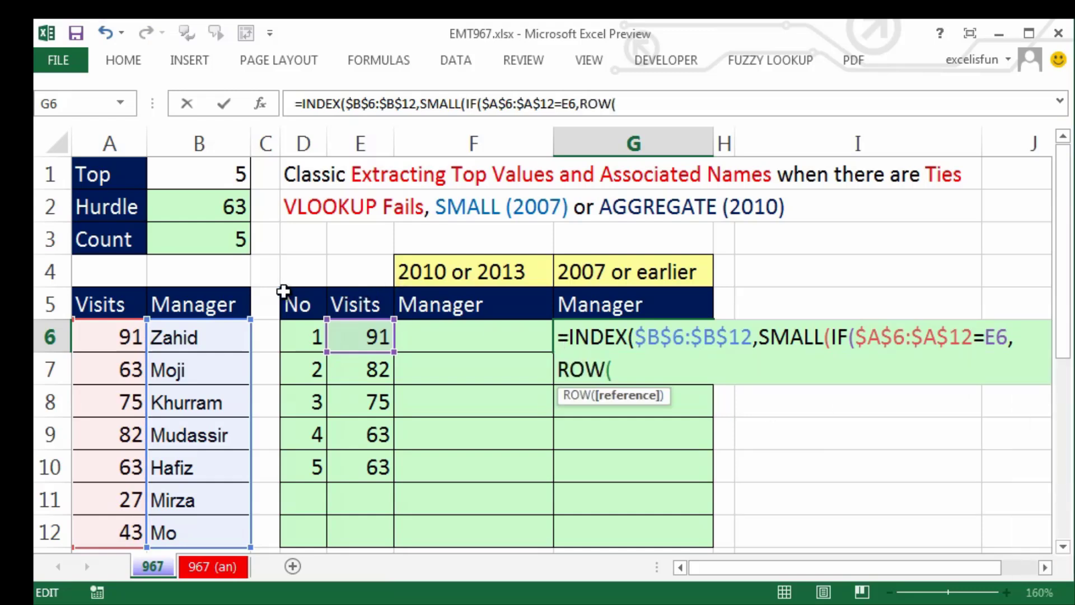
drag(114, 336, 133, 537)
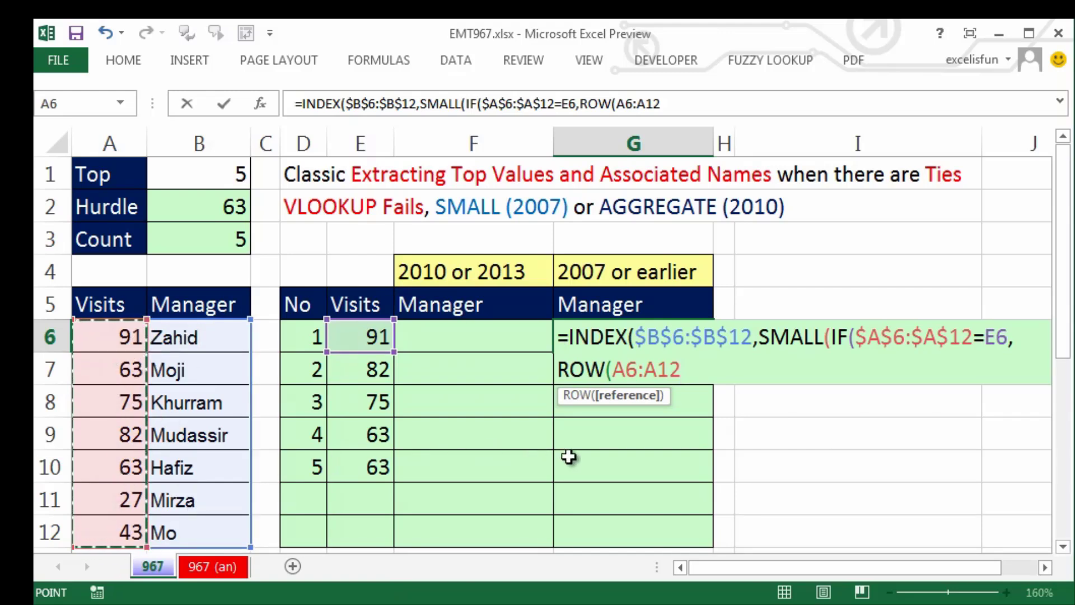
key(F4)
text())
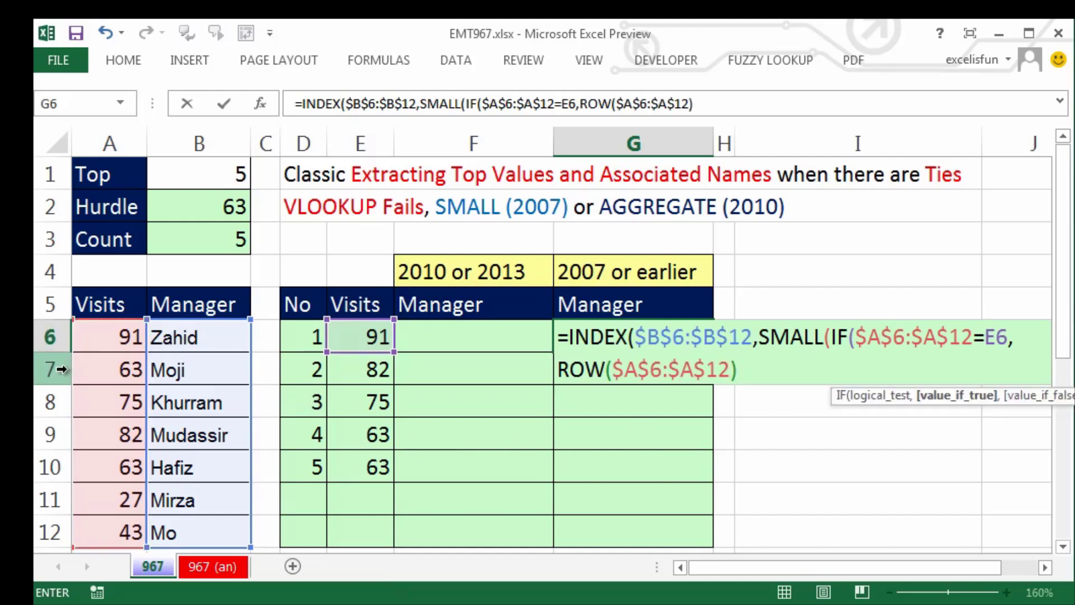
- Turn the row numbers into relative positions by appending -ROW($A$6)+1 to the value_if_true argument
text(-)
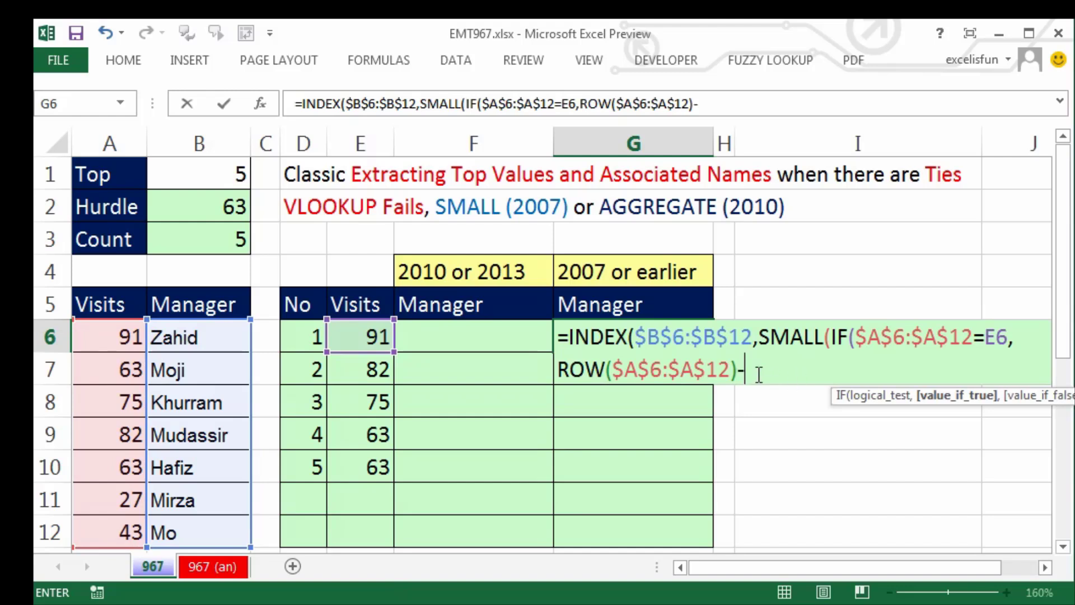
text(row)
key(Tab)
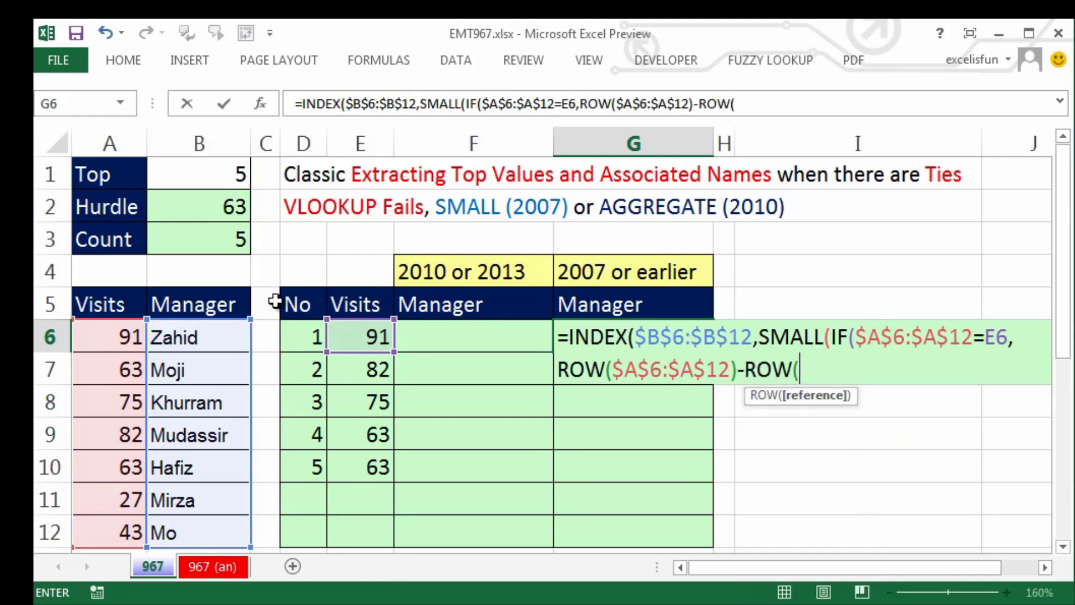
click(90, 337)
key(F4)
text())
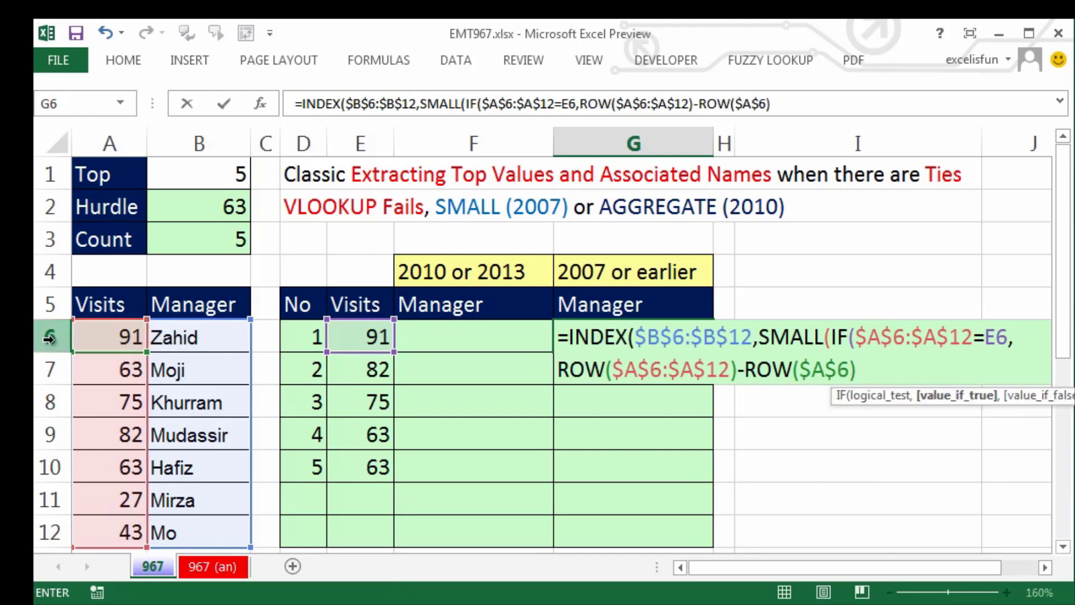
text(+1)
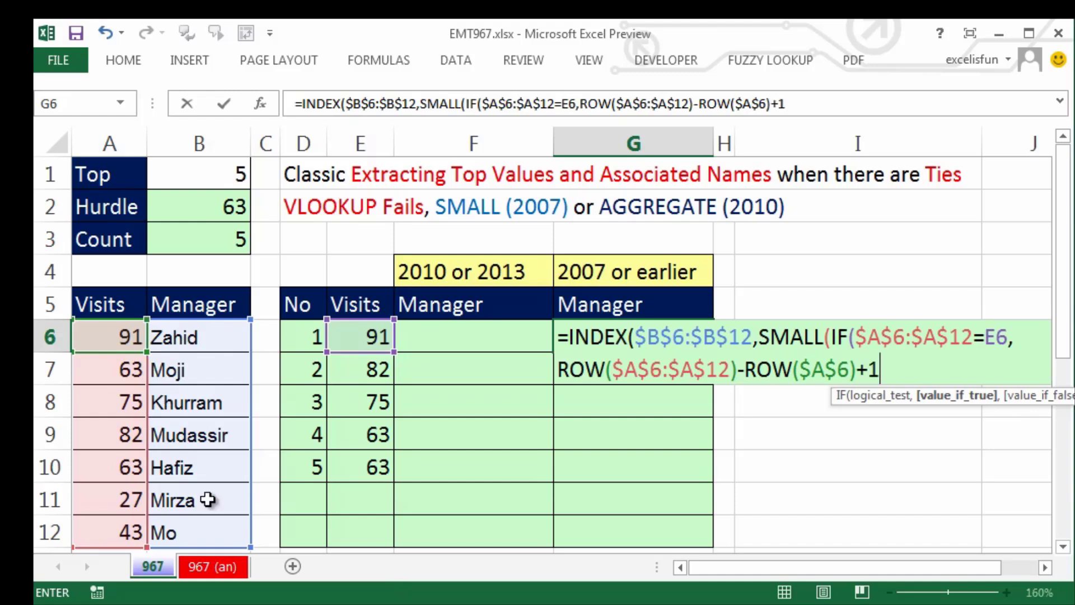
- Evaluate ROW($A$6:$A$12)-ROW($A$6)+1 to inspect its array, and restore the original expression
drag(563, 371, 918, 359)
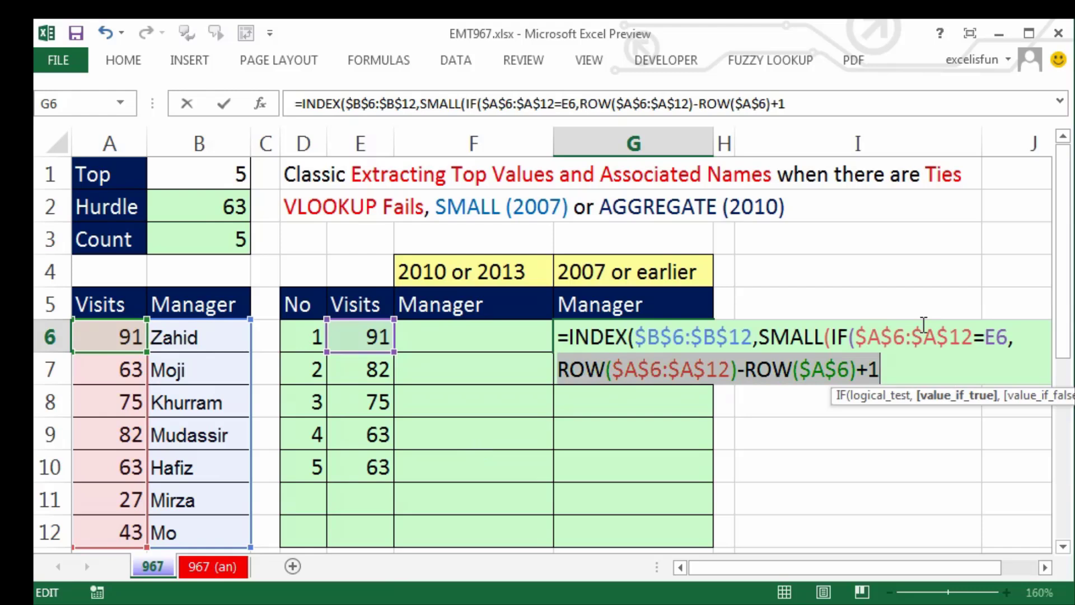
key(F9)
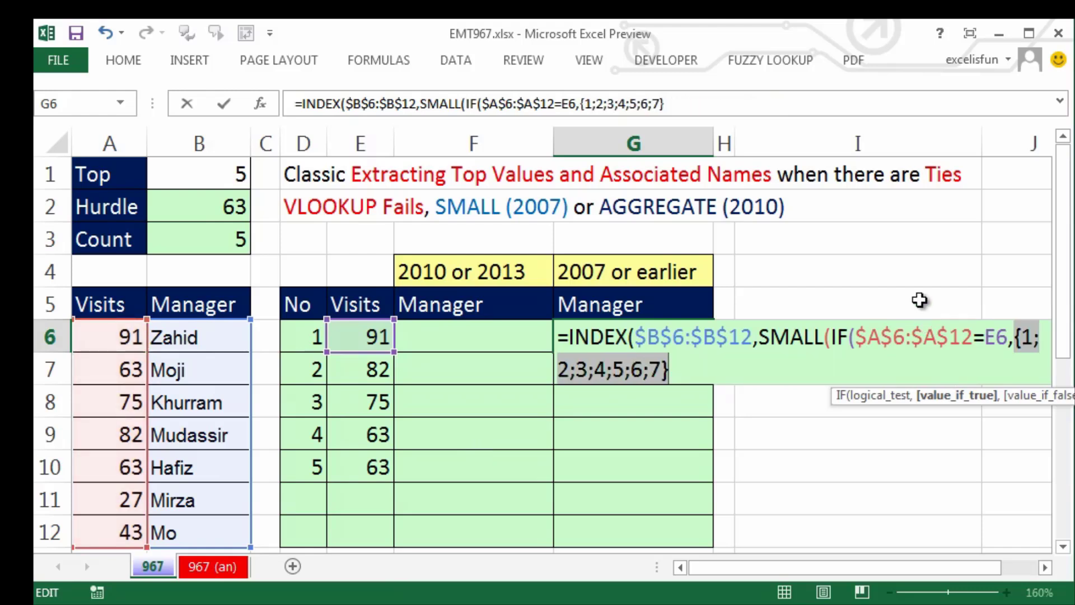
key(ctrl+z)
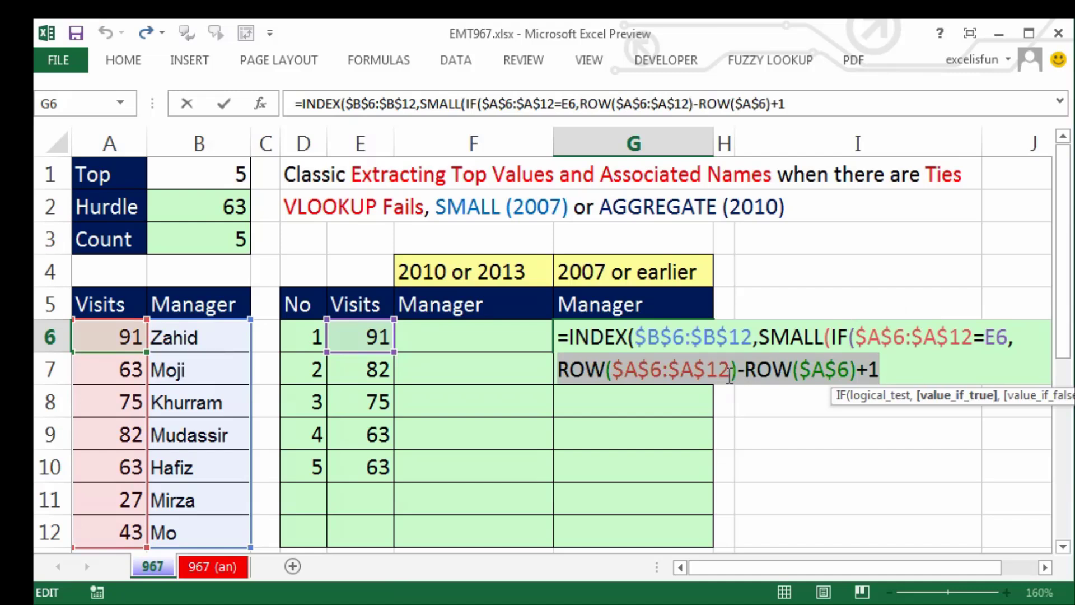
- Close the IF function without a value_if_false, evaluate the whole IF to inspect its array, and restore the expression
click(897, 367)
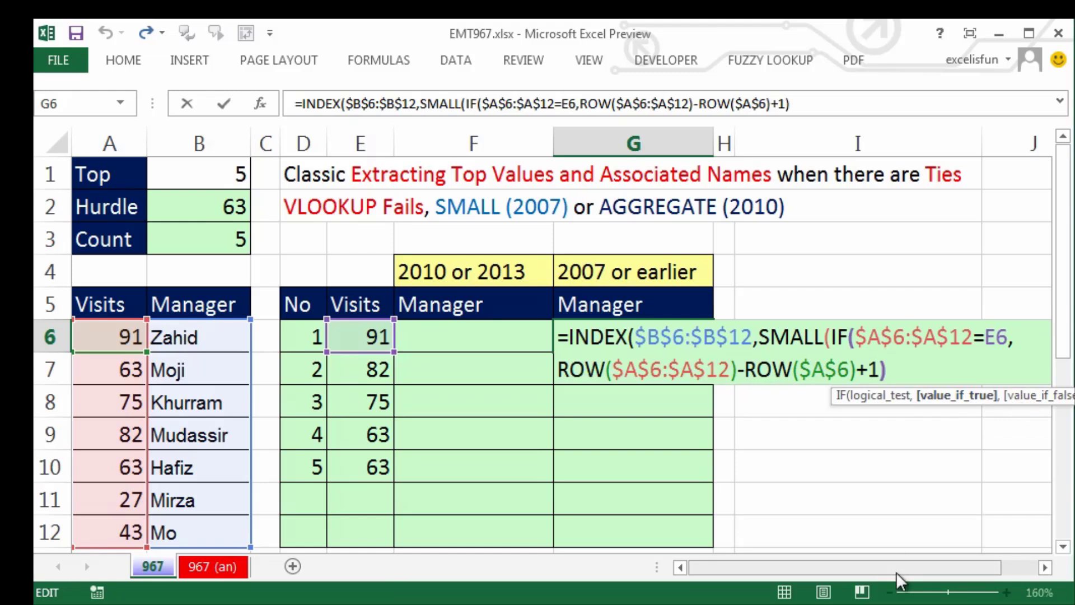
key(Right)
drag(941, 353, 831, 336)
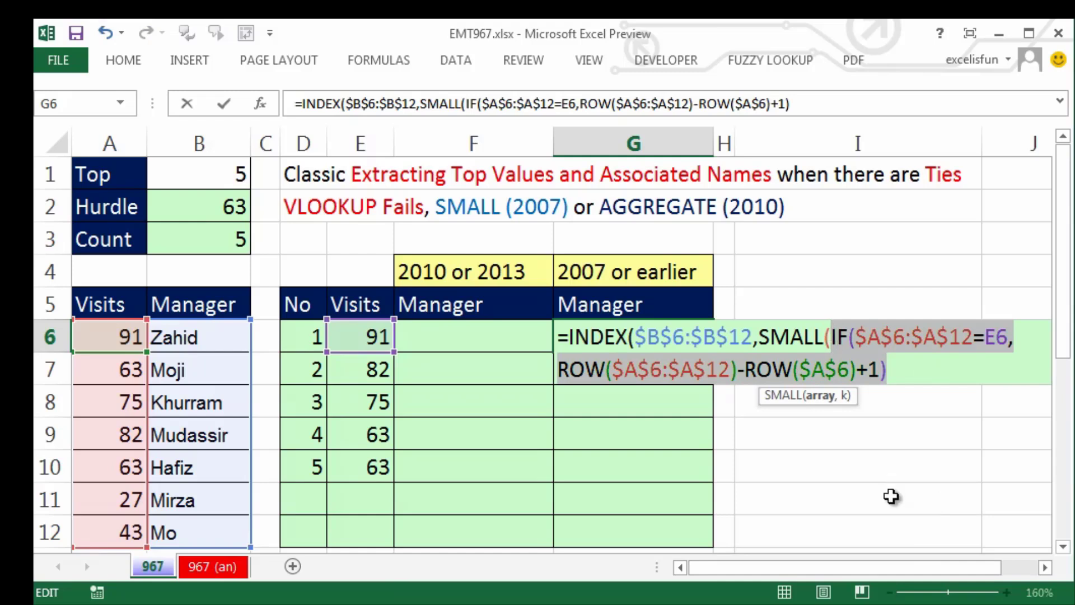
key(F9)
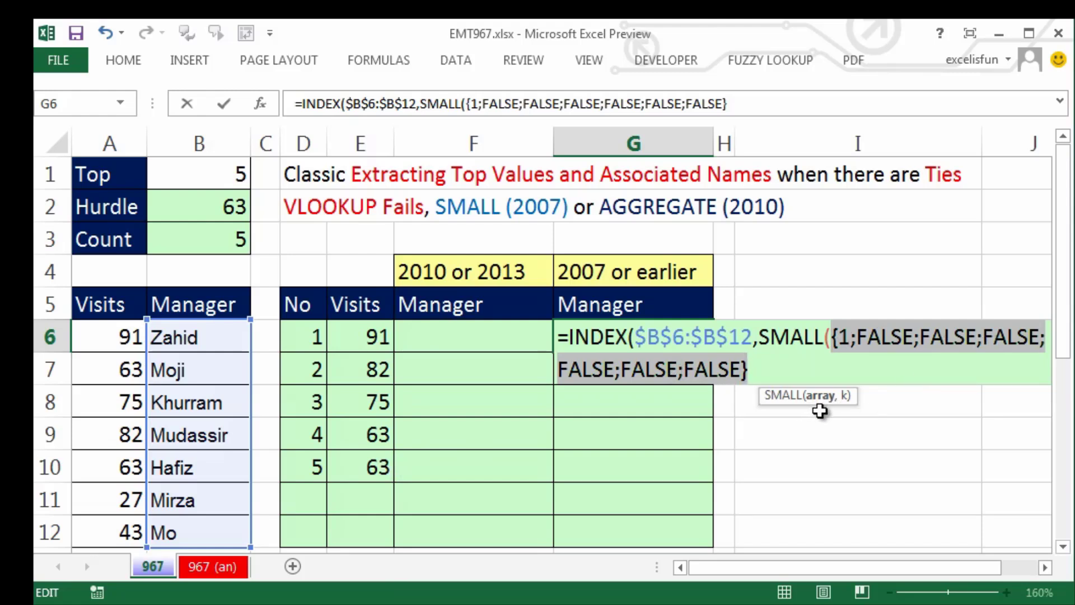
key(ctrl+z)
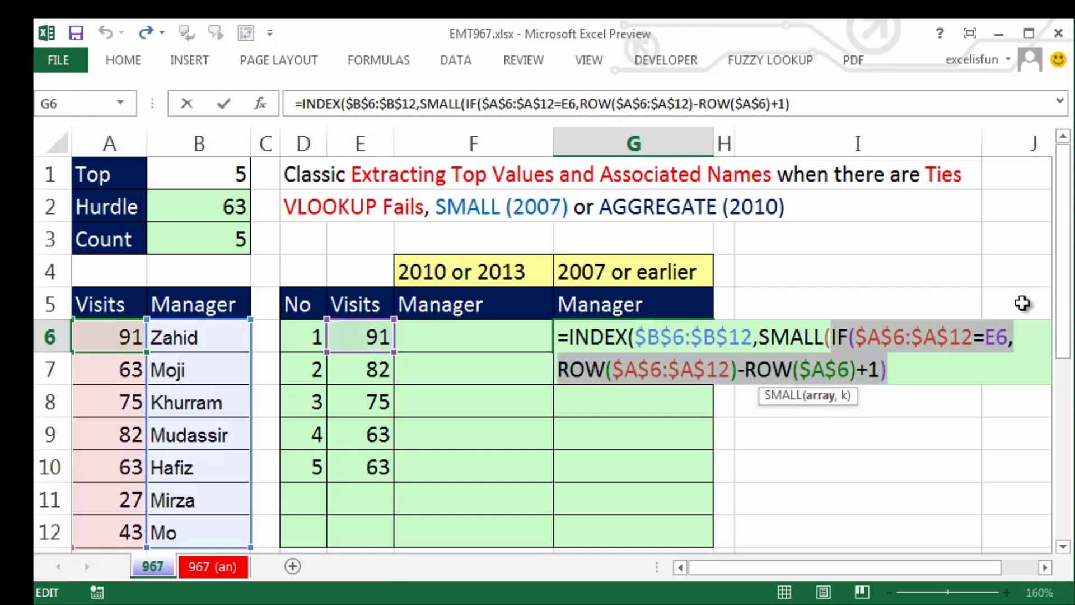
- Add COUNTIF(E6:E6,E6) as the k argument of SMALL in the G6 formula
click(898, 373)
text(,)
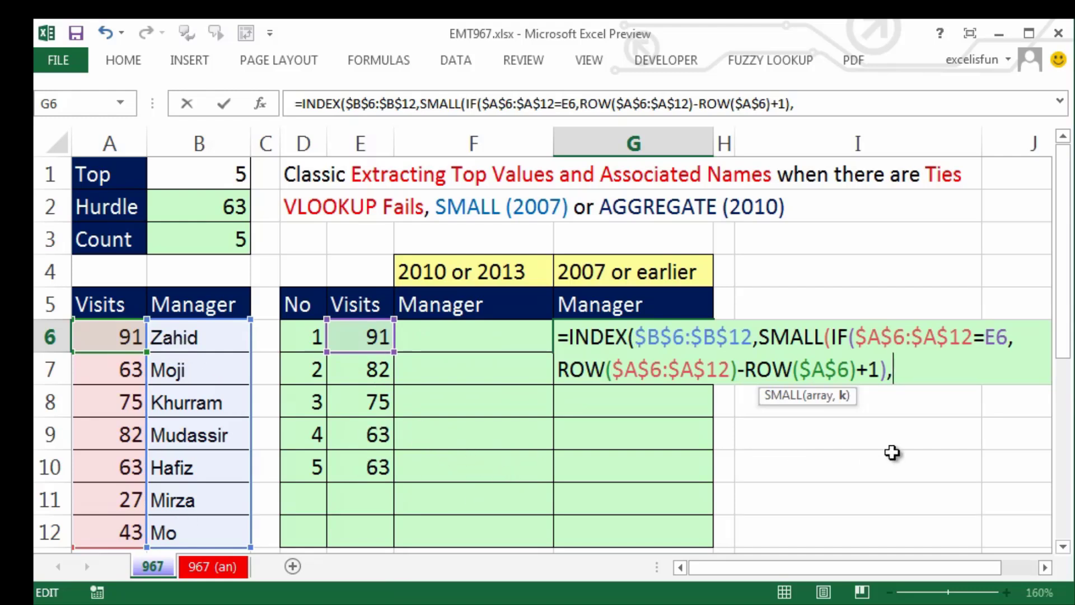
text(cou)
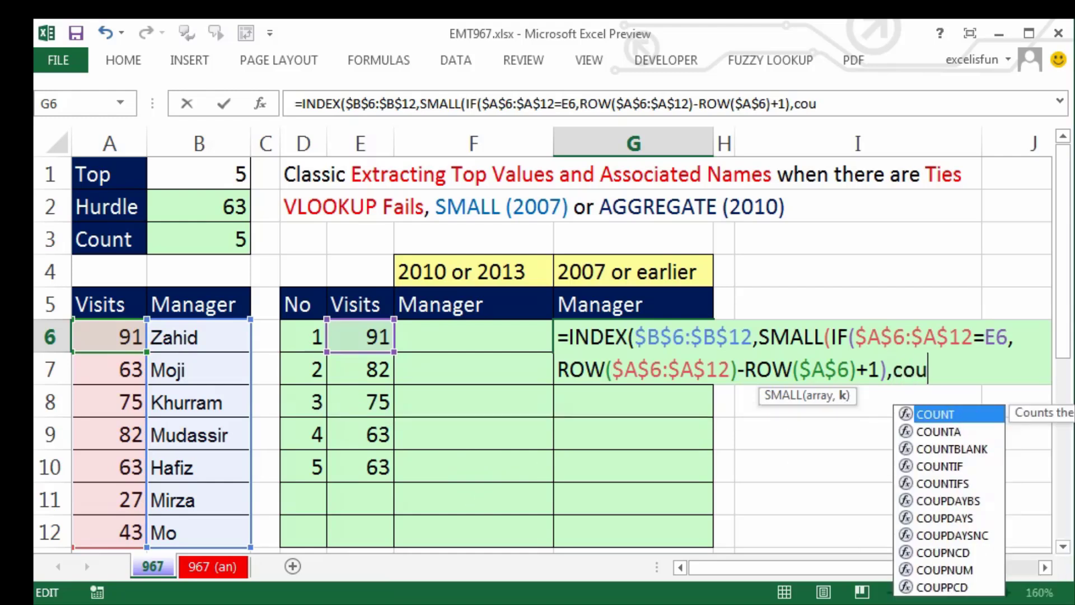
text(nti)
key(Tab)
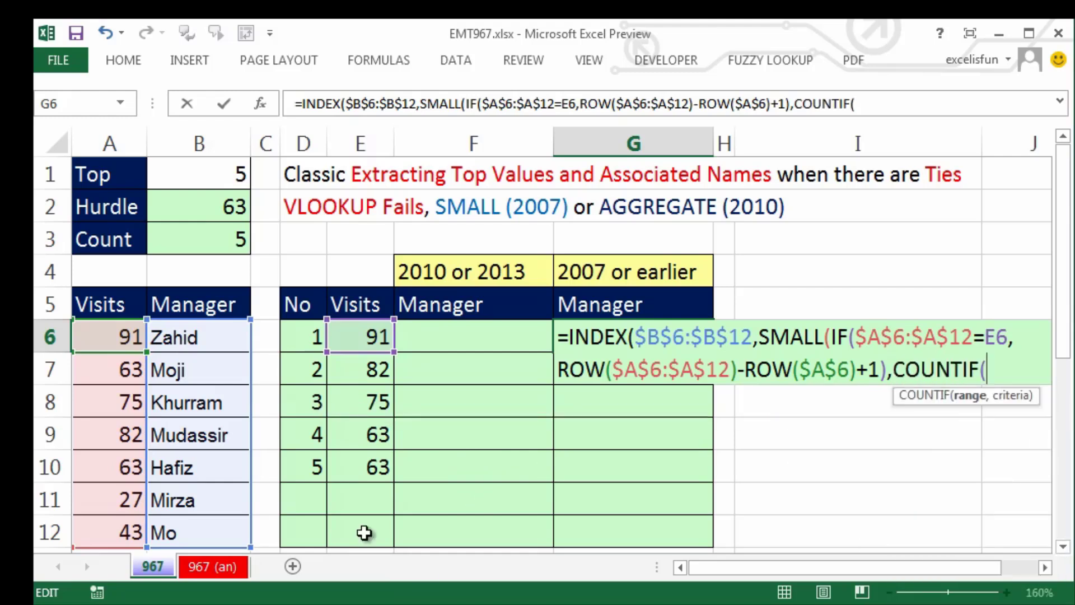
click(365, 334)
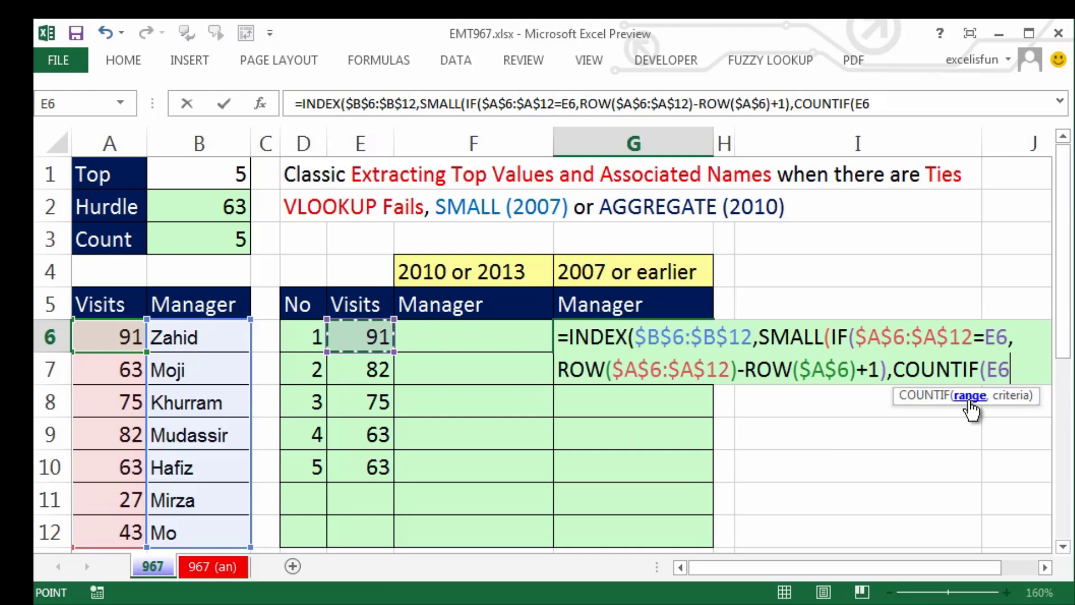
key(F8)
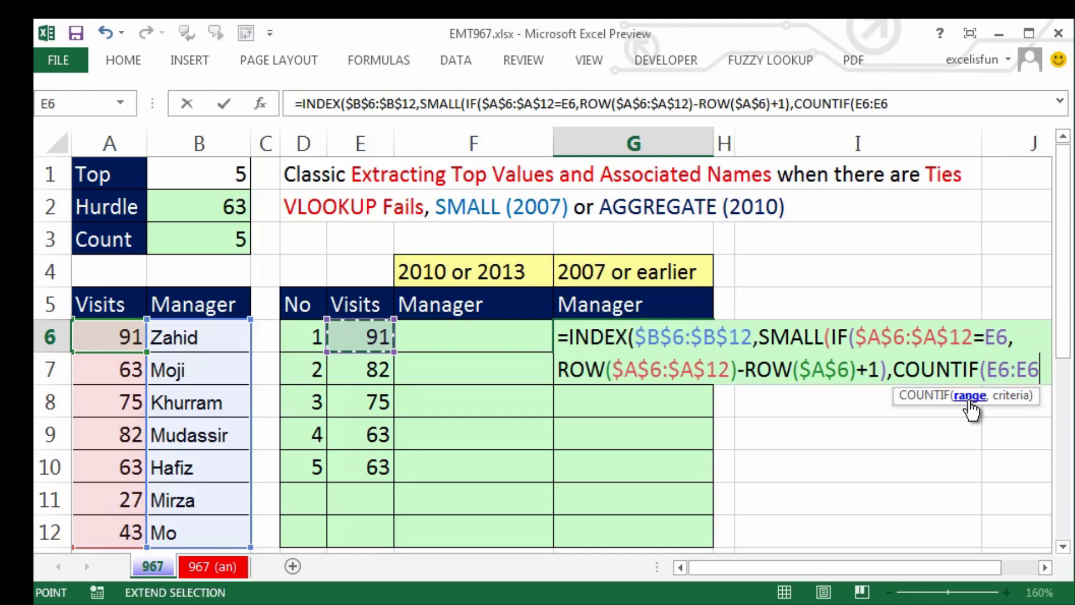
text(,)
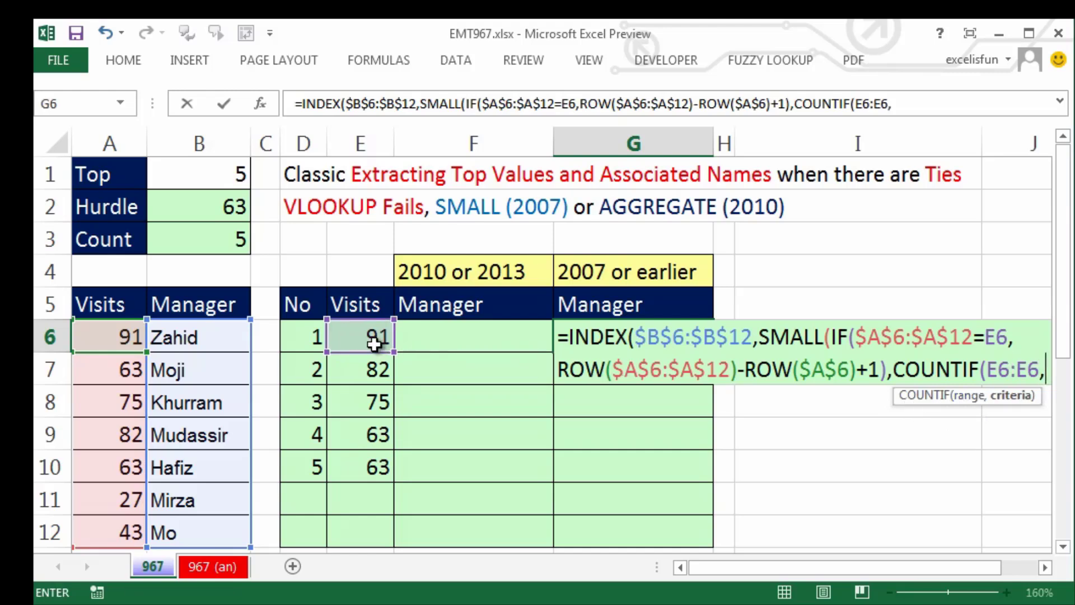
click(347, 335)
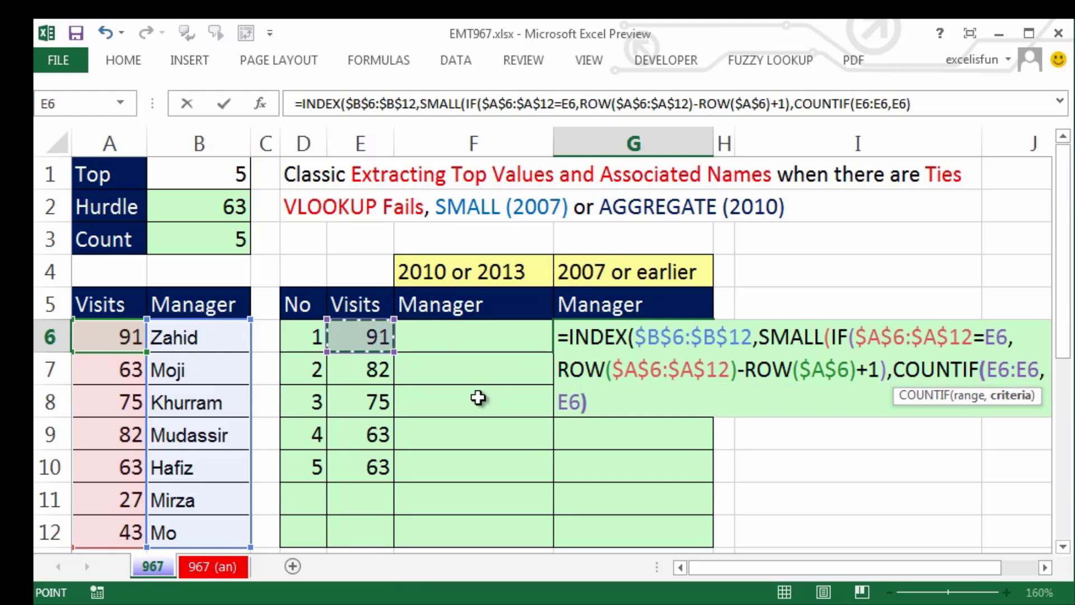
text())
- Lock the start of the COUNTIF range to make it $E$6:E6, and close the SMALL function
click(999, 370)
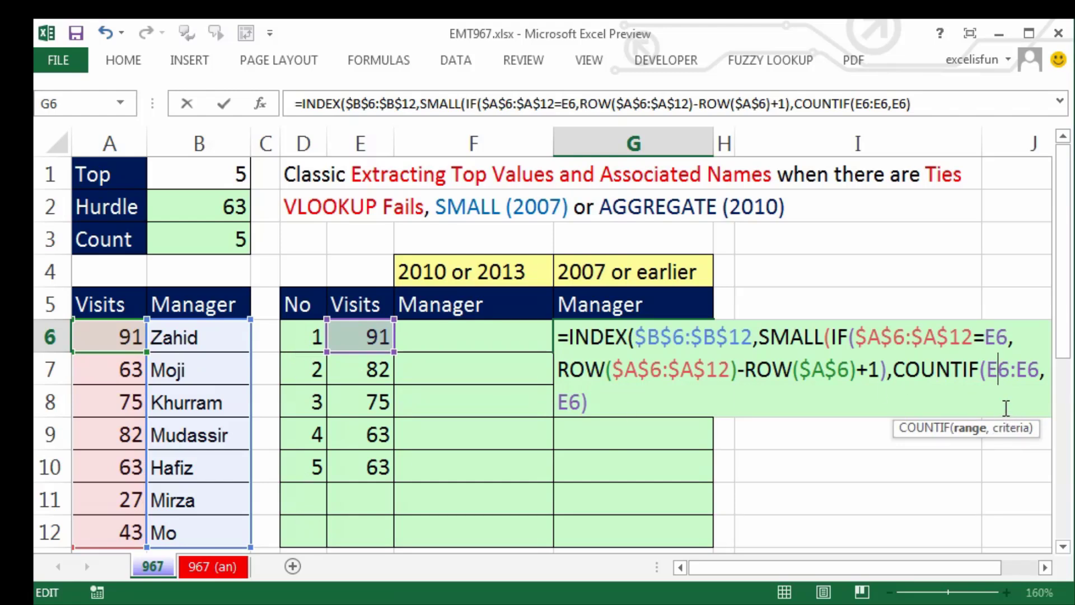
key(F4)
click(653, 395)
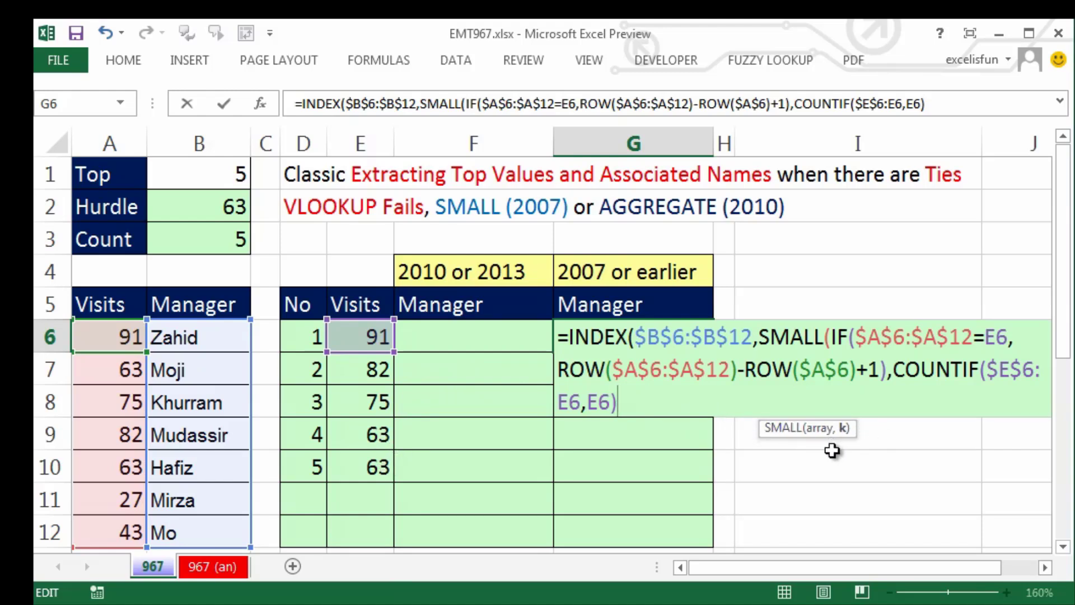
text())
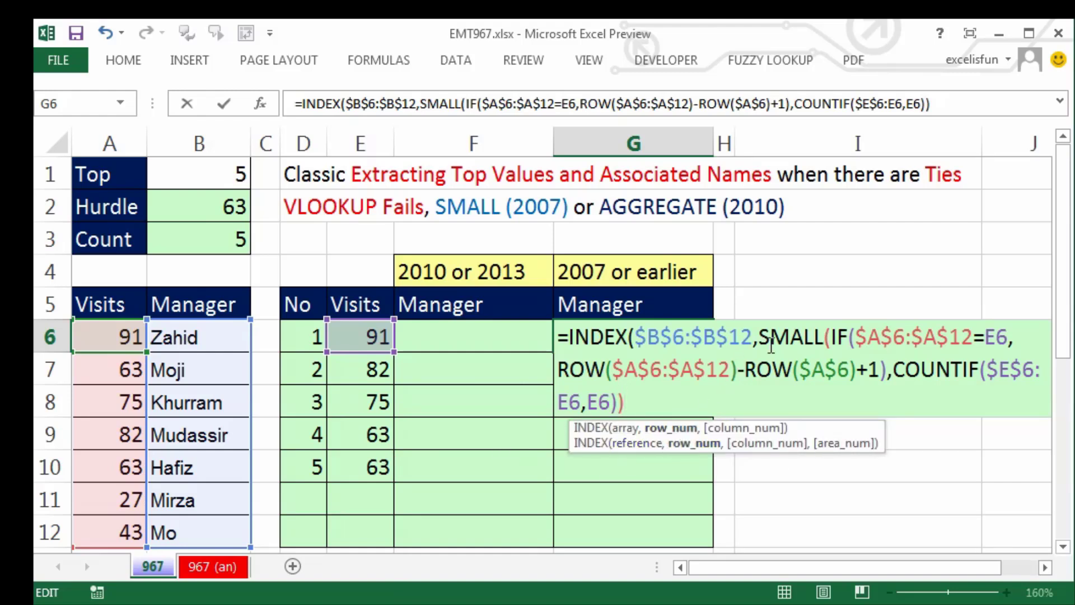
- Review SMALL as INDEX's row_num argument, then close INDEX, enter the G6 formula and fill it down through G12
drag(764, 334, 730, 458)
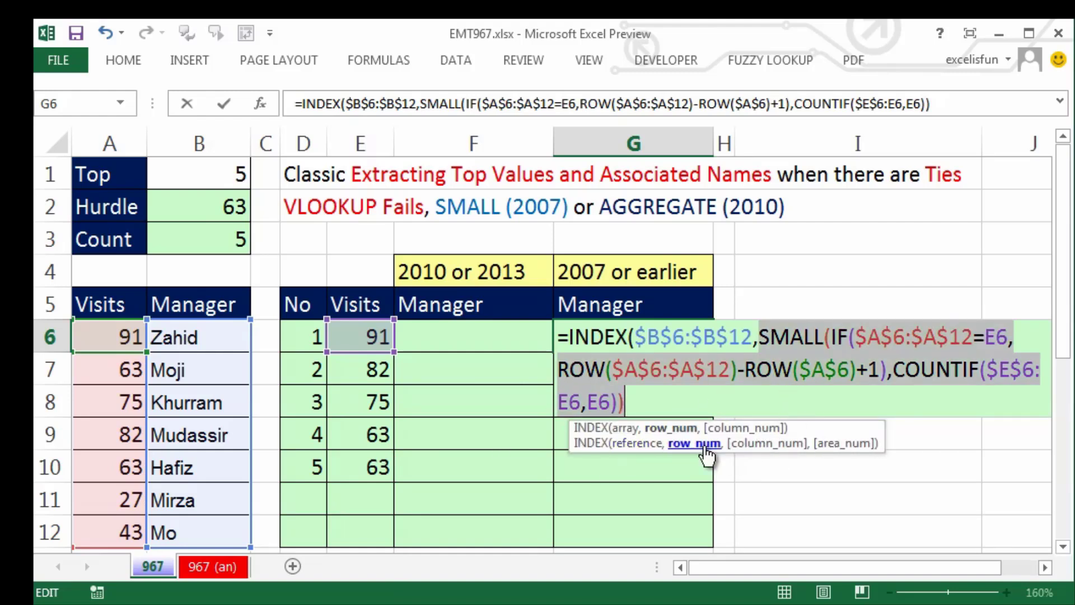
click(674, 409)
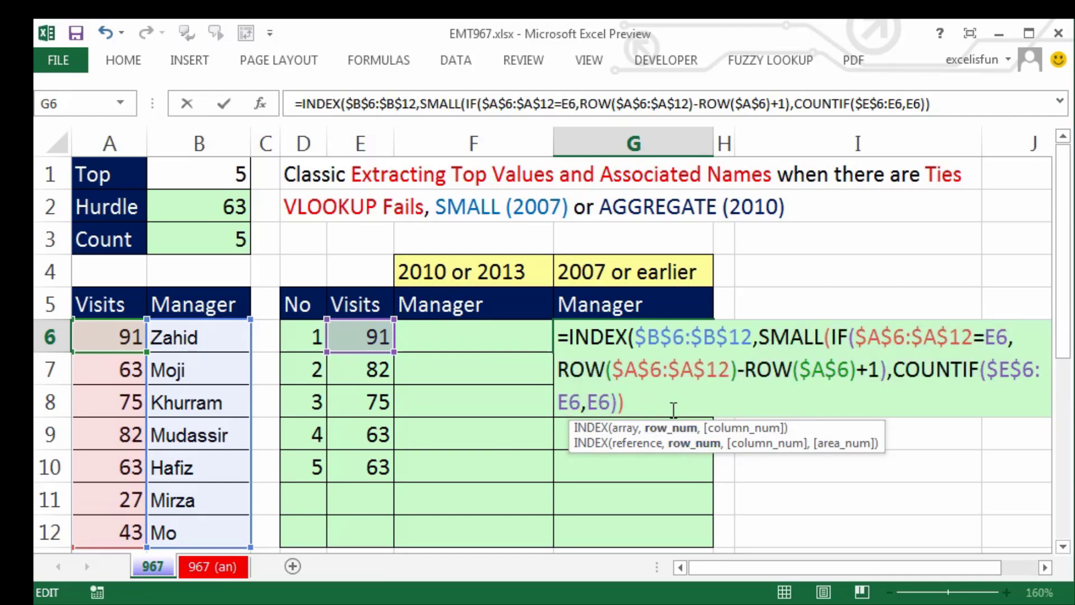
text())
key(ctrl+shift+Return)
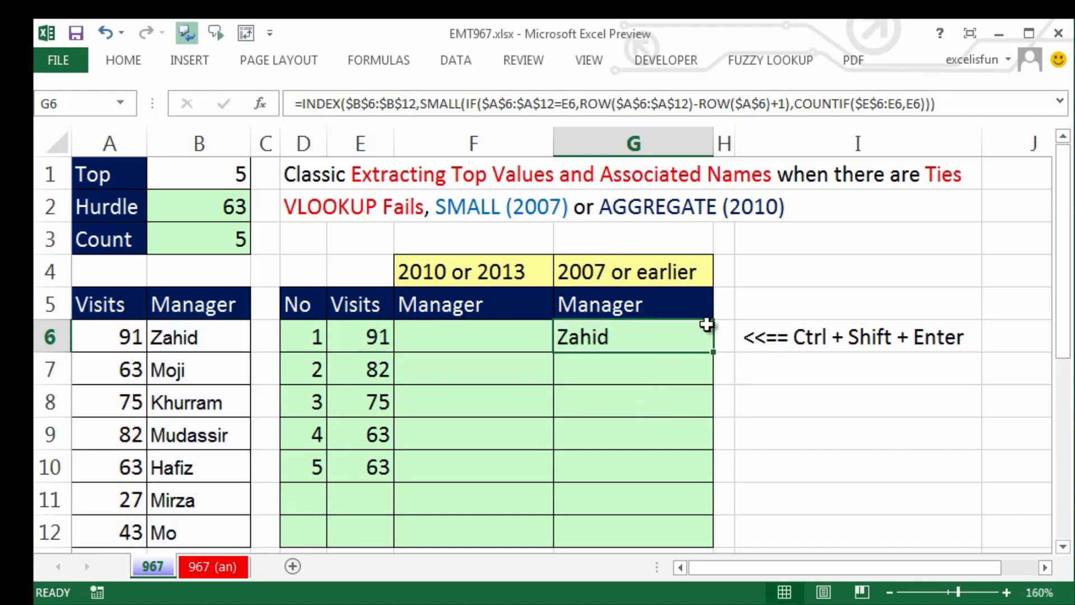
drag(713, 353, 709, 542)
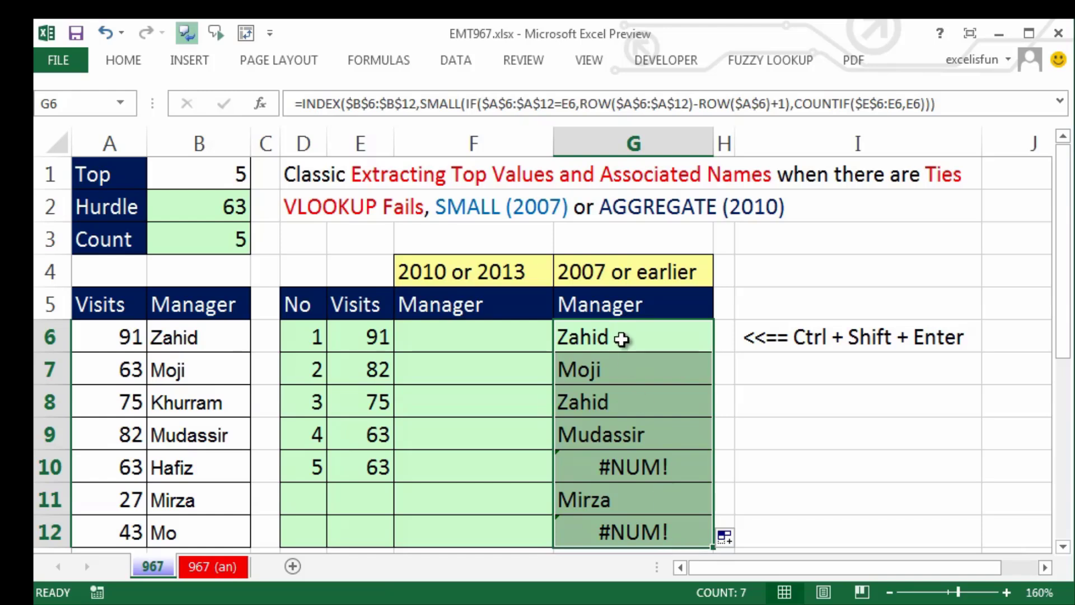
- Re-enter the G6 formula as an array formula and fill it down through G12
double_click(621, 339)
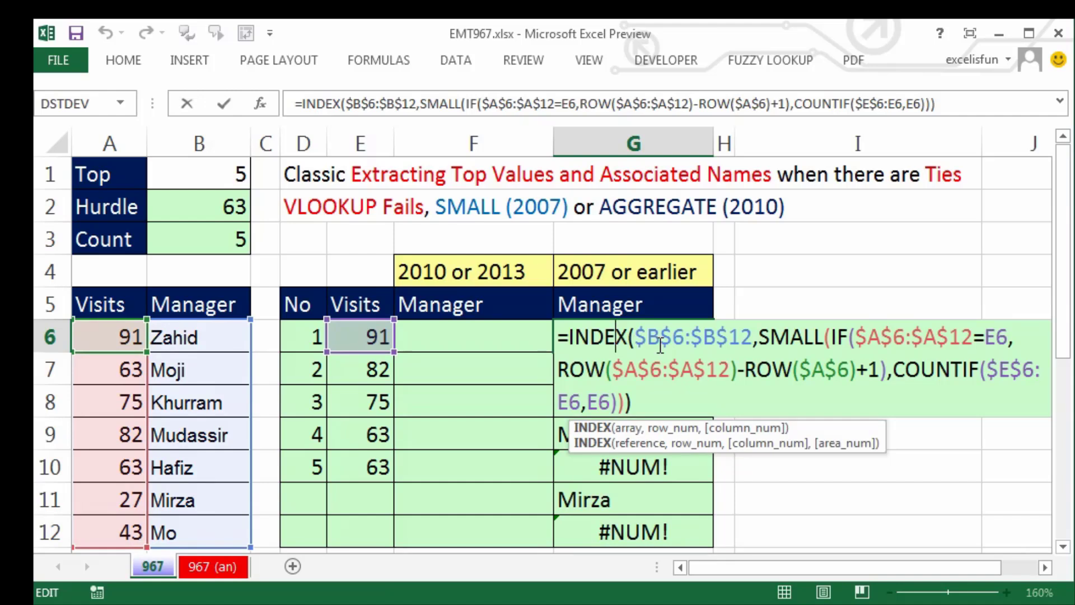
key(ctrl+shift+Return)
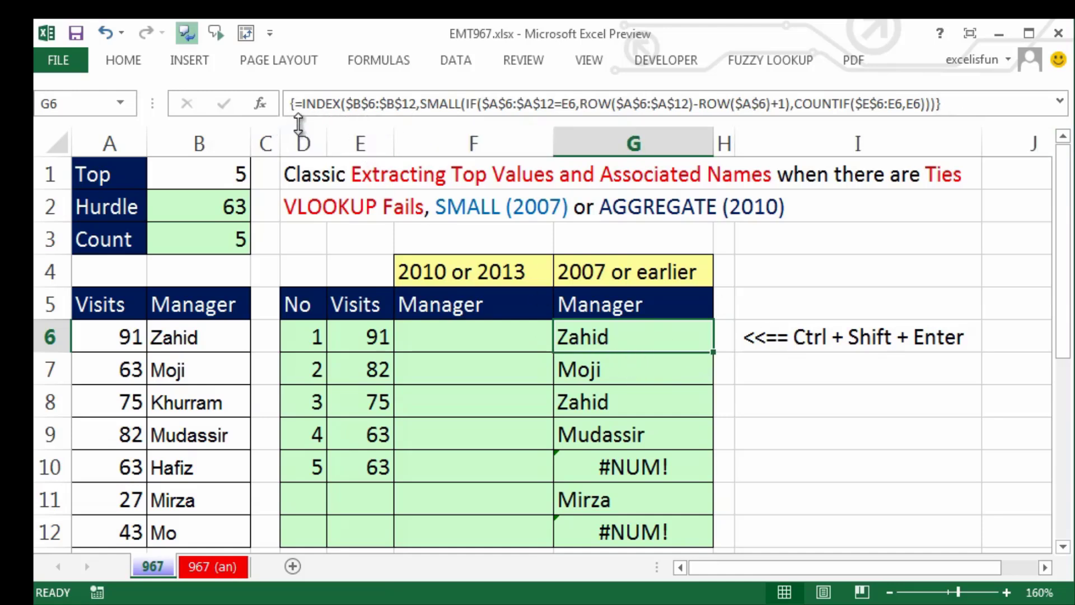
double_click(717, 351)
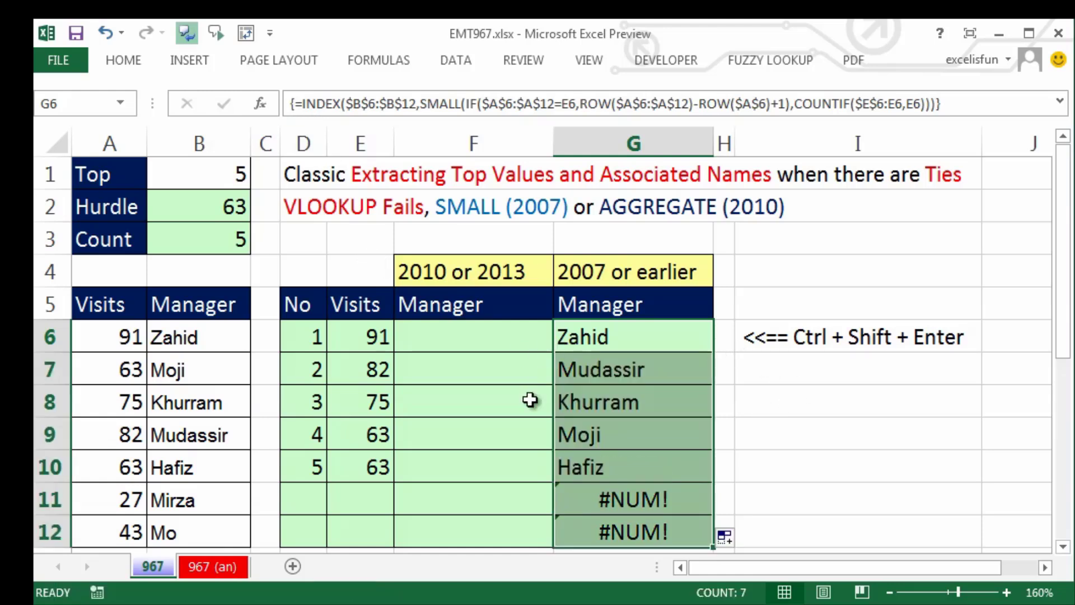
- Check the managers returned in G9 and G10 for the tied visits against source cells B7 and B10
click(599, 435)
click(602, 471)
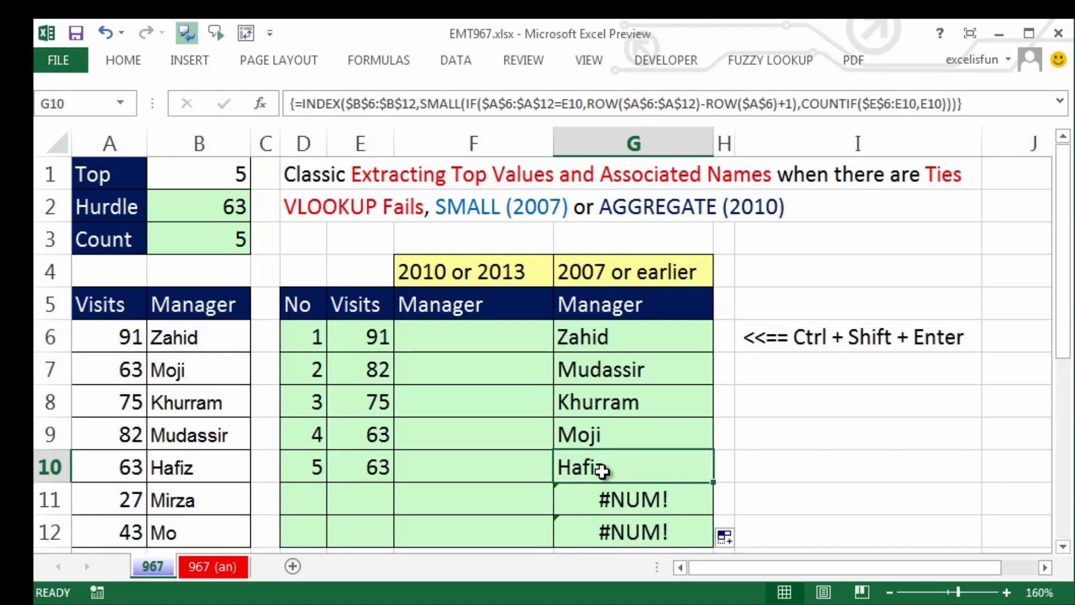
click(185, 368)
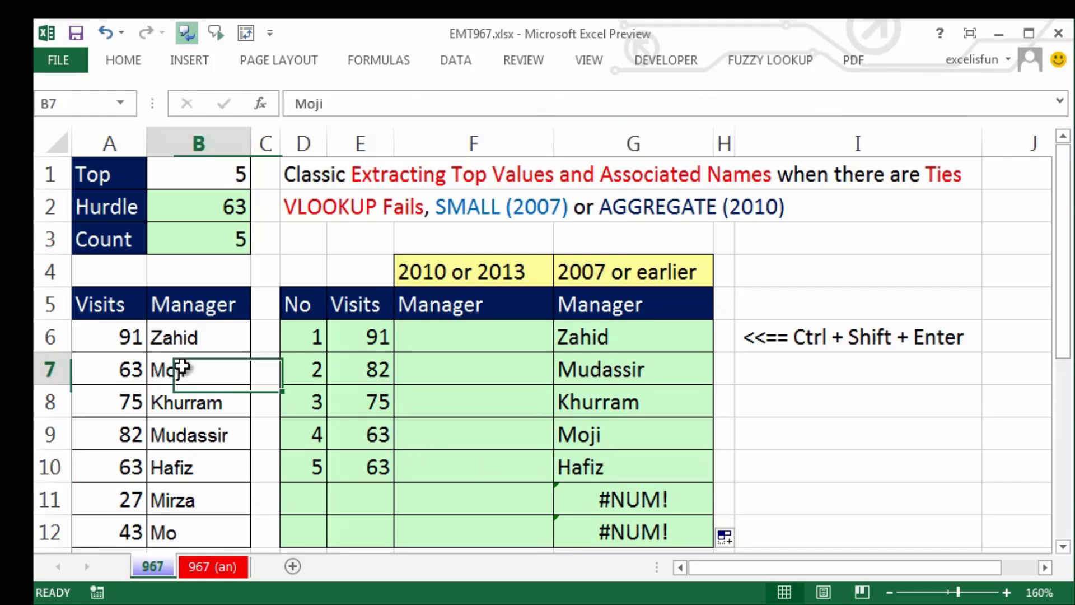
click(216, 467)
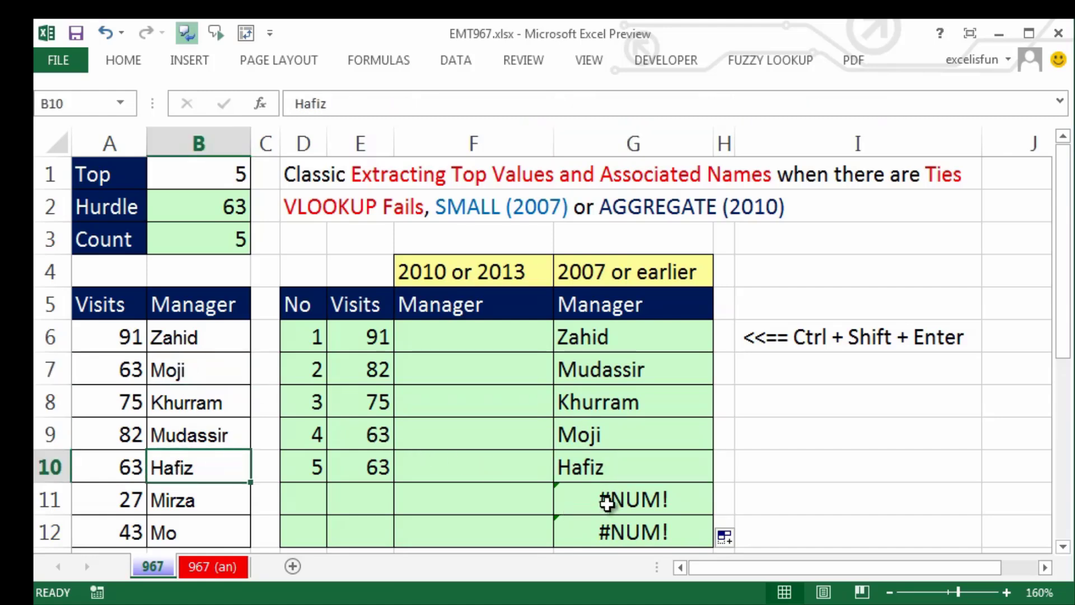
- Copy the =IF(D6="","", portion of the Visits formula in E6 and leave the cell without editing it
double_click(620, 339)
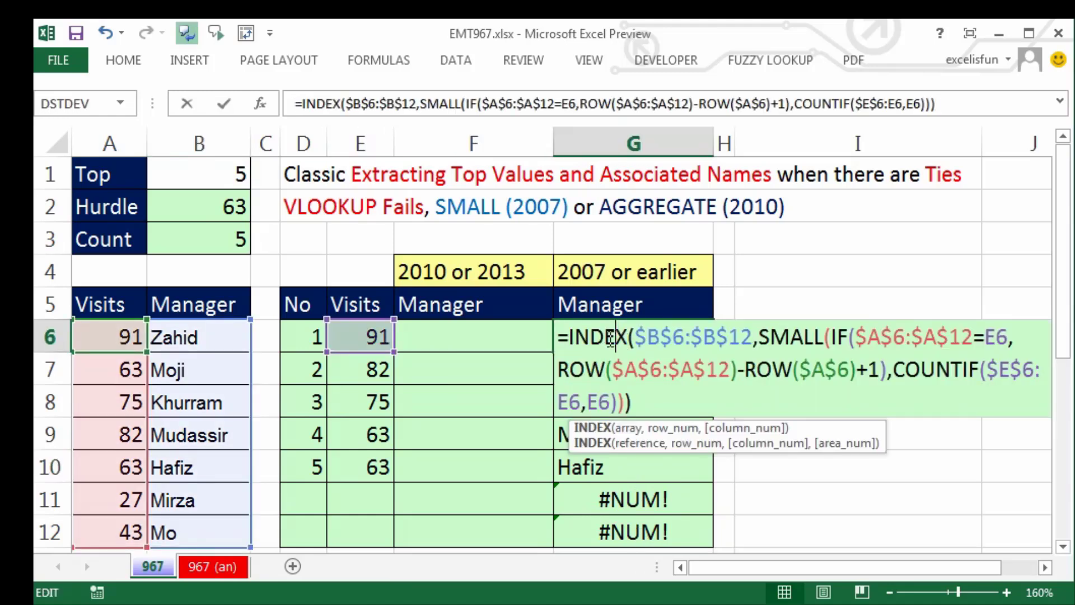
click(569, 338)
key(ctrl+shift+Return)
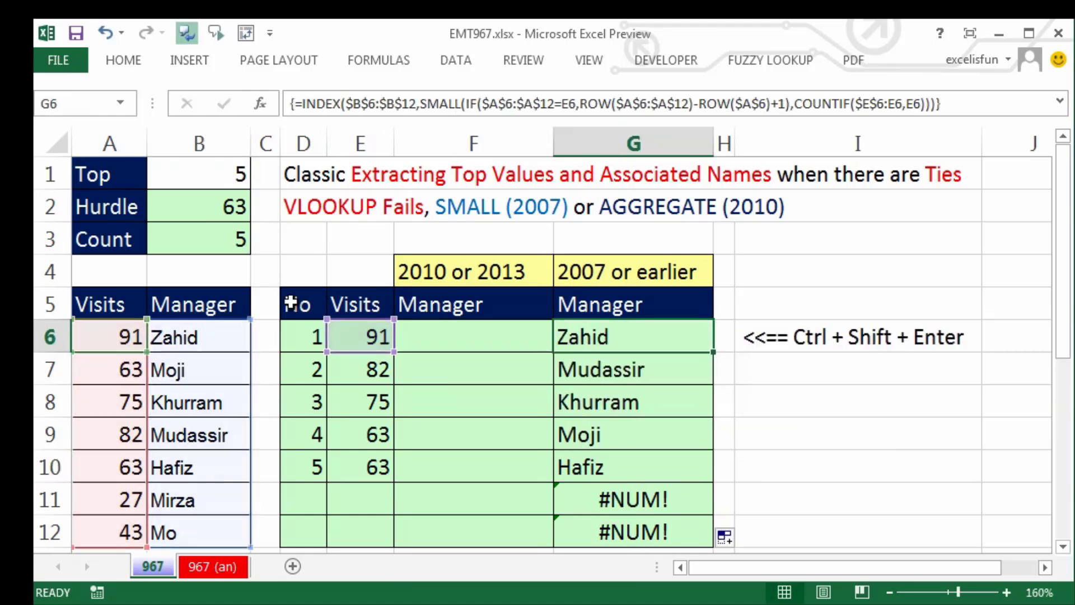
click(357, 342)
double_click(356, 343)
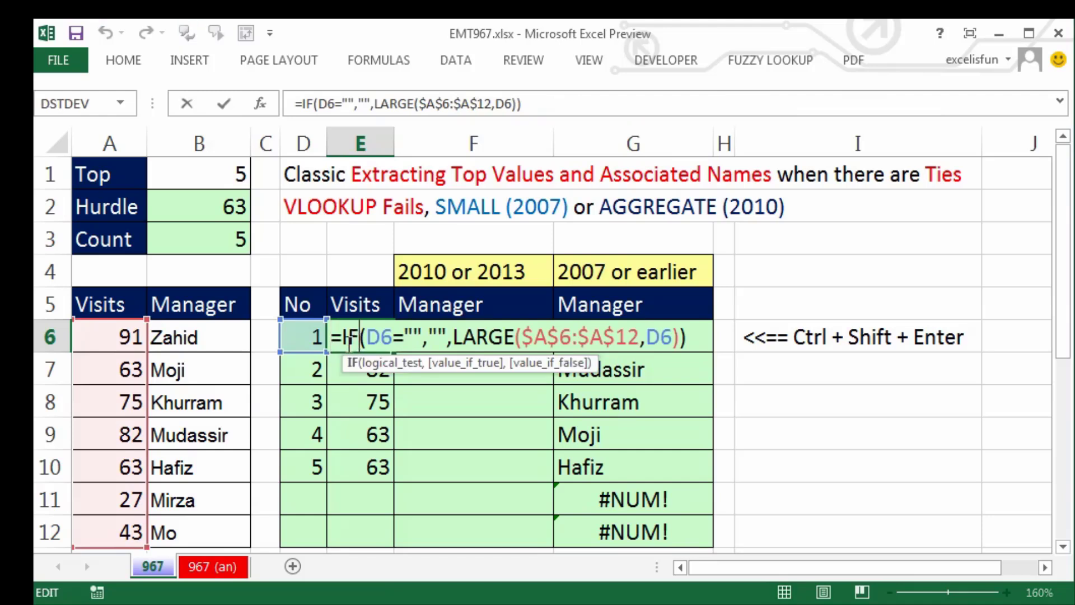
drag(332, 339, 456, 342)
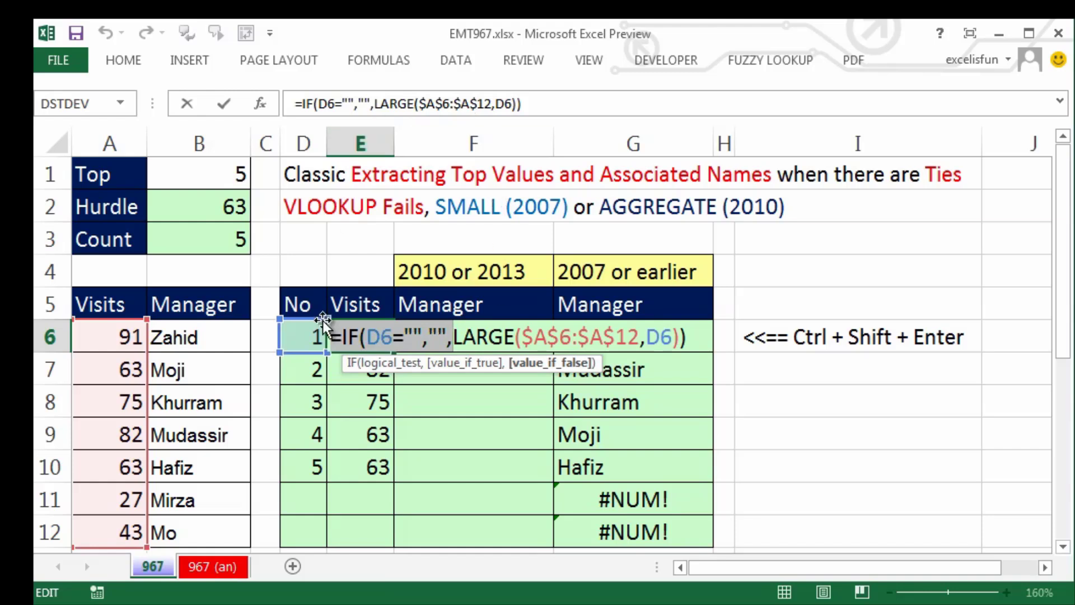
key(Escape)
- Insert IF(D6="","", in front of INDEX in the G6 formula, keeping only one leading equals sign
click(648, 336)
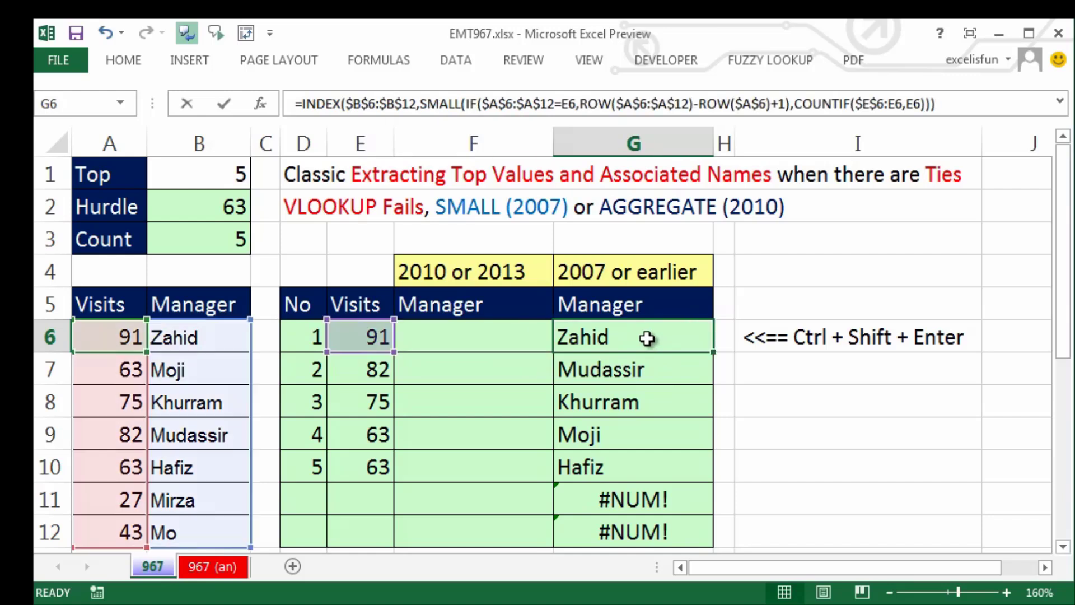
double_click(649, 336)
click(573, 338)
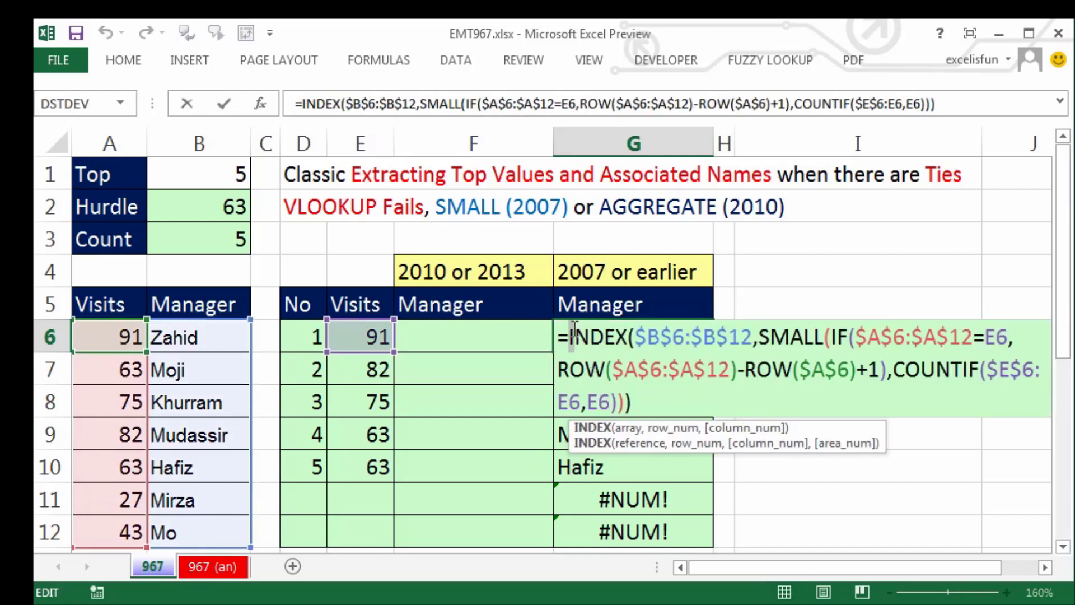
text(=IF(D6="","",)
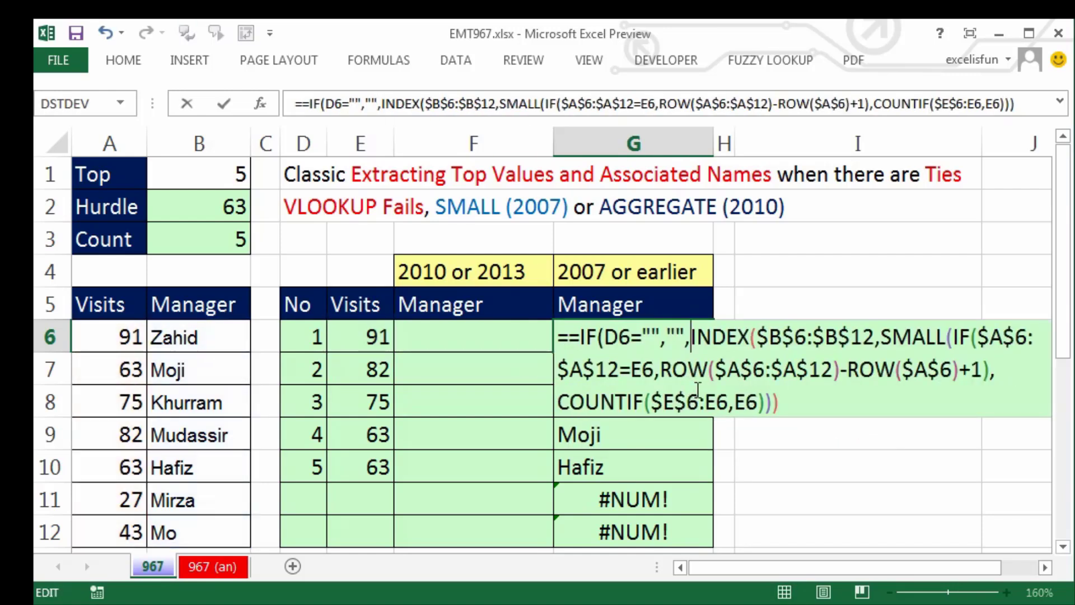
click(568, 337)
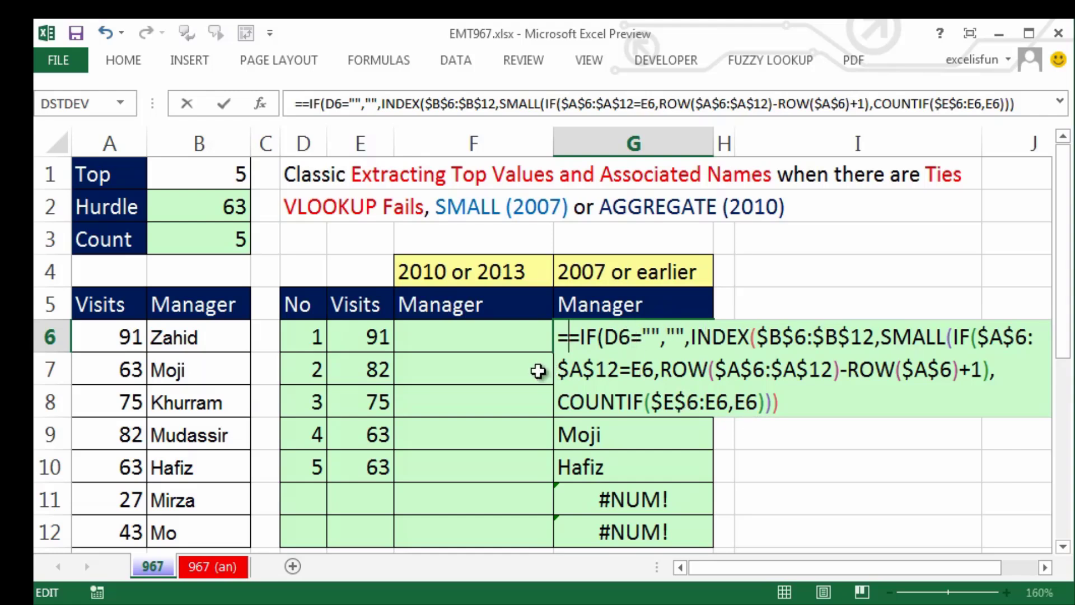
key(BackSpace)
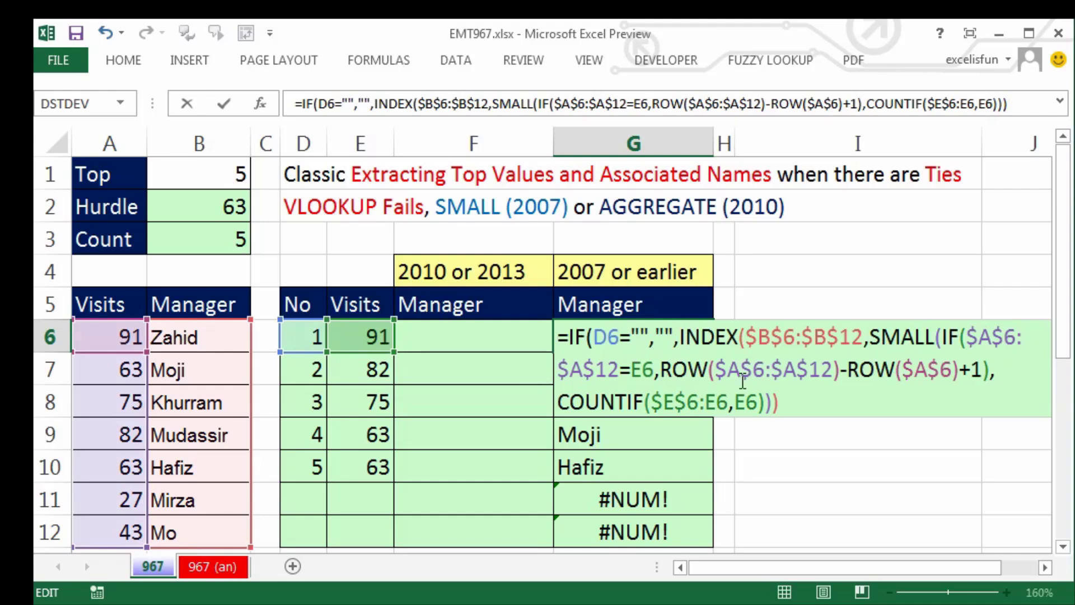
- Close the outer IF in G6, enter it as an array formula and fill it down through G12
click(822, 397)
text())
key(ctrl+shift+Return)
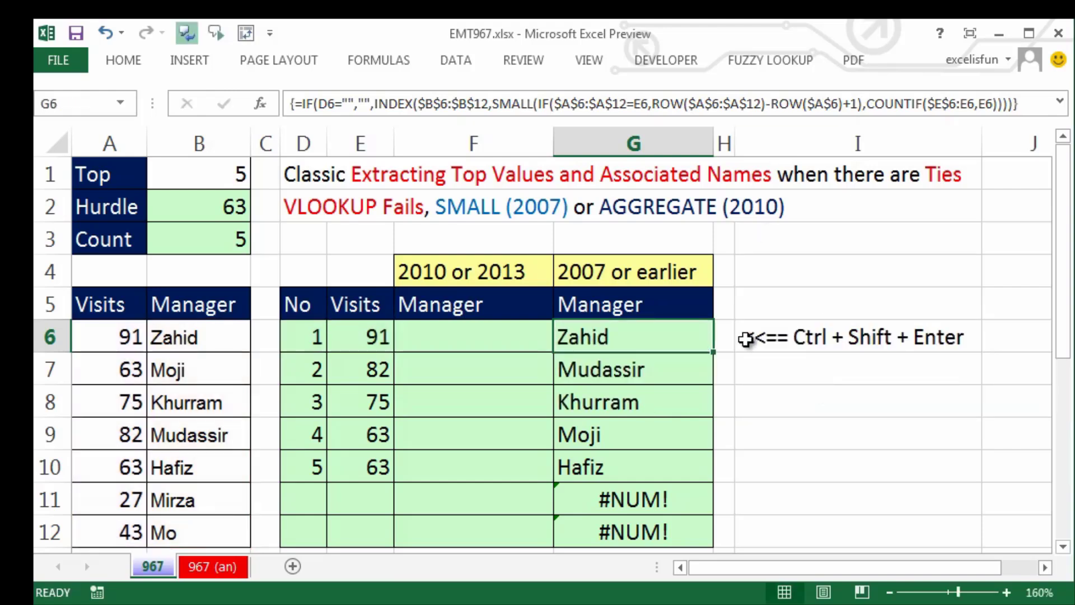
double_click(713, 351)
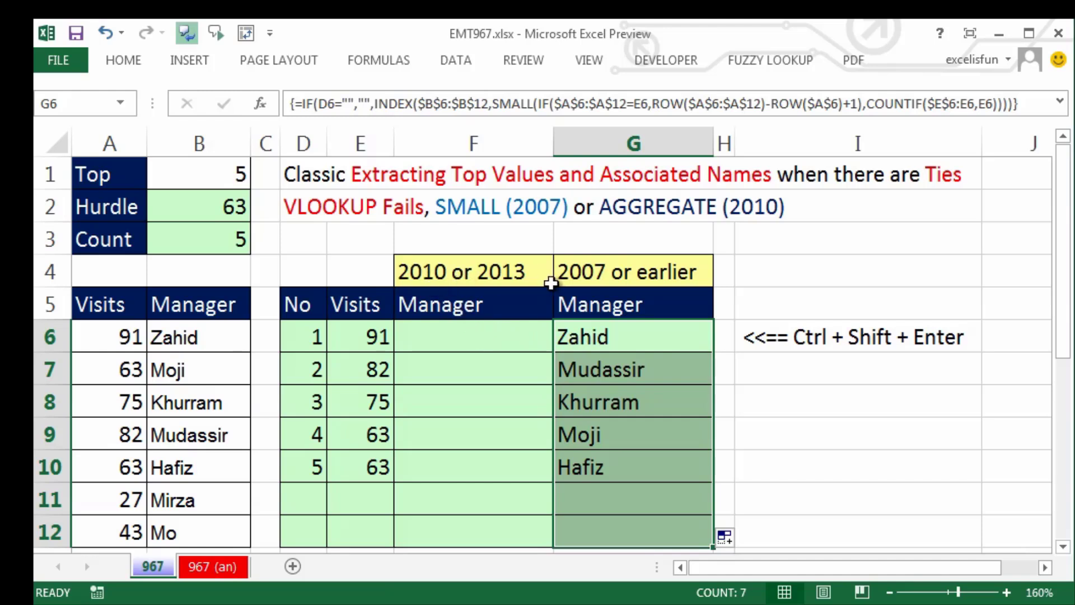
- Copy $A$6:$A$12=E6 from the G6 formula to bring up the Office Clipboard, and clear all its stored items
double_click(585, 335)
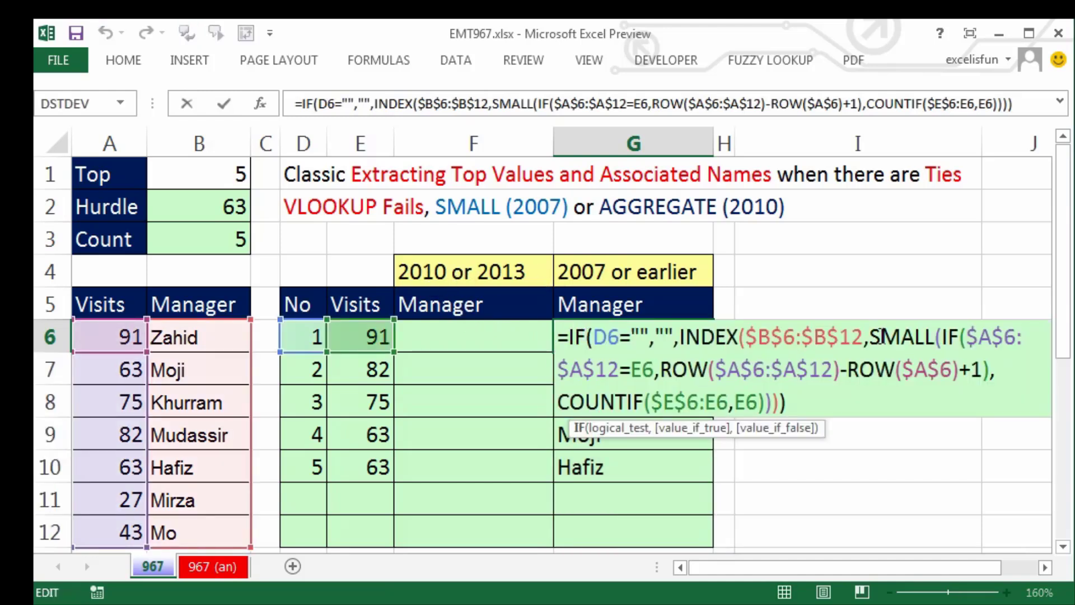
drag(971, 334, 654, 370)
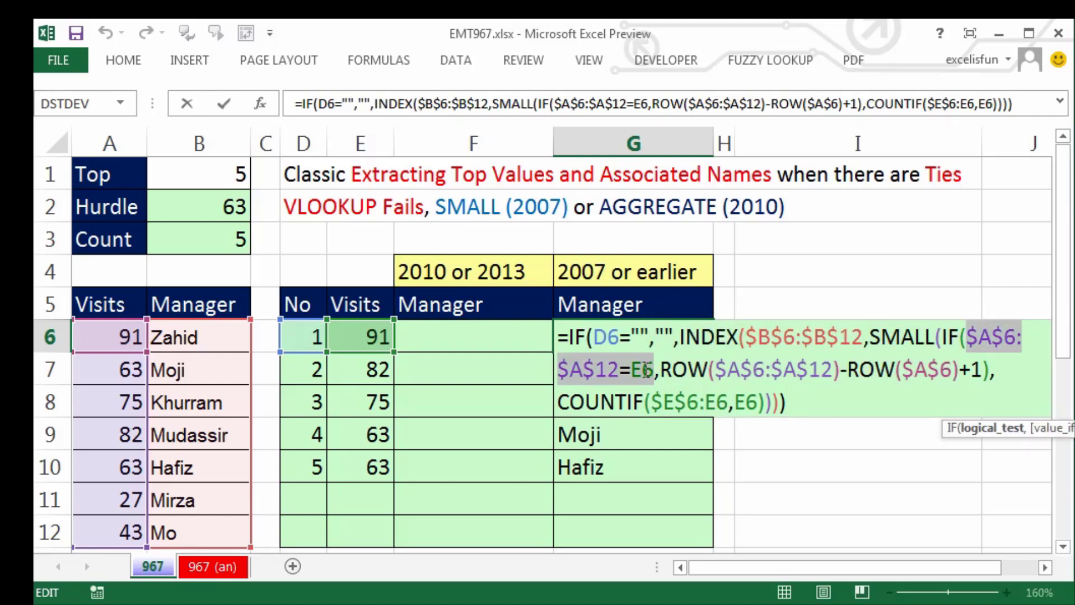
key(ctrl+c)
key(ctrl+c)
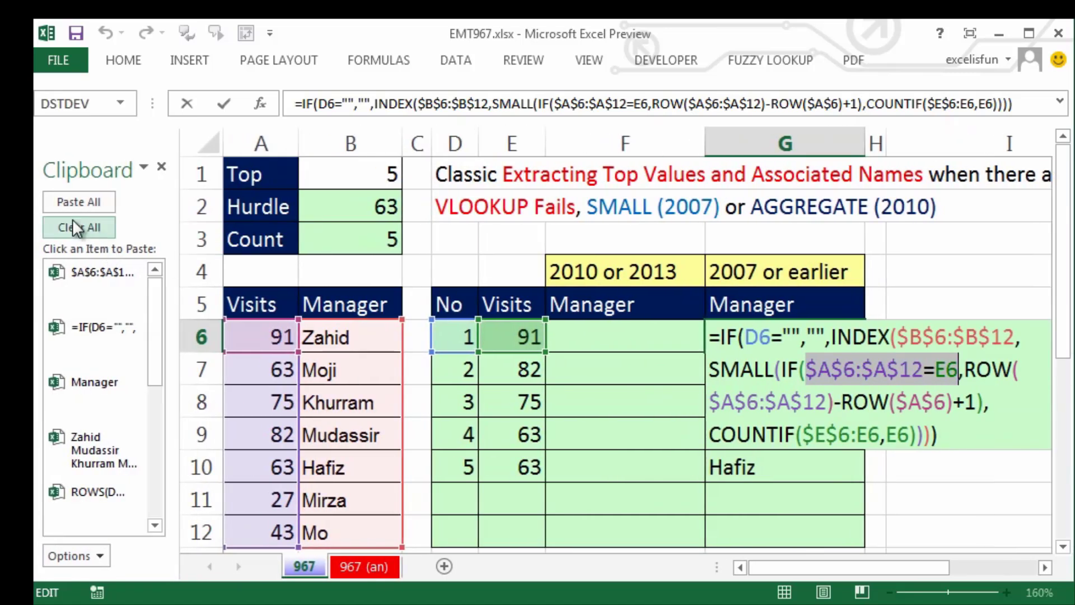
click(63, 227)
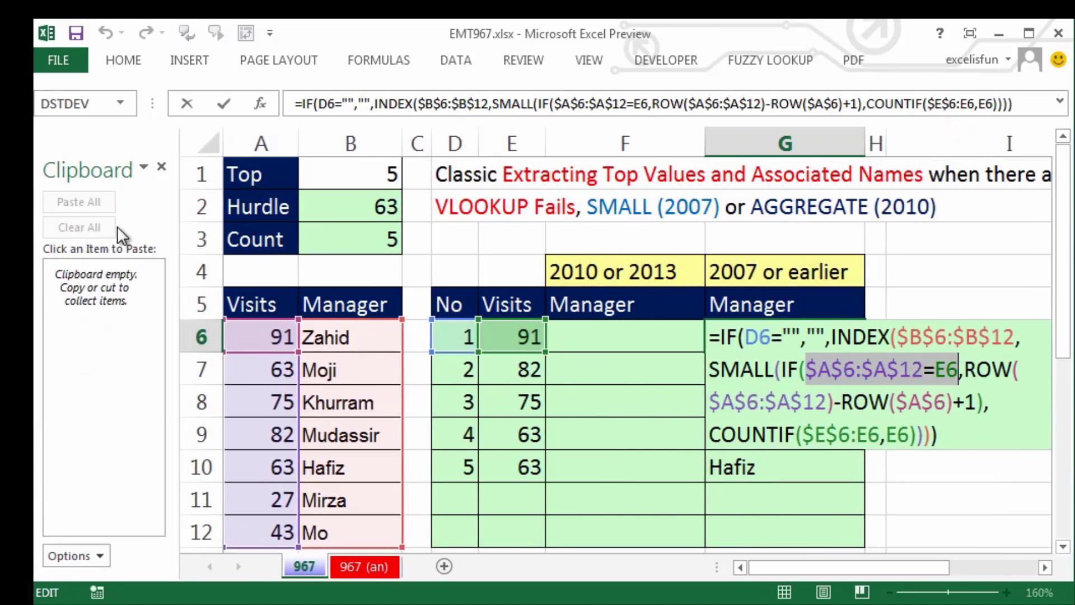
- Check the Office Clipboard options without changing them, close the clipboard, and copy $A$6:$A$12=E6 from G6 twice to bring it back
click(101, 555)
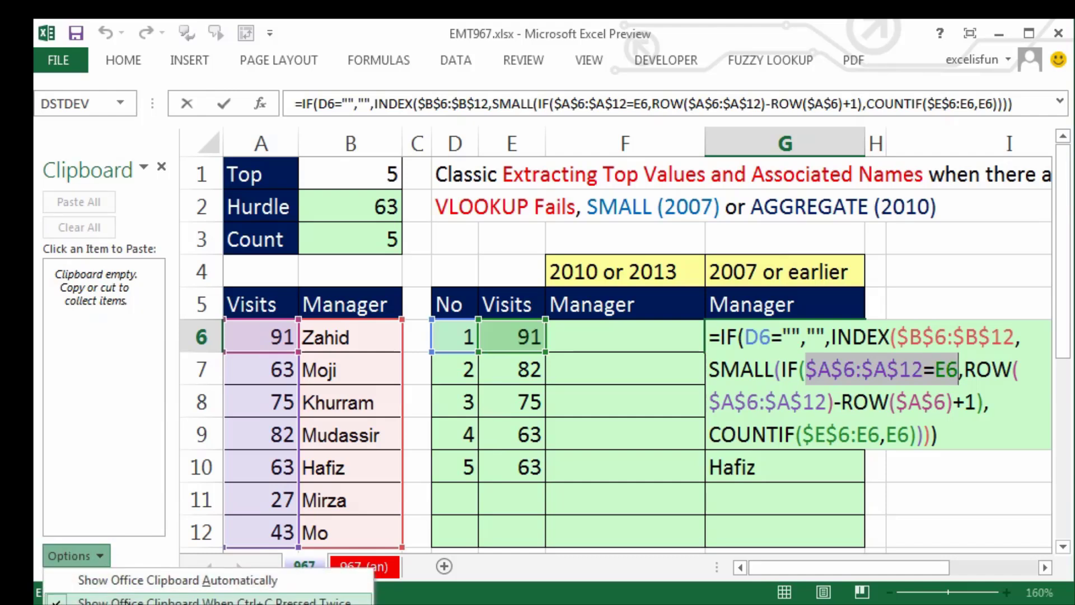
key(Escape)
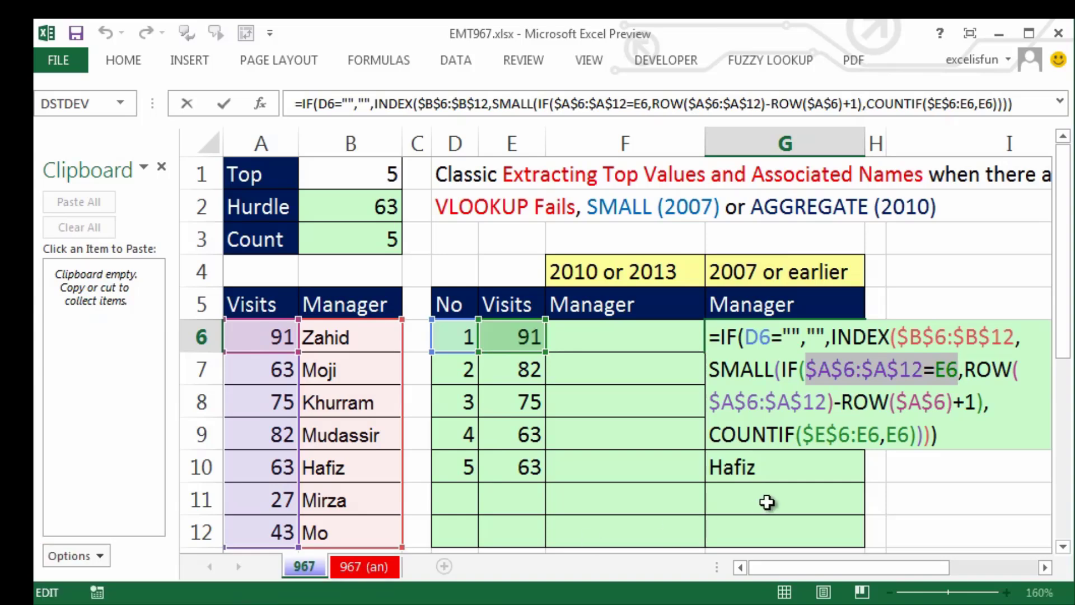
click(162, 167)
key(ctrl+c)
key(ctrl+c)
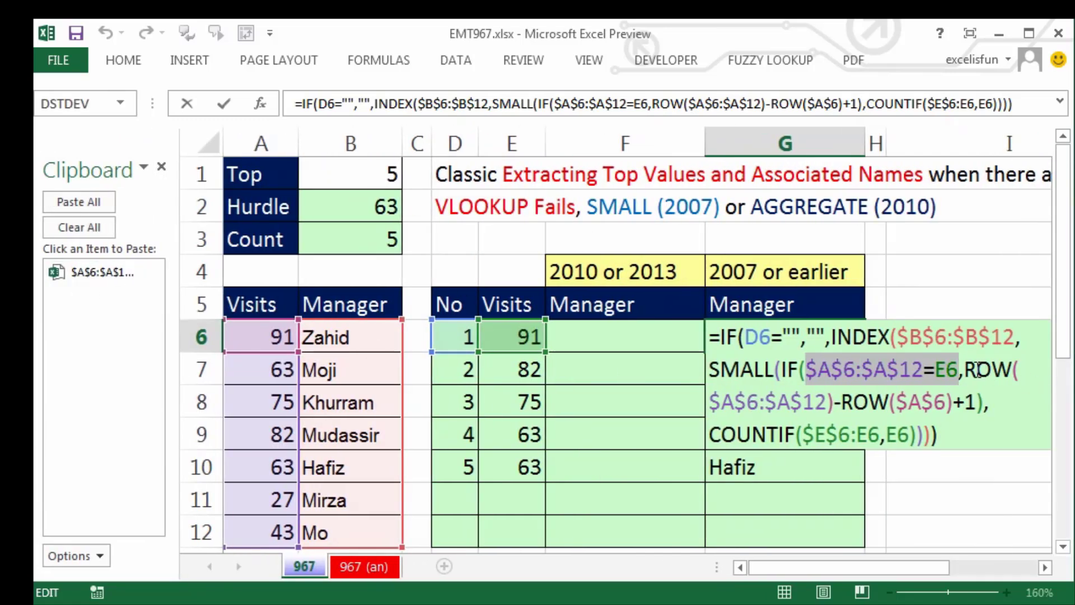
- Copy the ROW expression, the COUNTIF expression and =IF(D6="","",INDEX($B$6:$B$12, separately from G6, then re-enter G6 as an array formula
mouse_move(963, 369)
mouse_down()
mouse_move(980, 398)
mouse_move(970, 390)
mouse_up()
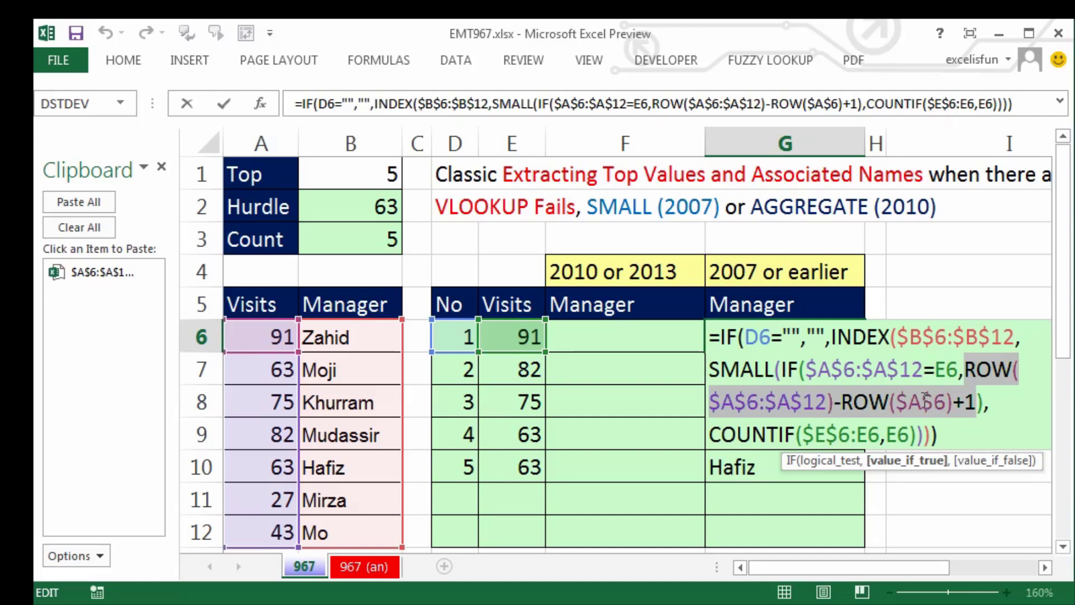
key(ctrl+c)
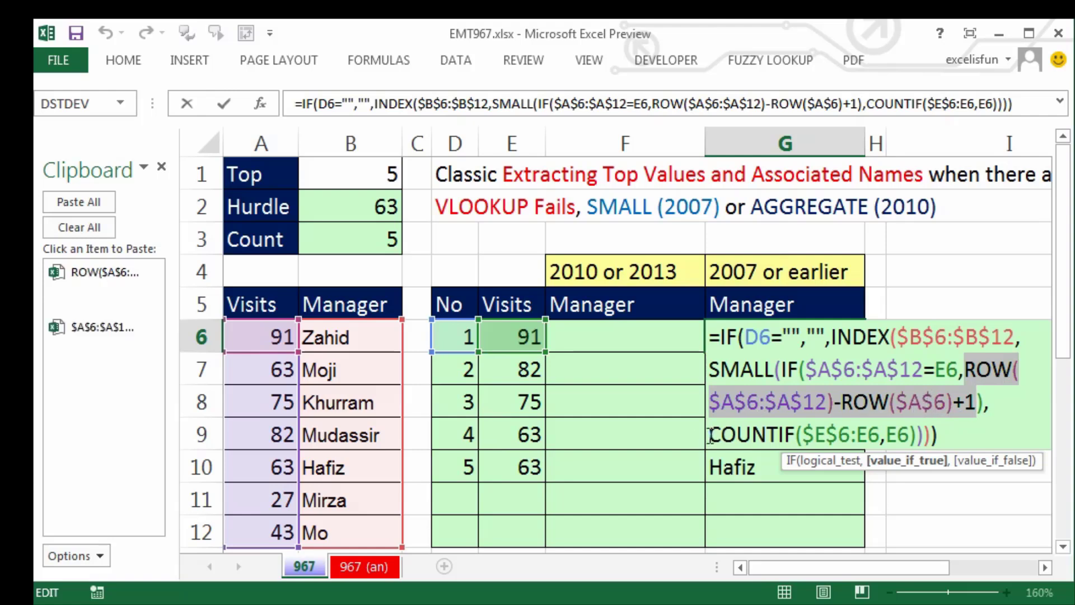
drag(712, 436, 909, 421)
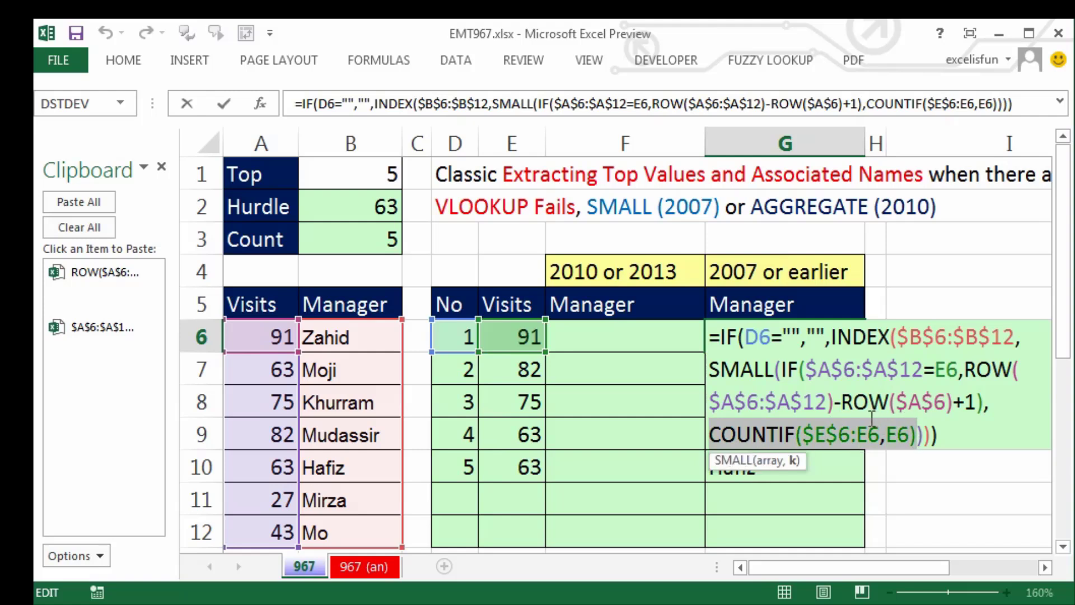
key(ctrl+c)
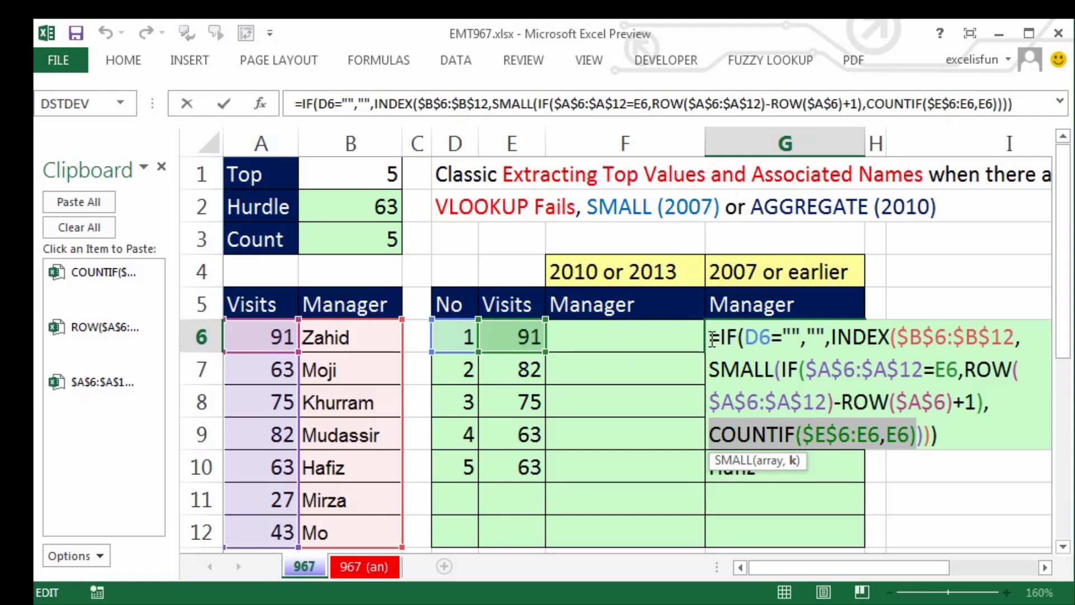
drag(711, 340, 1030, 343)
key(ctrl+c)
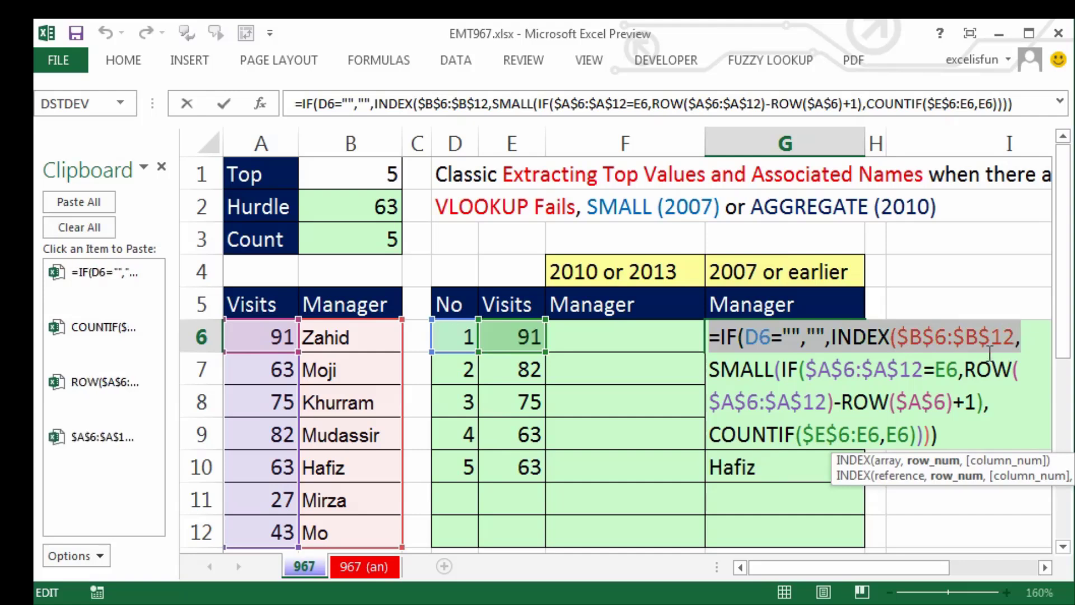
key(ctrl+shift+Return)
click(636, 334)
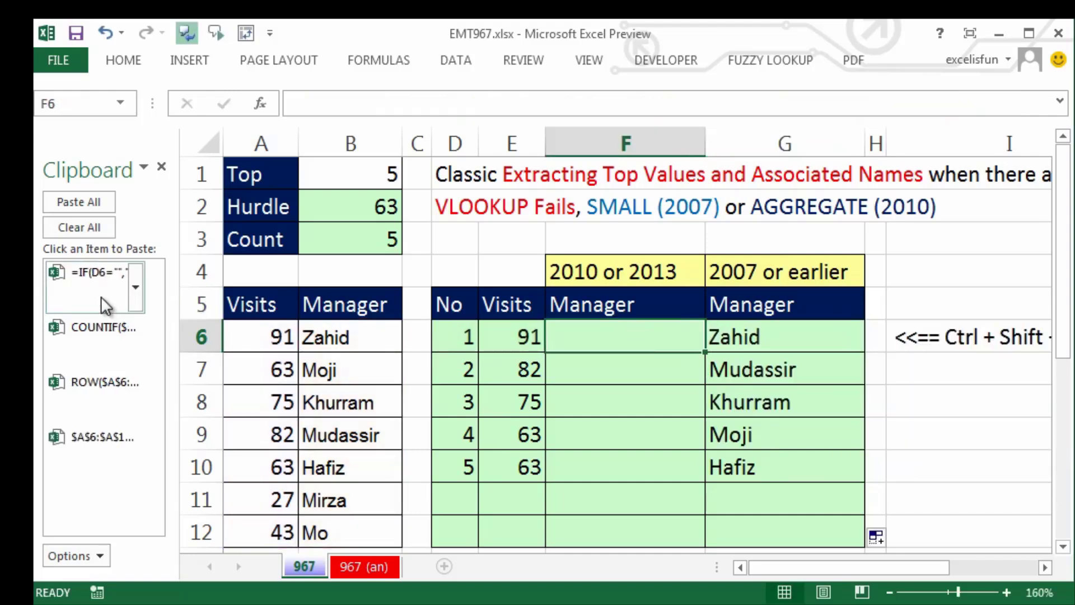
click(84, 296)
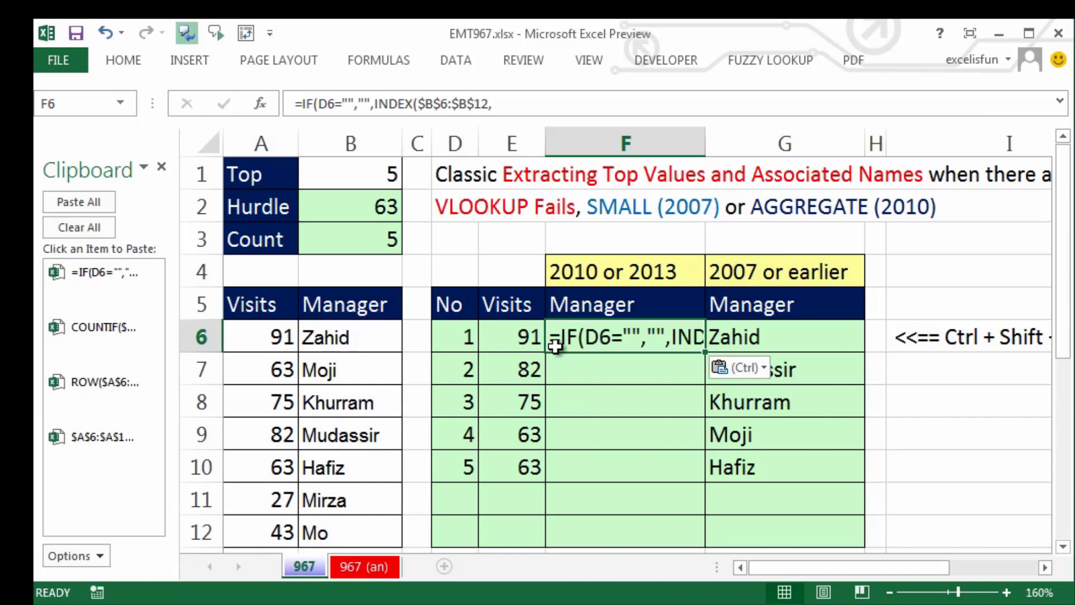
key(F2)
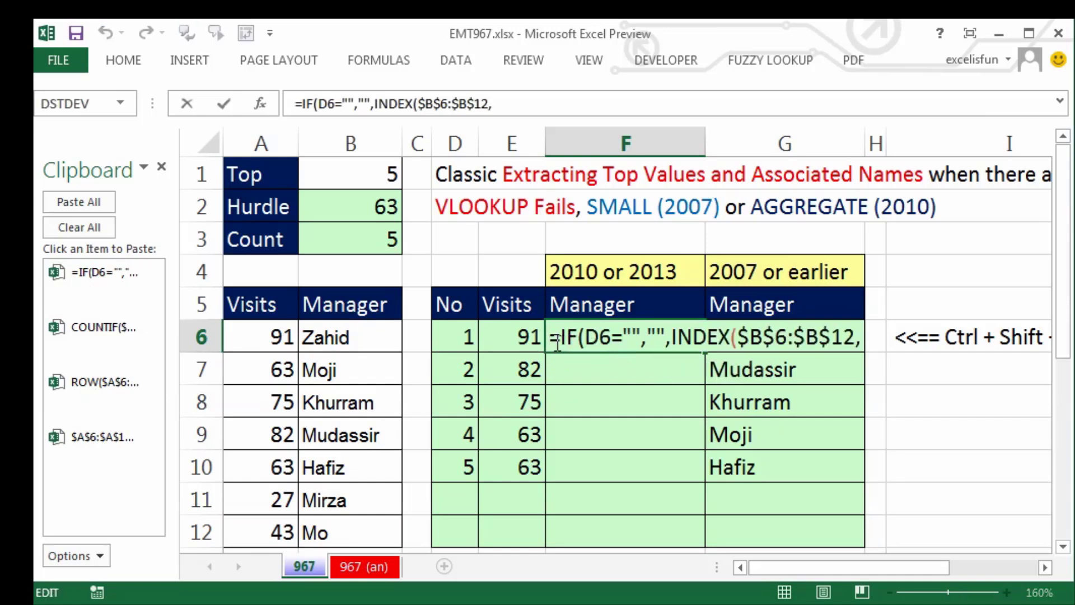
click(615, 337)
key(Escape)
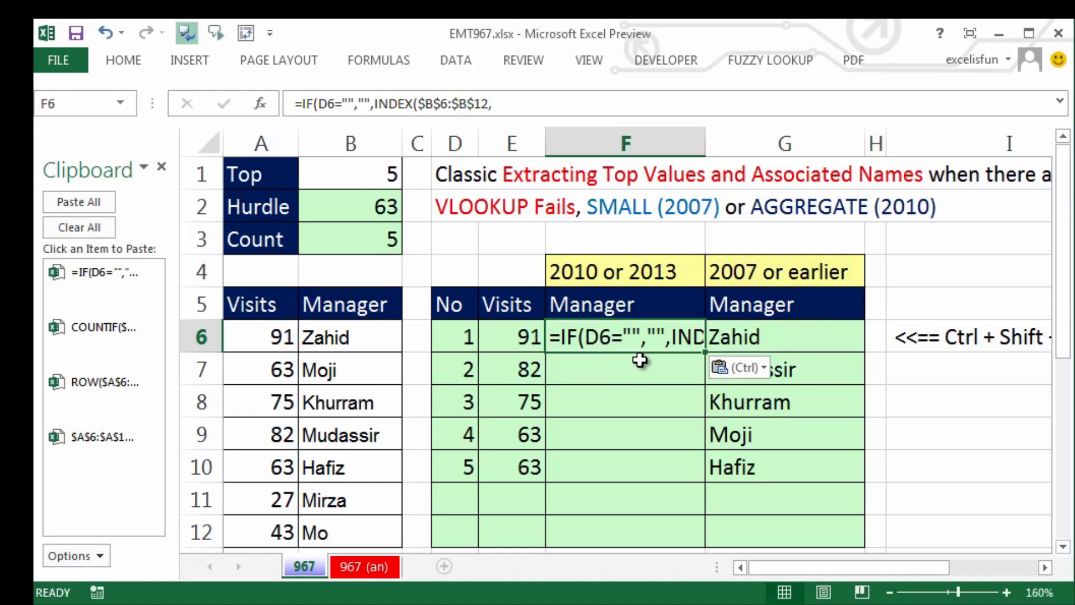
key(Delete)
- Start the formula in F6 by pasting the stored =IF(D6="","",INDEX($B$6:$B$12, portion in edit mode
double_click(610, 333)
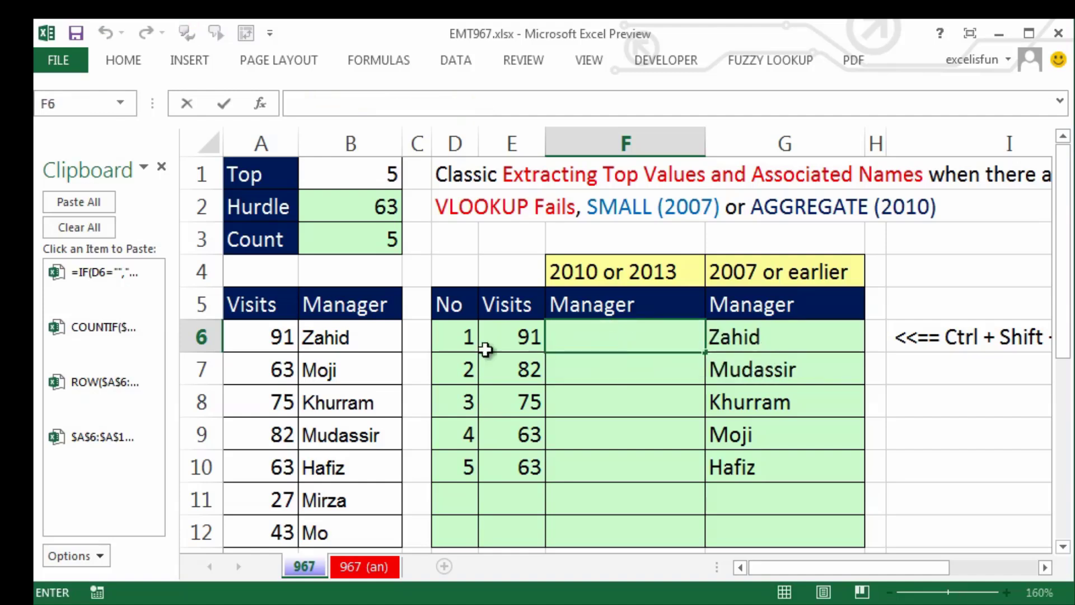
click(66, 278)
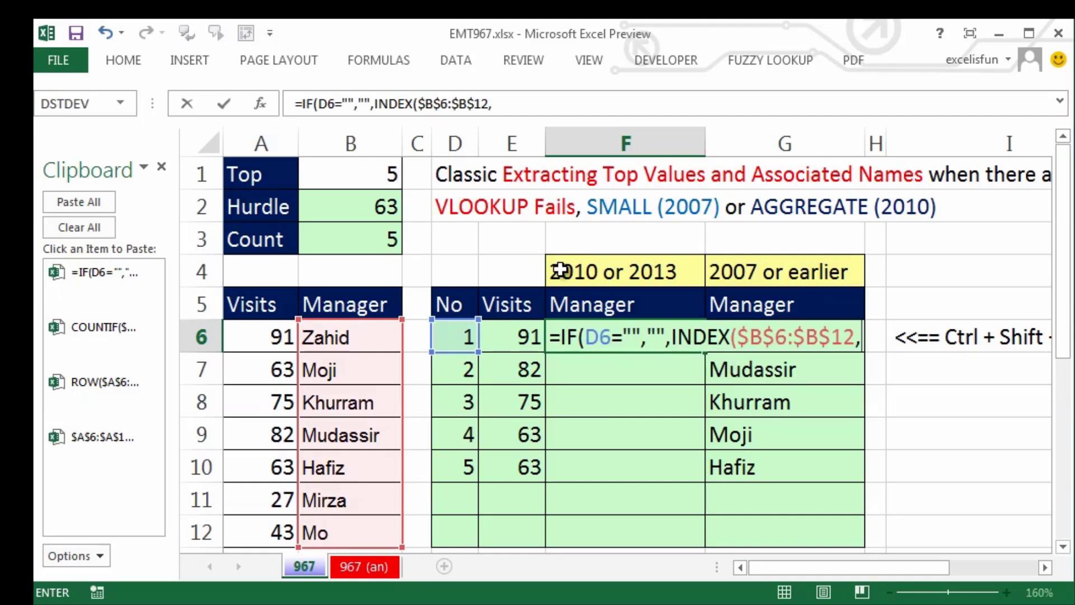
click(859, 342)
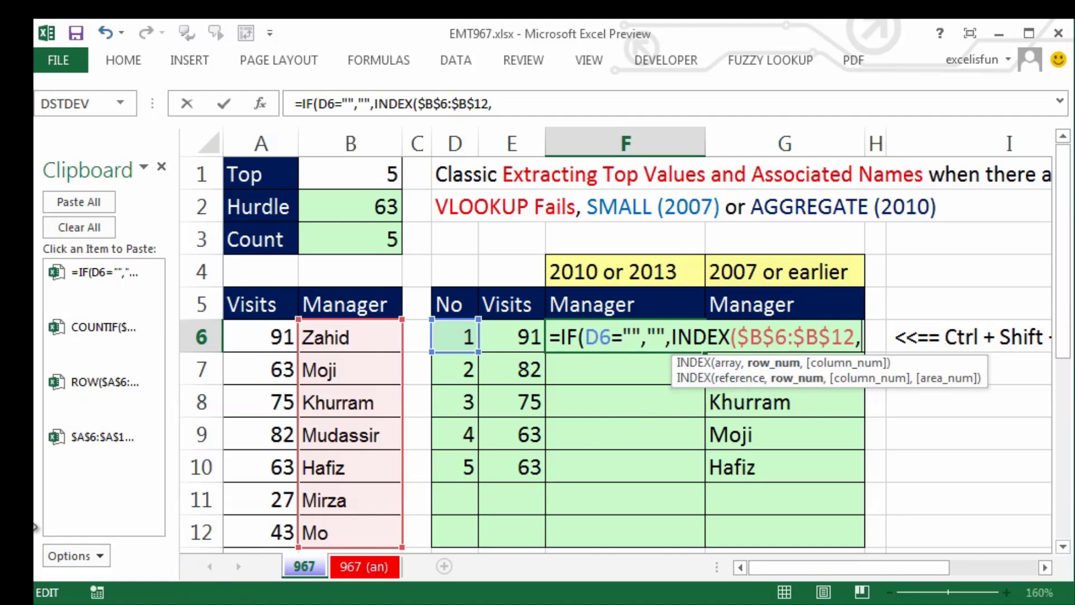
- Add AGGREGATE as the row number argument of INDEX in F6, with function 15 - SMALL and option 6 - Ignore error values
text(ag)
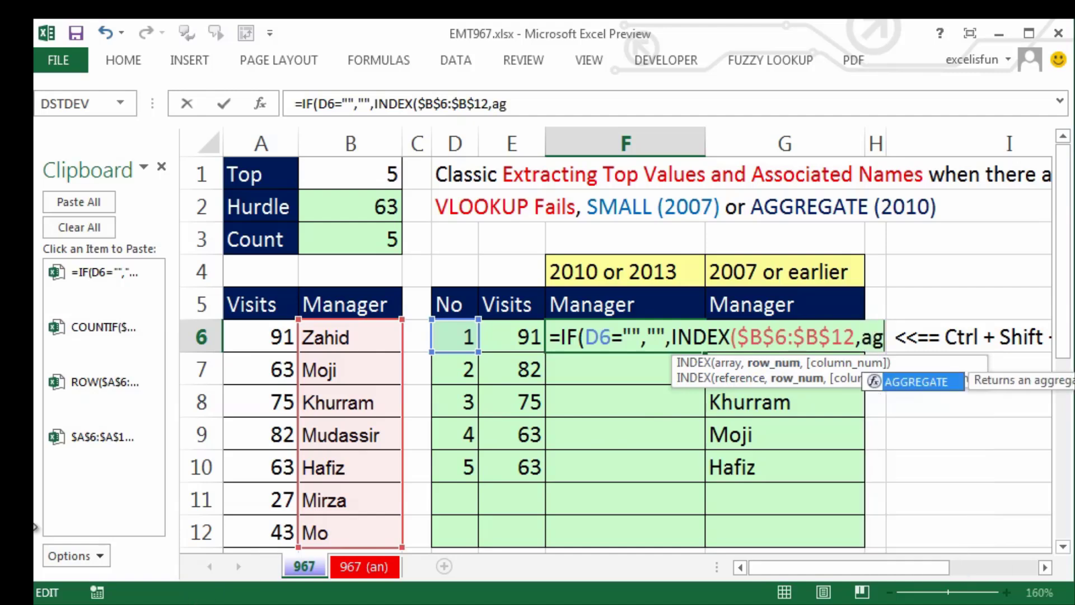
key(Tab)
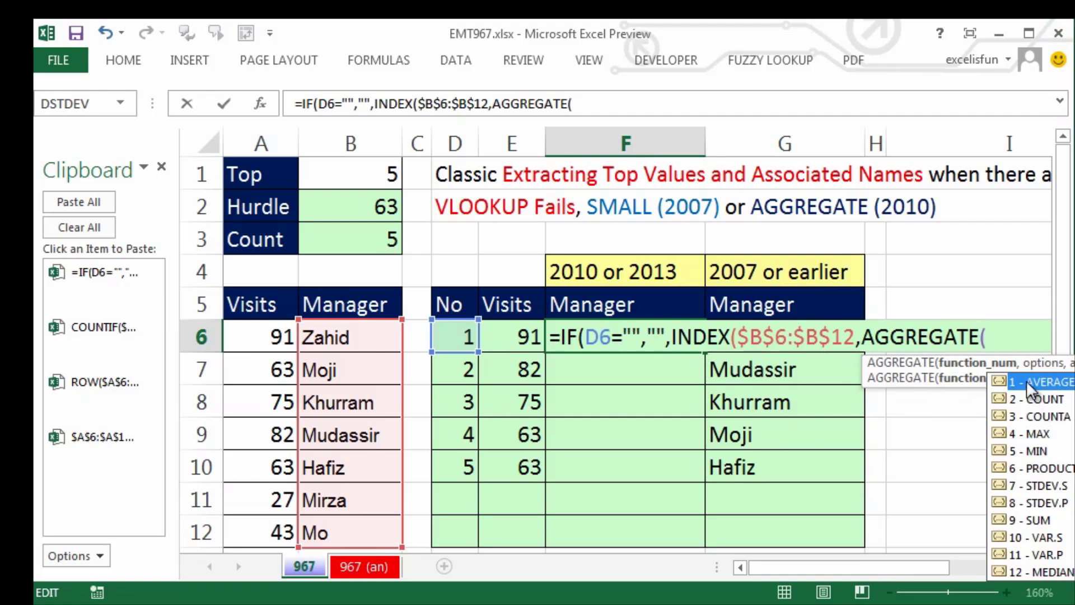
scroll(1064, 544, down, 3)
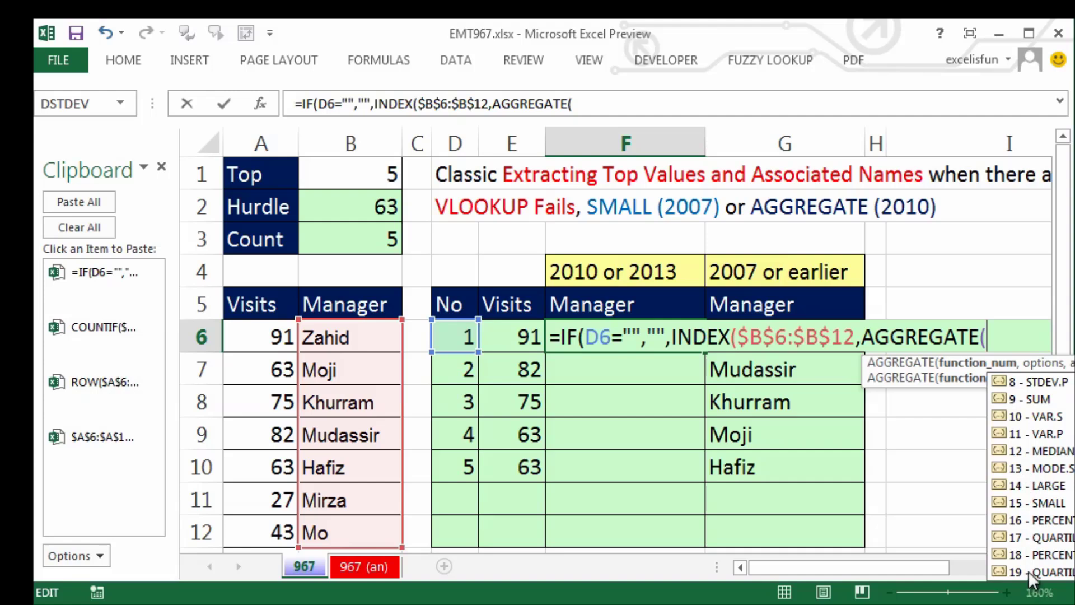
click(1030, 504)
double_click(1029, 504)
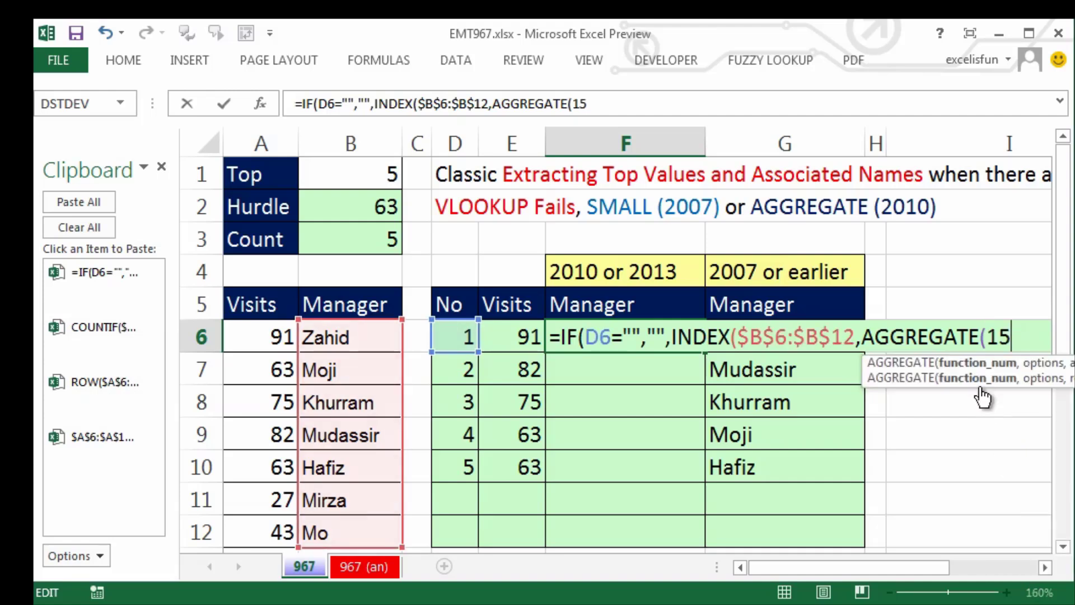
text(,)
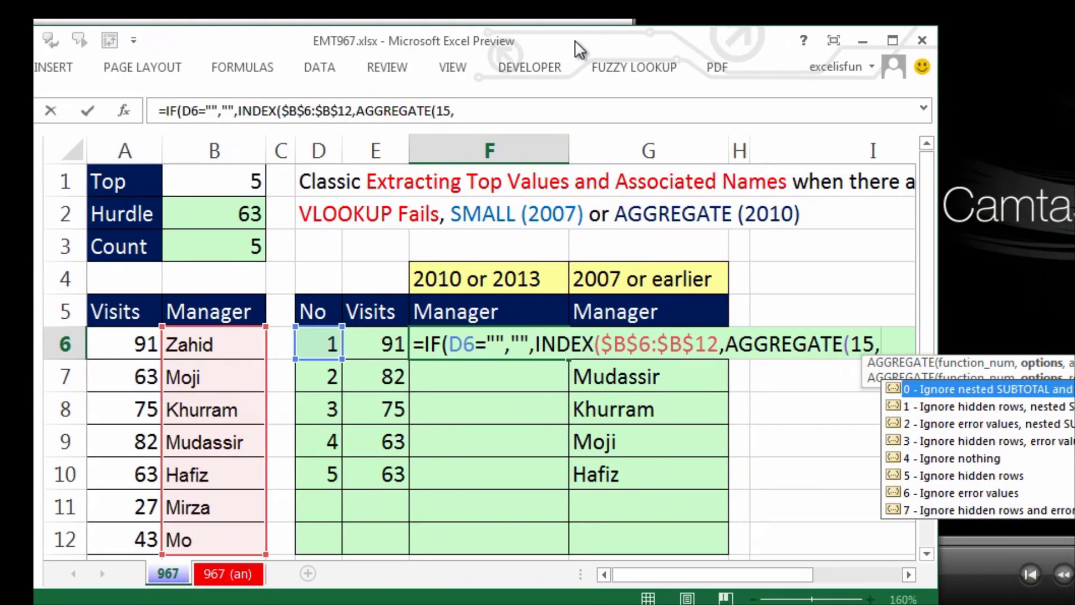
double_click(907, 494)
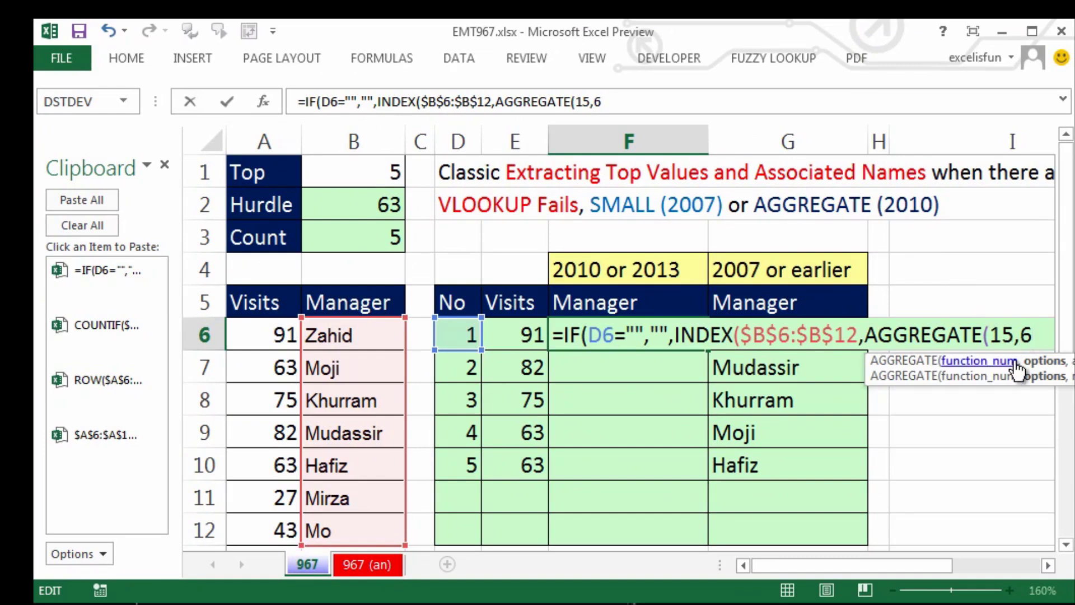
text(,)
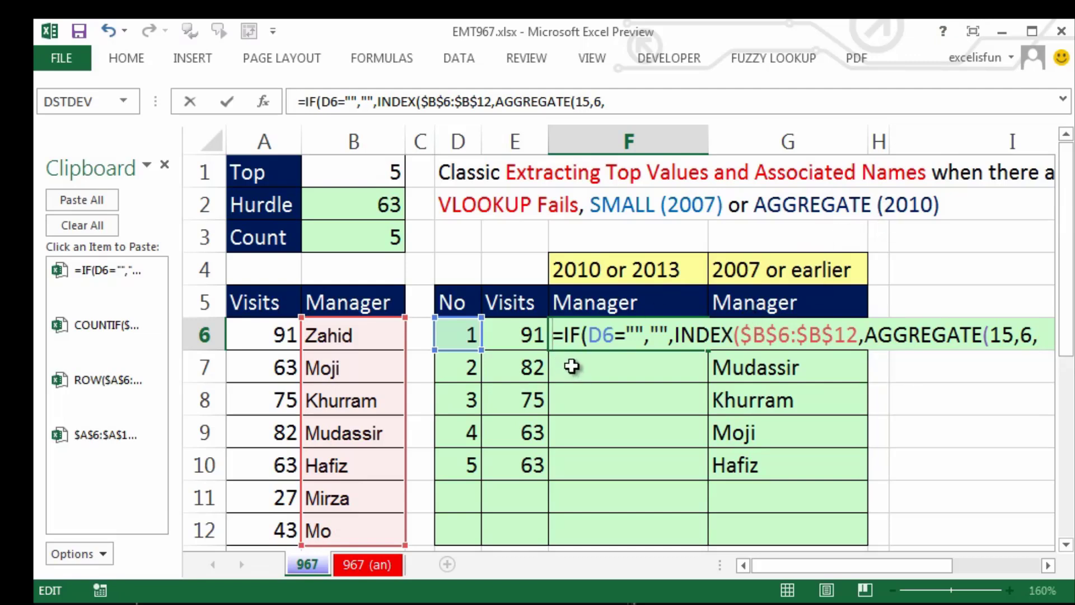
- Enter the stored expression (ROW($A$6:$A$12)-ROW($A$6)+1), enclosed in parentheses, as the array argument of AGGREGATE in F6
click(1049, 565)
click(1048, 566)
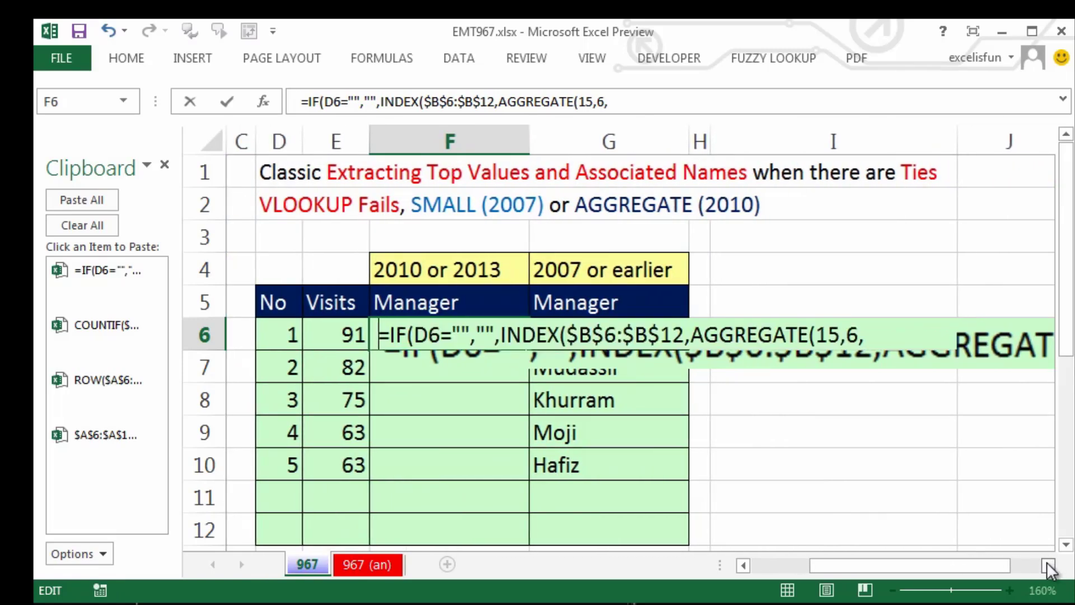
click(384, 340)
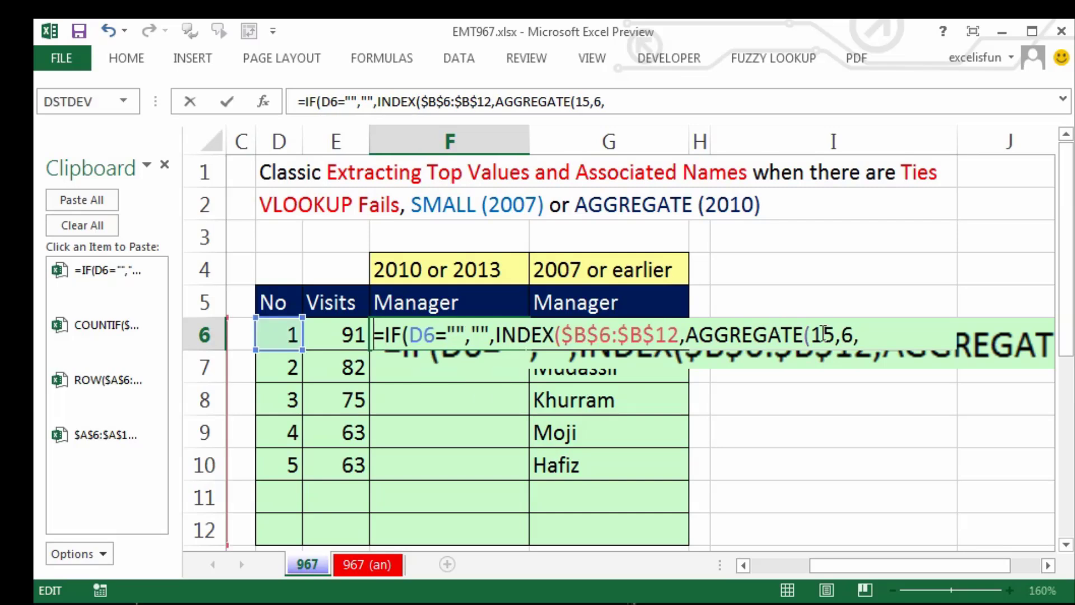
click(881, 336)
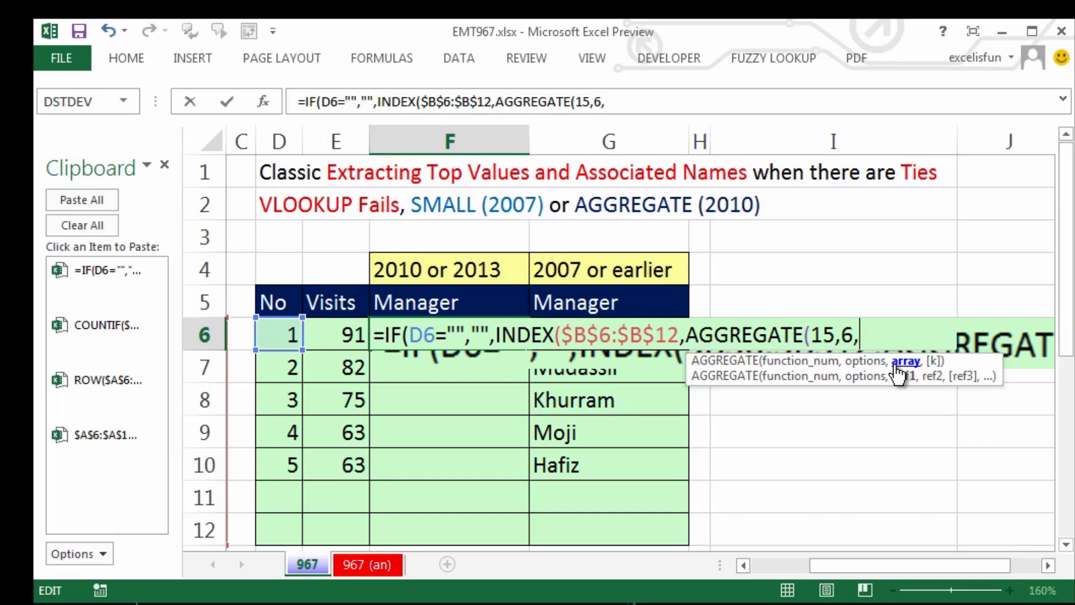
click(687, 338)
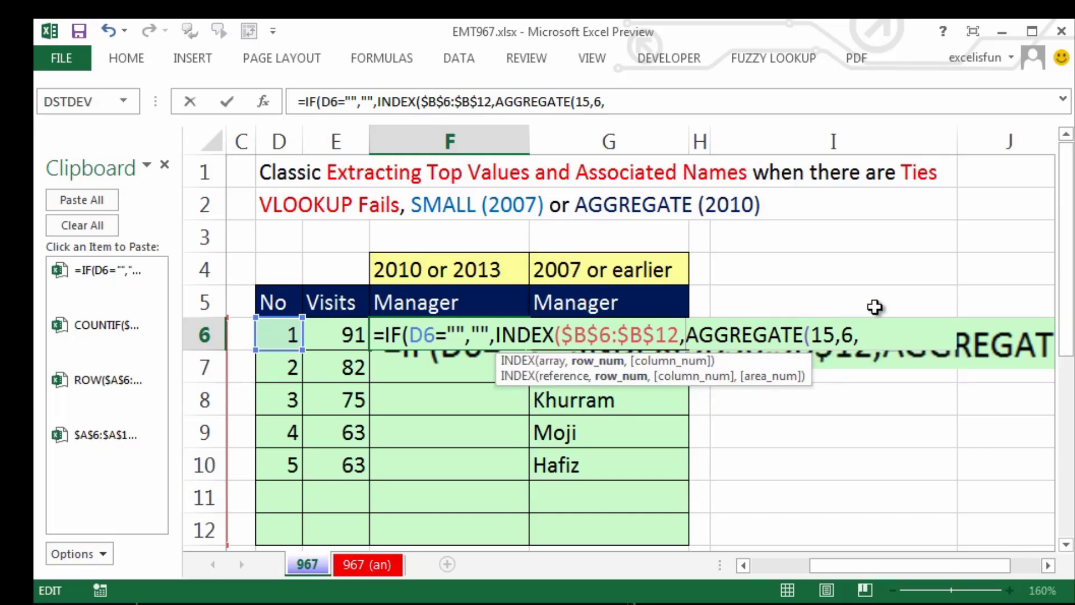
click(873, 335)
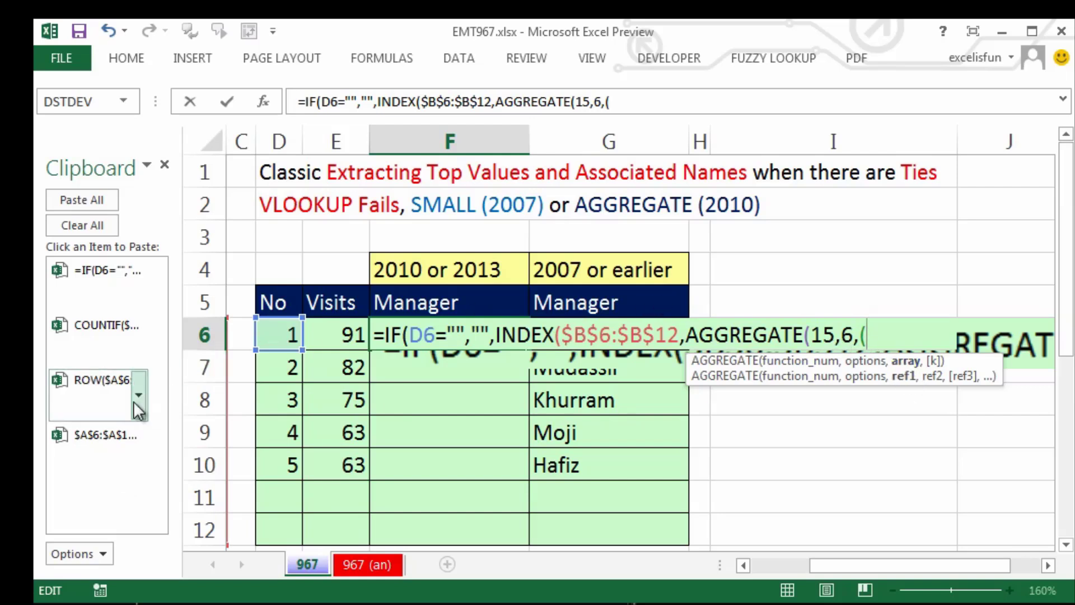
click(76, 396)
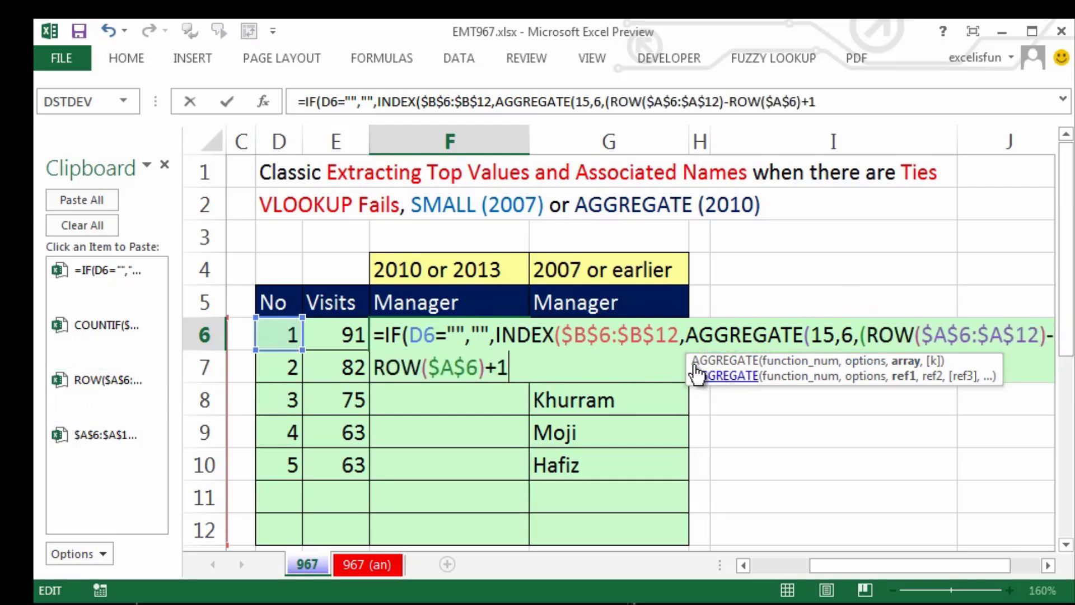
drag(699, 383, 348, 412)
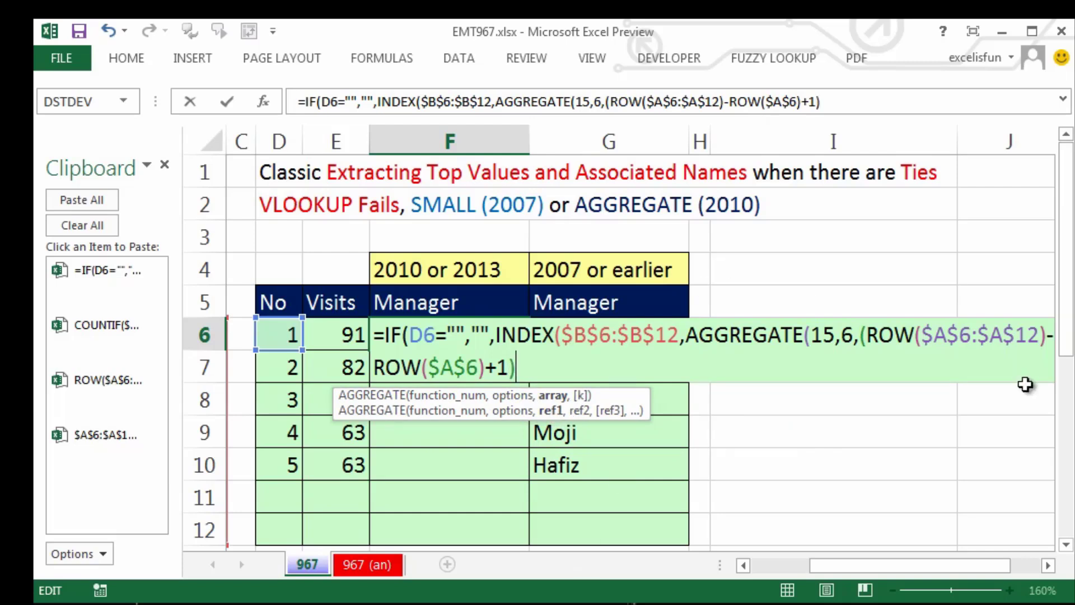
- Evaluate the parenthesized ROW expression in F6 to inspect its array, and undo the evaluation to restore the formula
drag(861, 335, 872, 364)
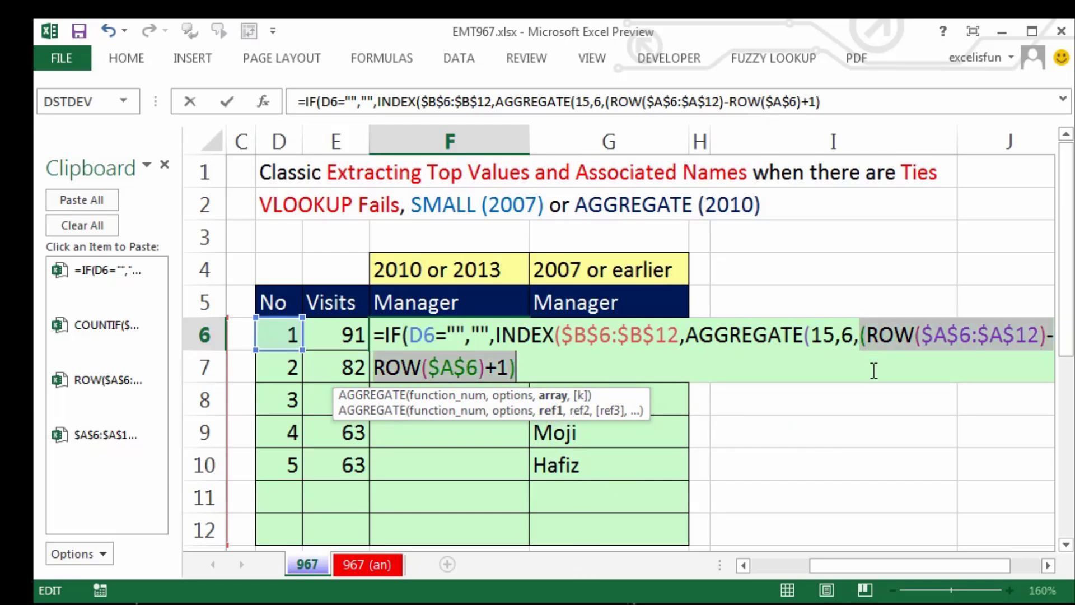
key(F9)
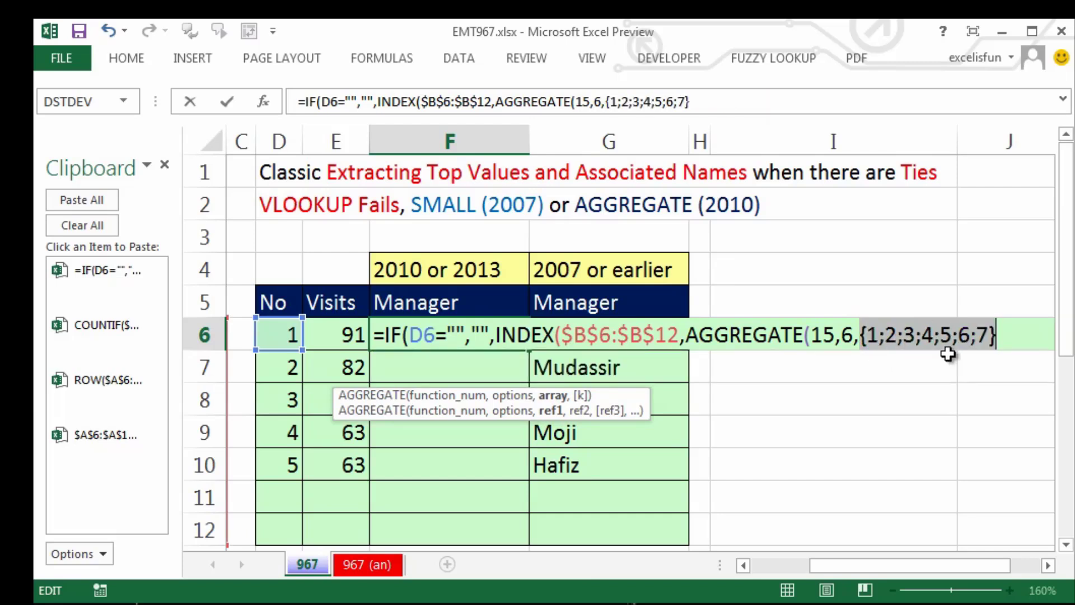
key(ctrl+z)
click(572, 373)
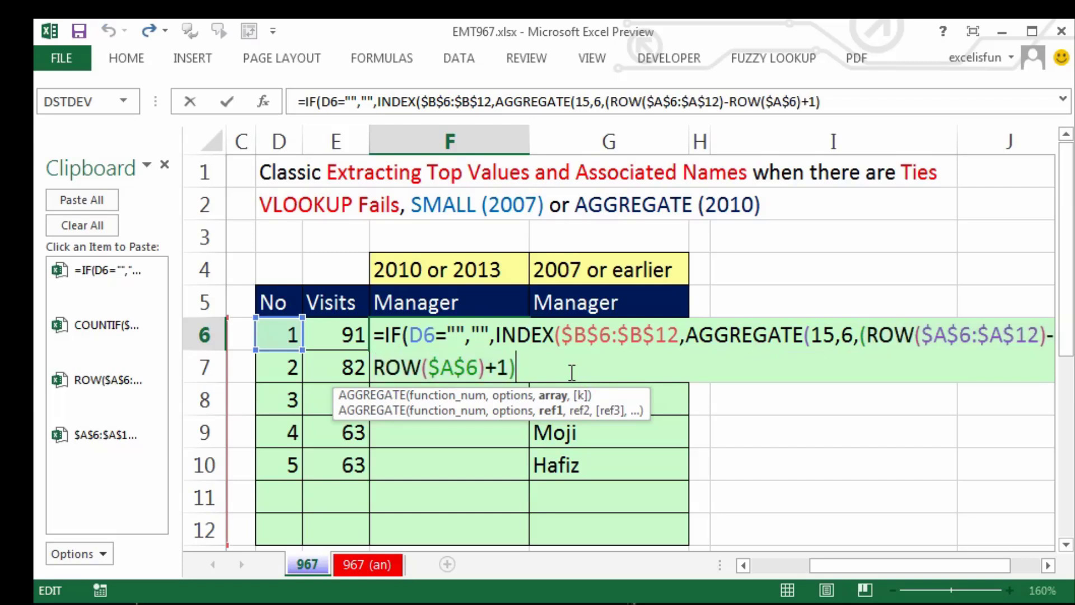
- Divide the ROW expression in F6 by the stored condition ($A$6:$A$12=E6) and select the whole AGGREGATE array expression
text(/()
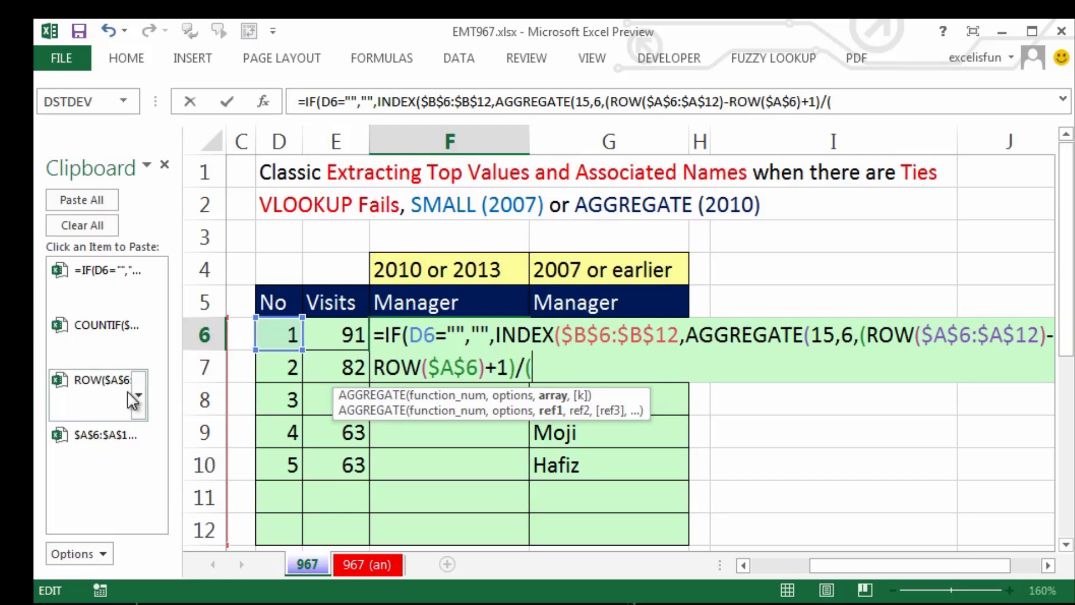
click(99, 435)
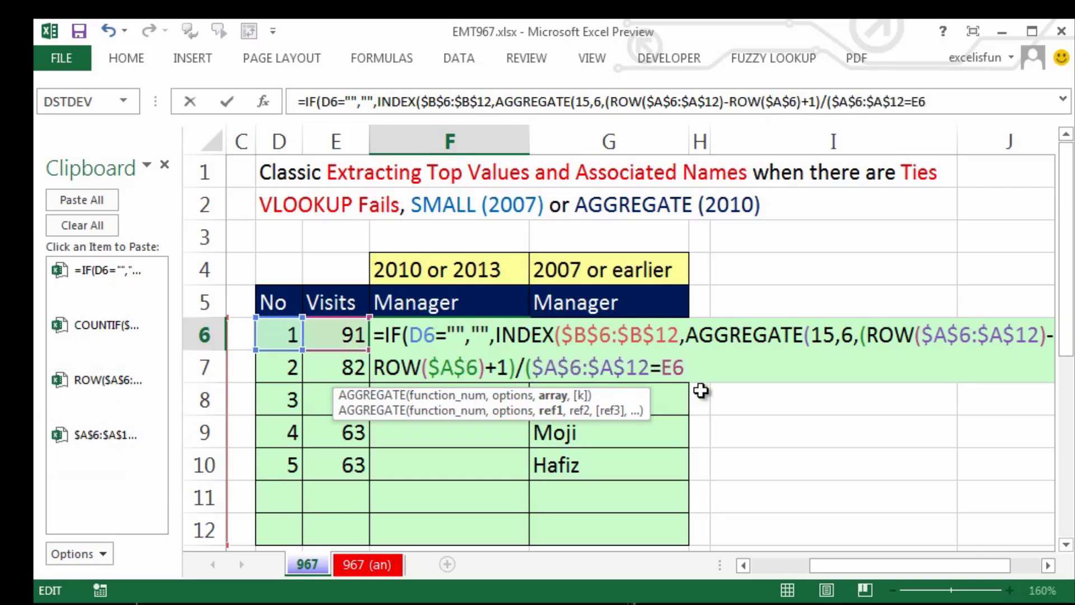
text())
drag(718, 364, 863, 342)
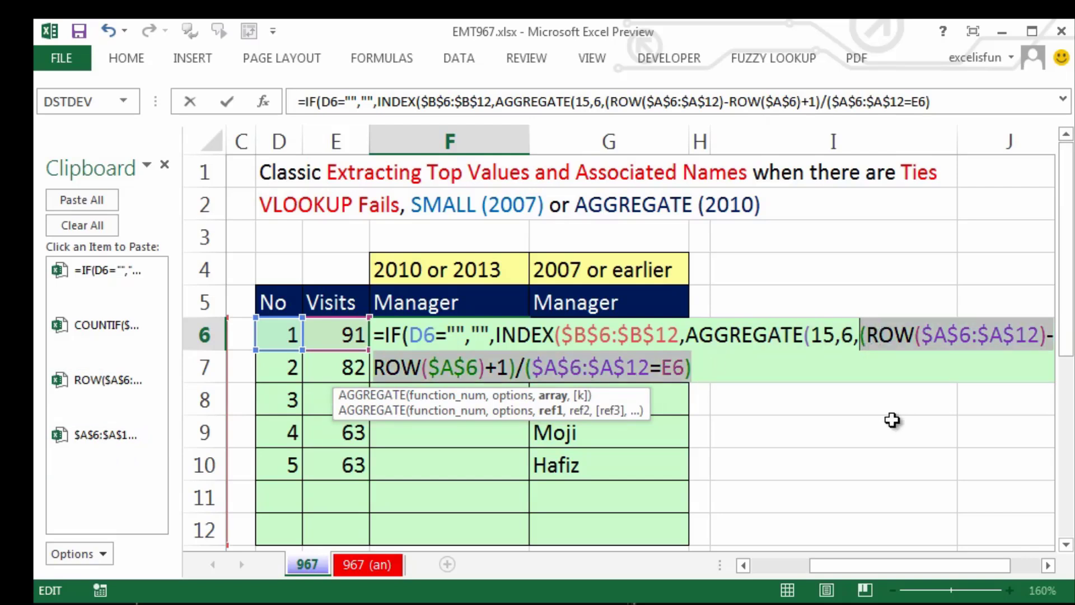
- Evaluate the selected AGGREGATE array expression in F6 to inspect its values, and undo the evaluation to restore the formula
key(F9)
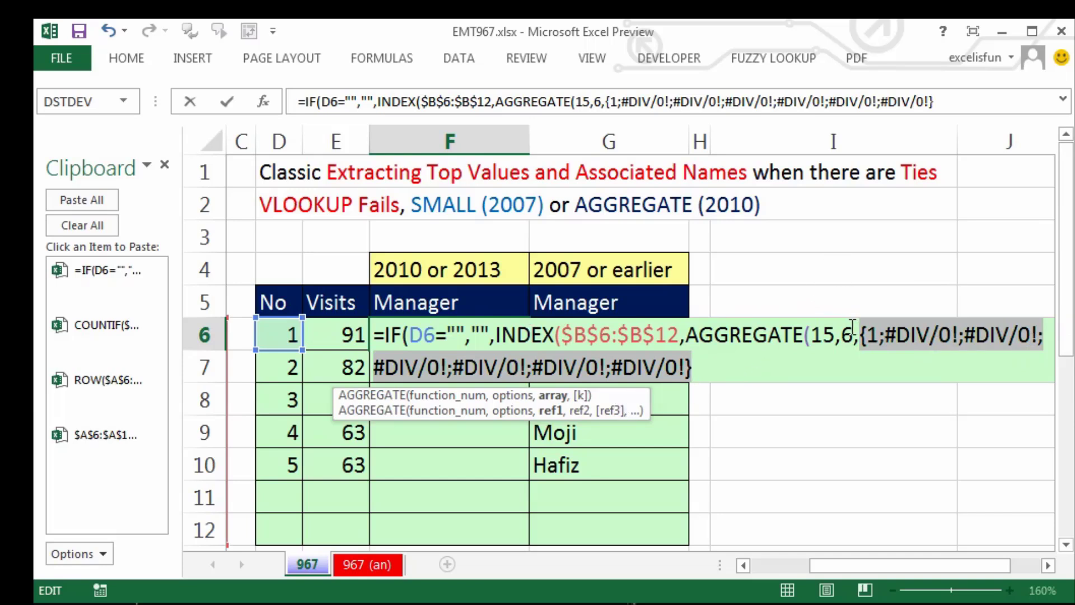
key(ctrl+z)
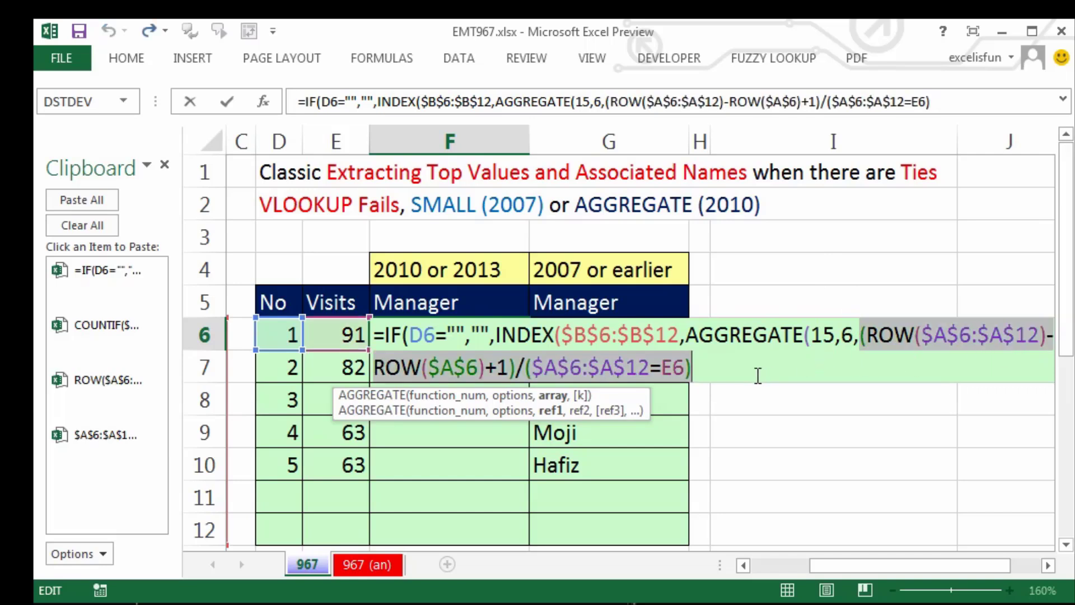
click(730, 370)
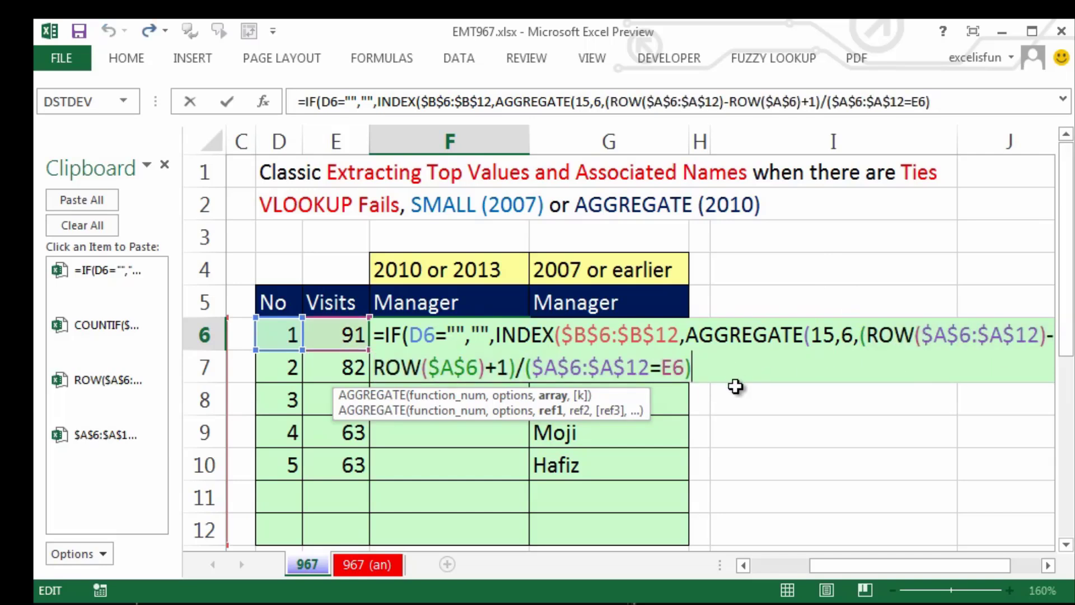
- Complete the F6 formula with the stored COUNTIF($E$6:E6,E6) as AGGREGATE's k argument, close all parentheses, and fill it down to F12
text(,)
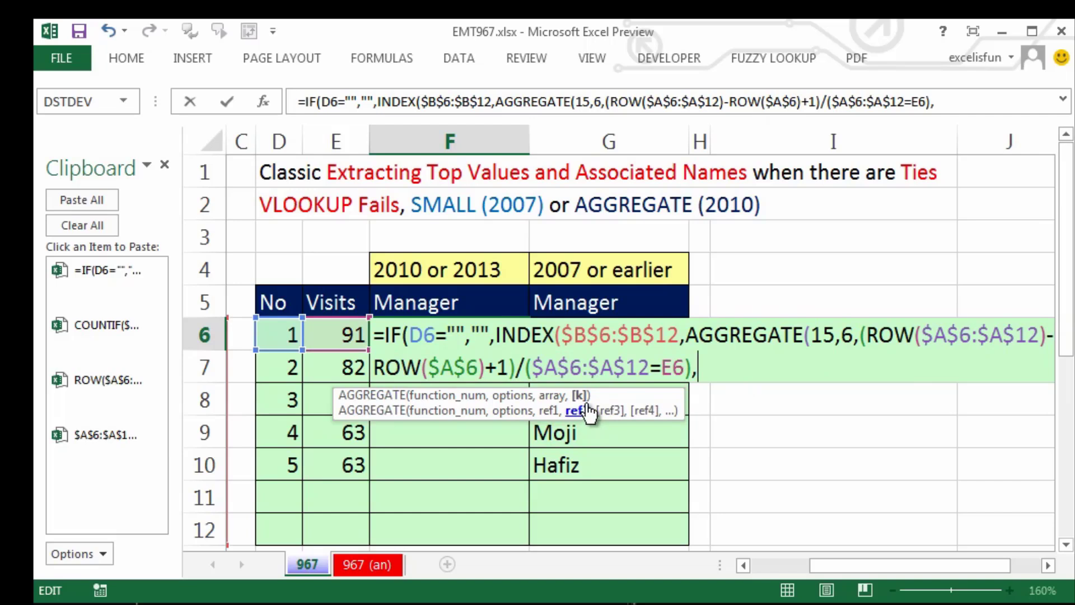
click(113, 352)
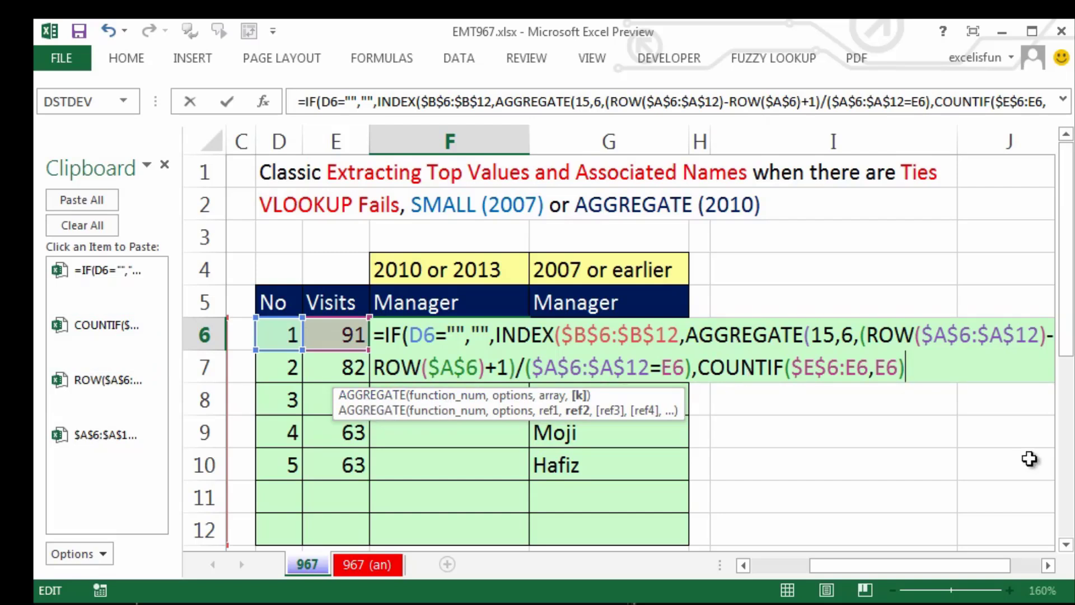
text())
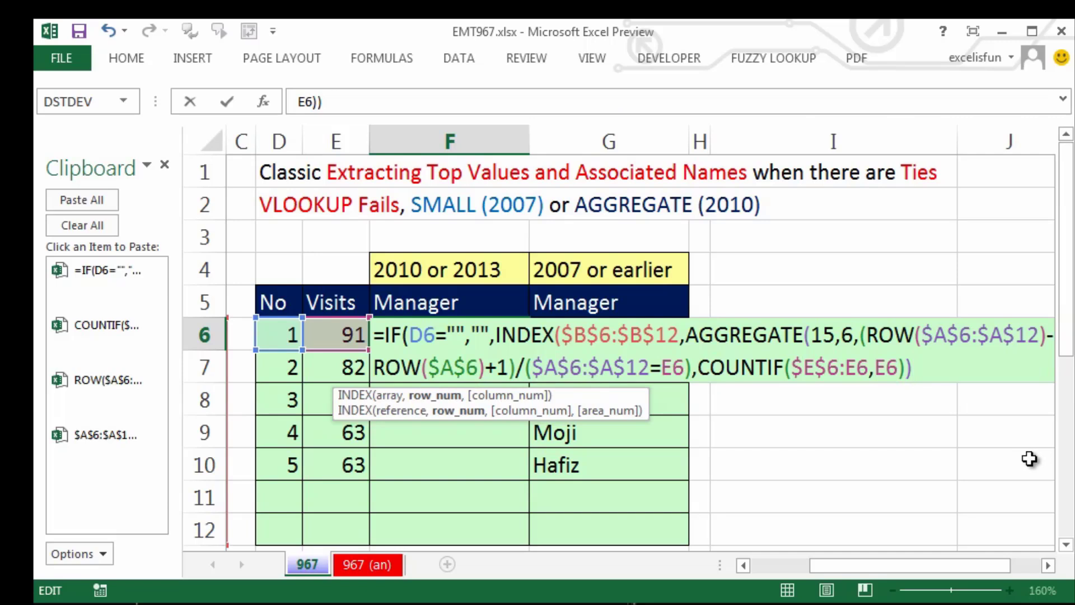
text())
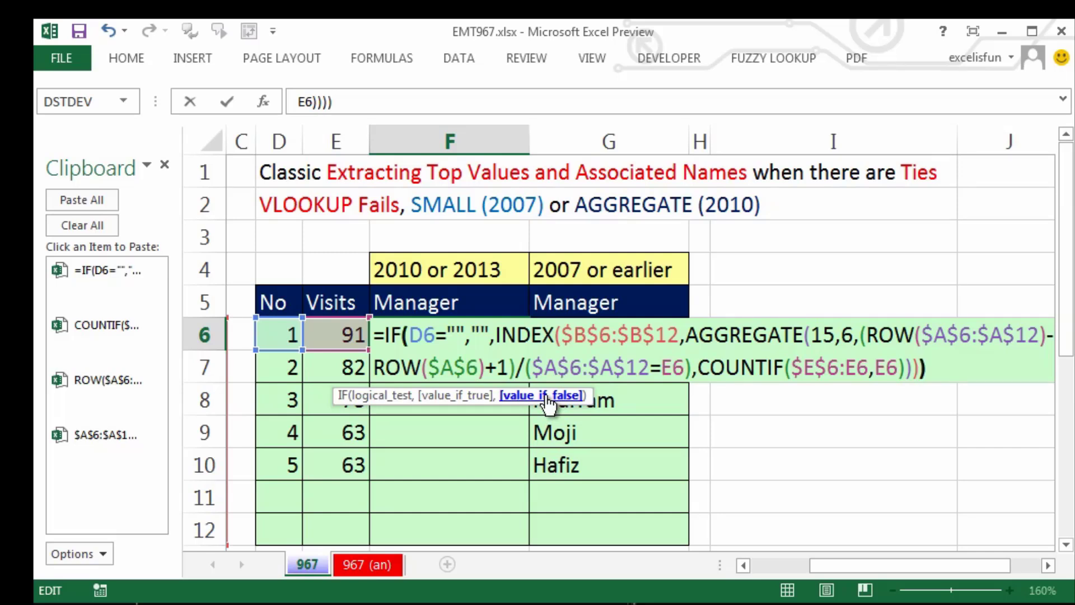
key(ctrl+Return)
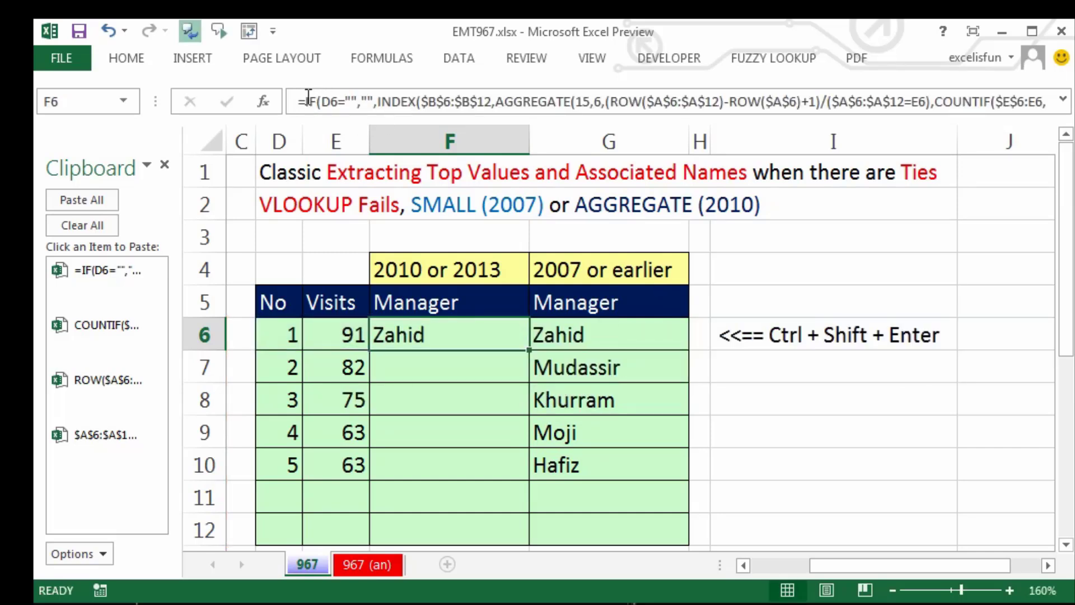
double_click(529, 351)
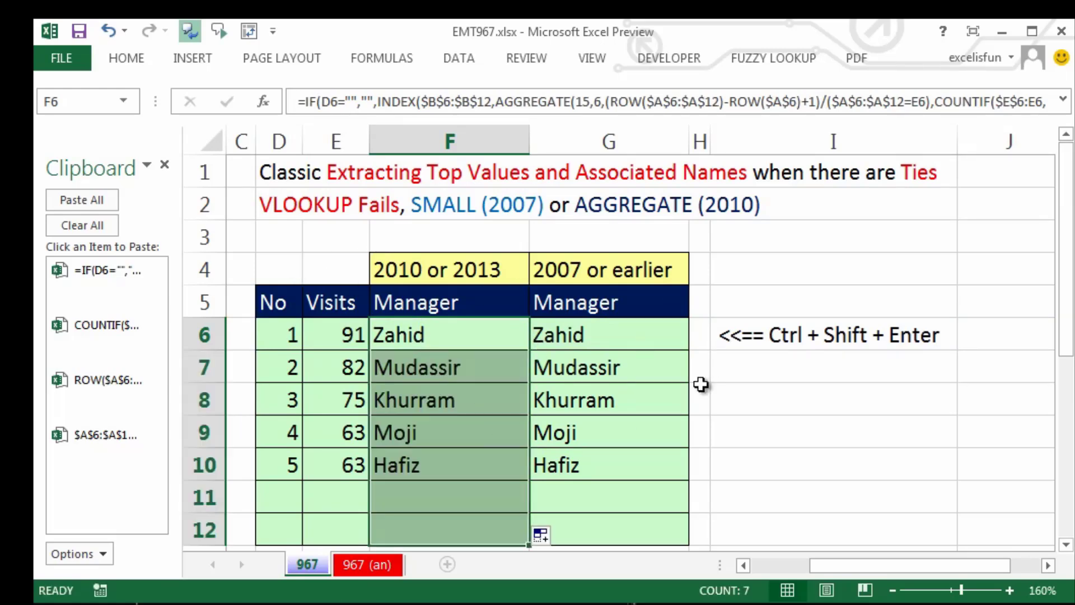
- Test the extraction formulas by setting the Top value in B1 to 3 and back to 5
drag(859, 566, 800, 567)
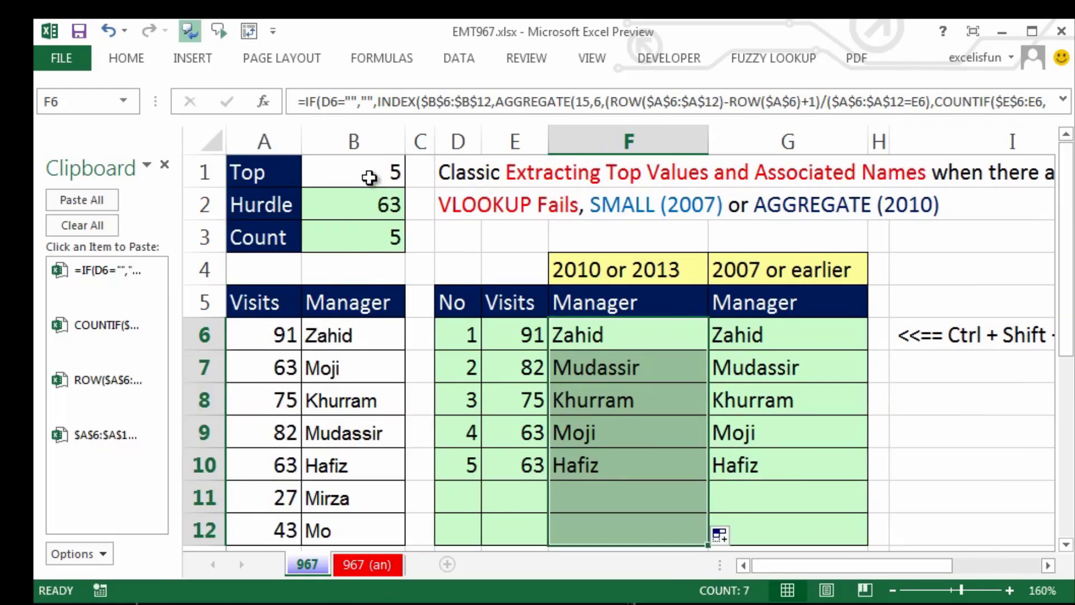
click(388, 172)
text(3)
key(ctrl+Return)
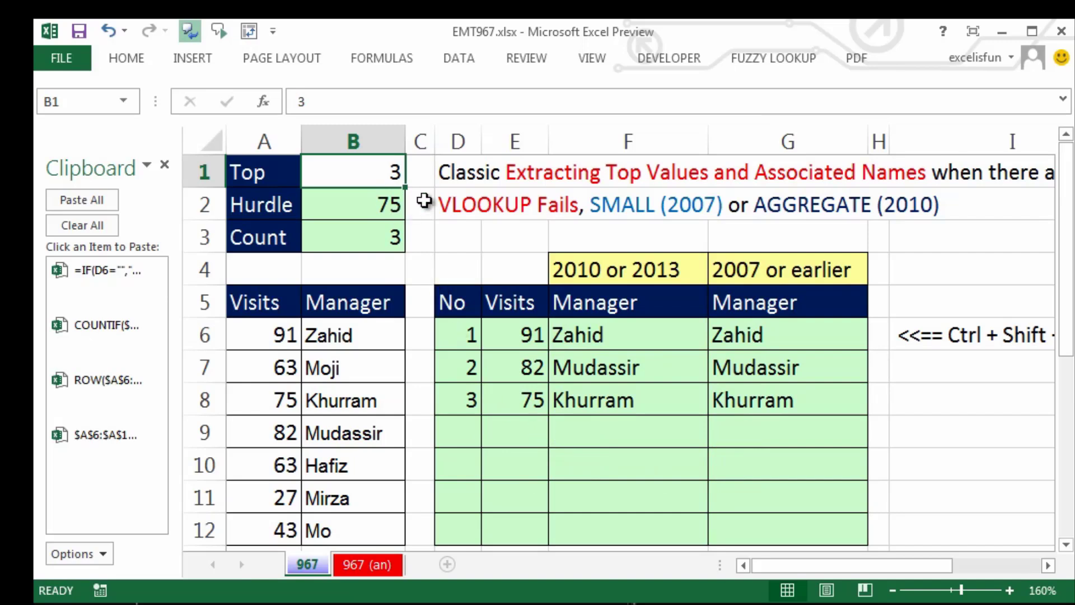
text(5)
key(ctrl+Return)
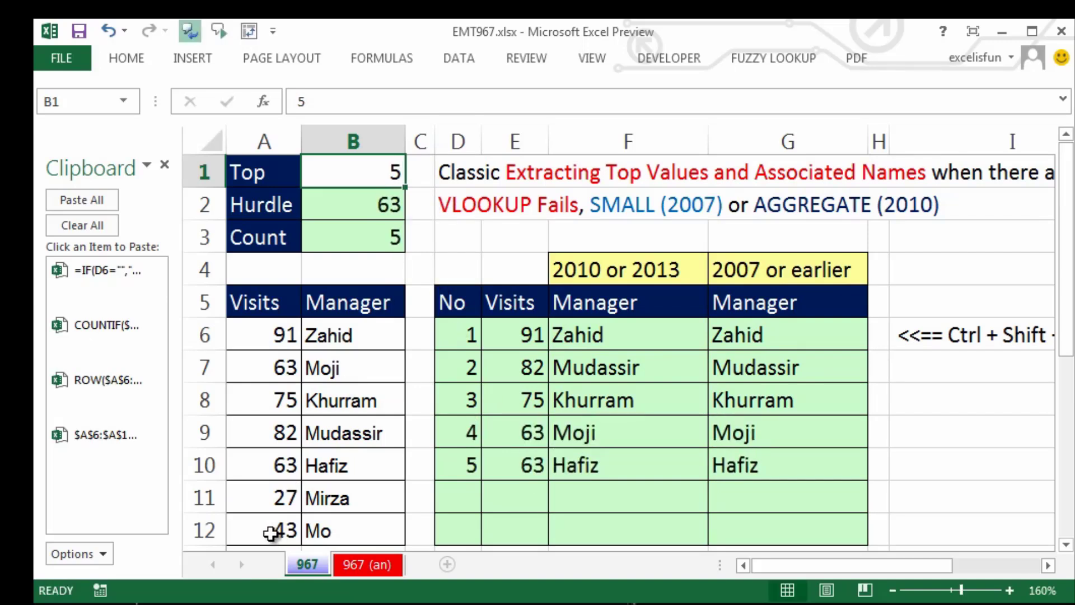
- Set the last manager's visits in A12 to 100 to test how the extracted list updates
click(255, 515)
text(100)
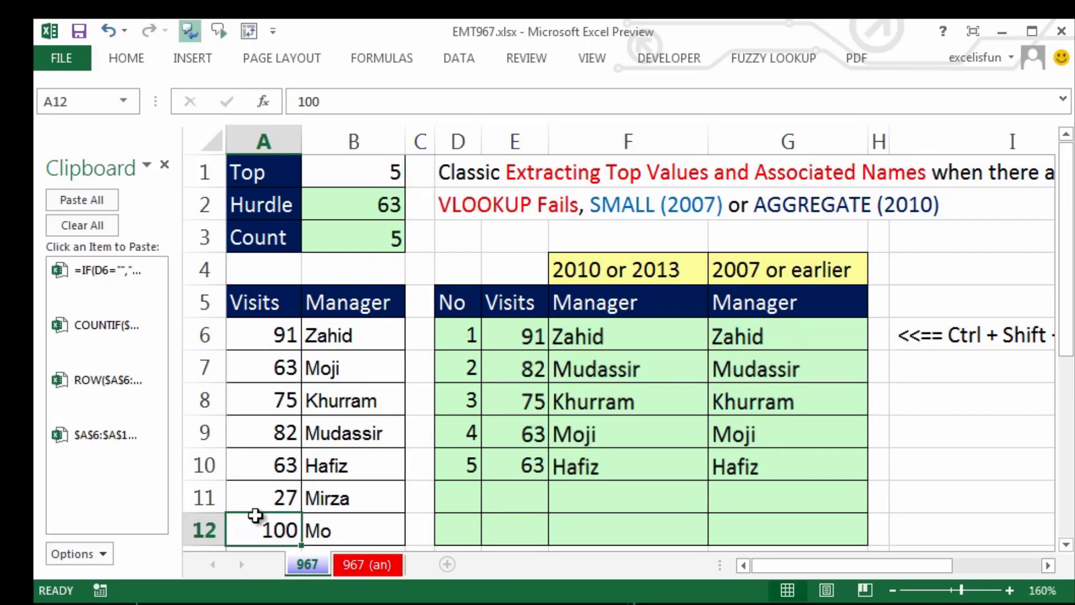
key(ctrl+Return)
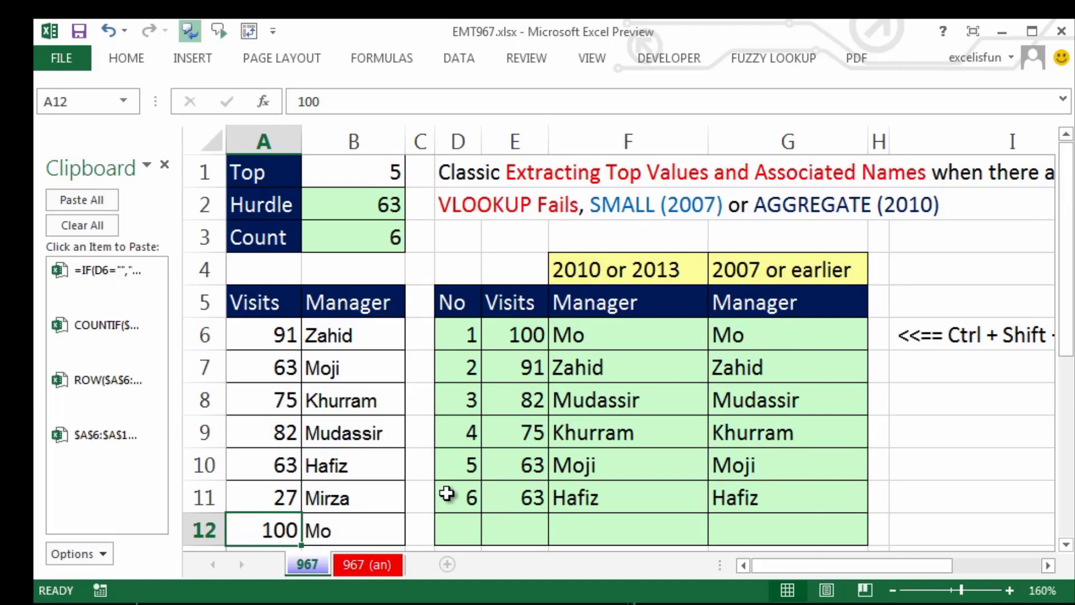